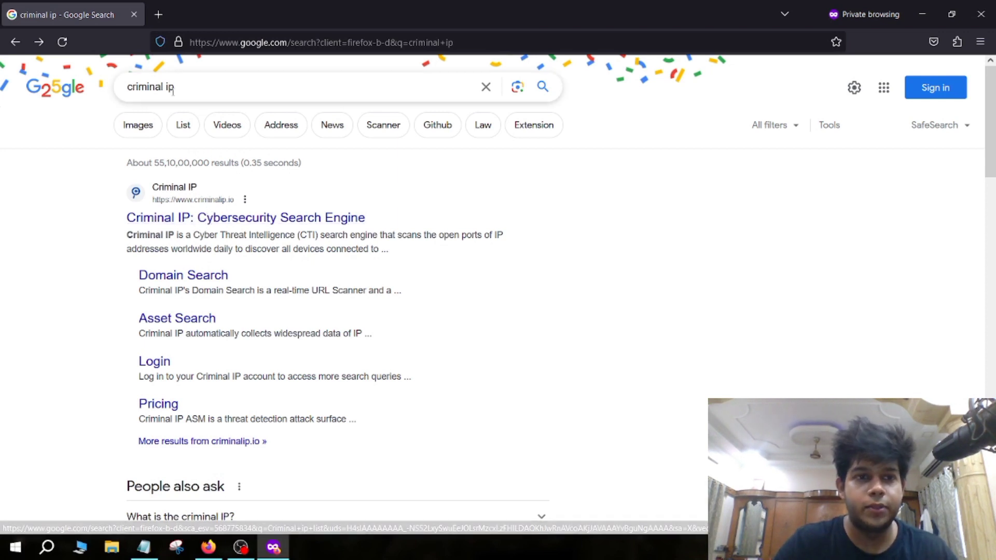
# Open the 'Criminal IP: Cybersecurity Search Engine' result from the Google results
pyautogui.click(183, 219)
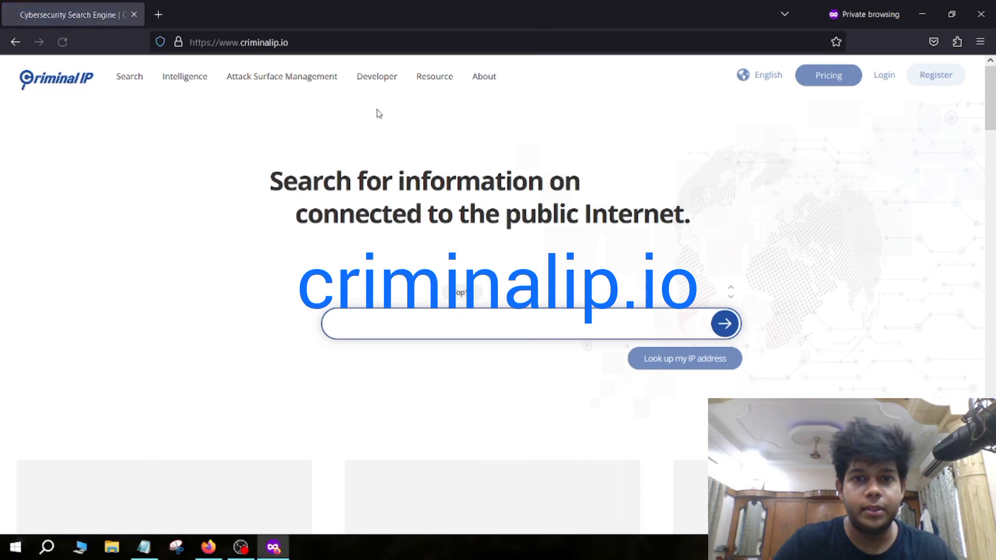
# Open Criminal IP's Register page and go to the Create Account email and password fields
pyautogui.click(945, 81)
pyautogui.scroll(-2, 596, 321)
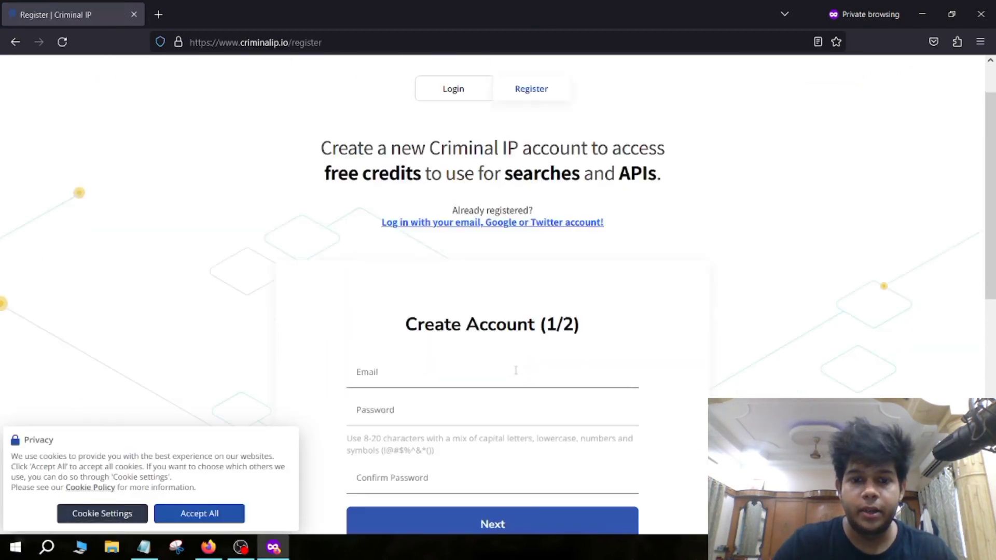
pyautogui.click(395, 366)
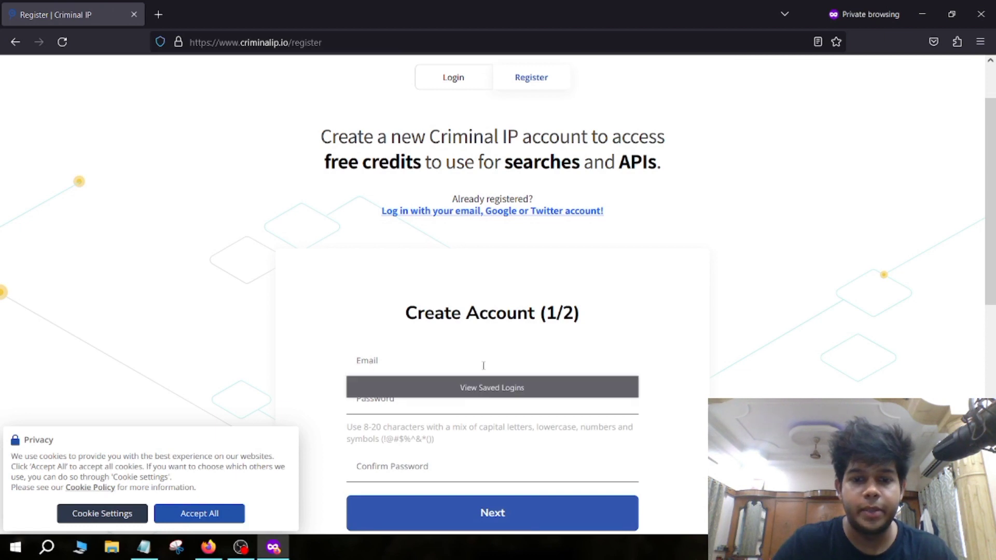
pyautogui.click(413, 406)
pyautogui.scroll(-2, 298, 336)
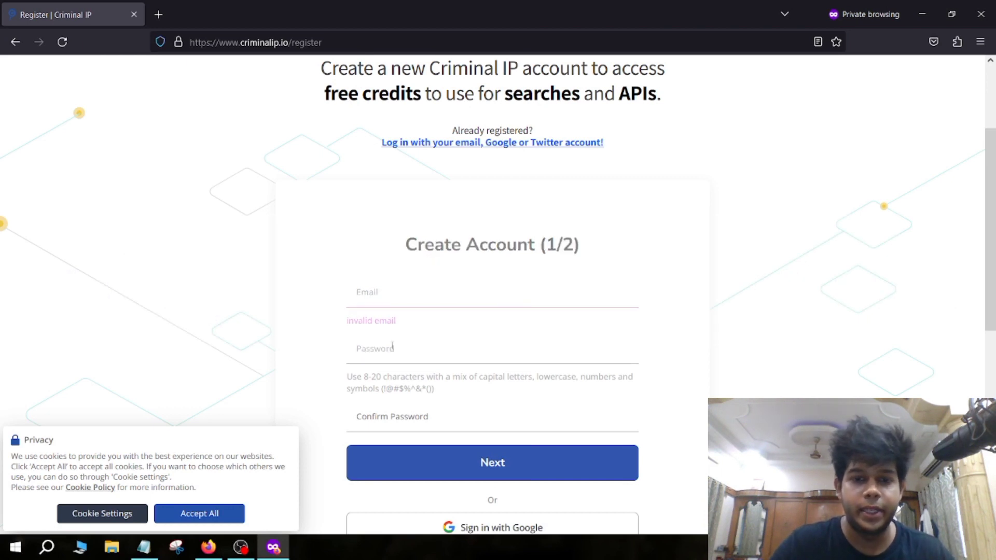
# Close the private window, switch to the signed-in Criminal IP window and view the account menu
pyautogui.click(136, 16)
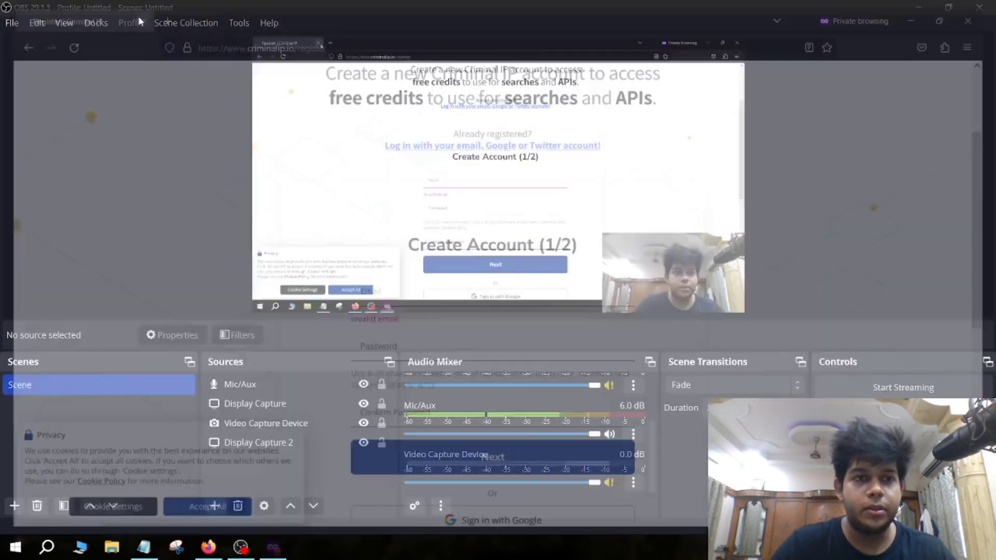
pyautogui.click(207, 547)
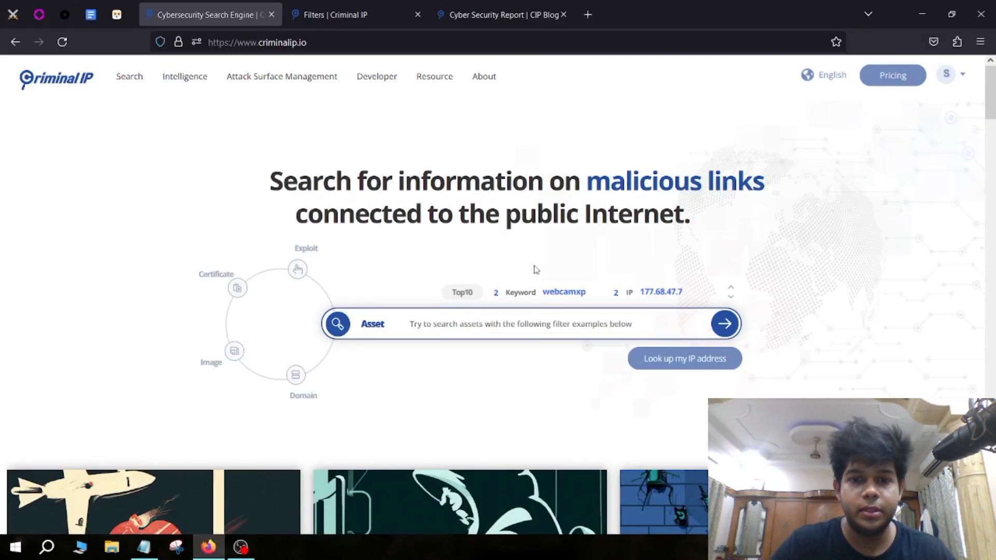
pyautogui.click(963, 75)
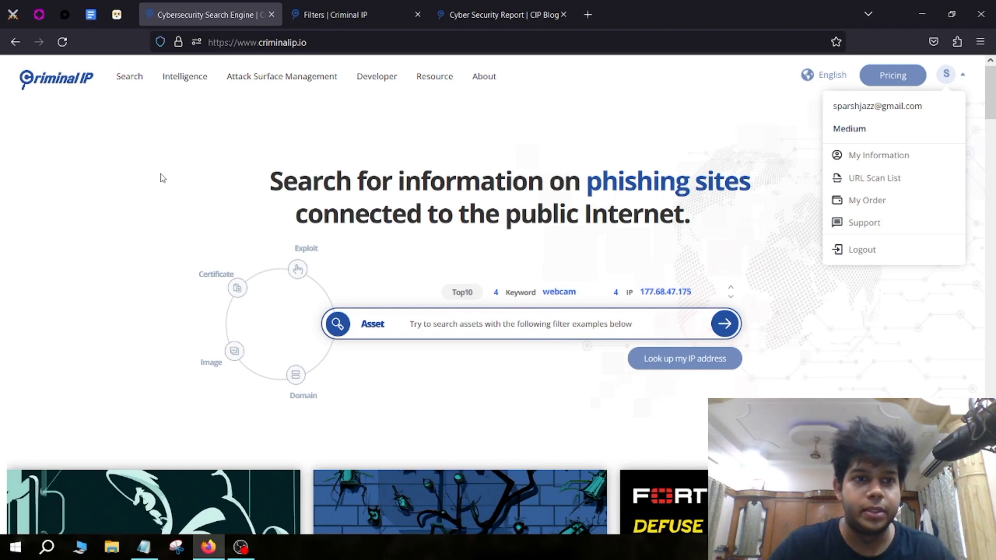
pyautogui.scroll(-2, 558, 316)
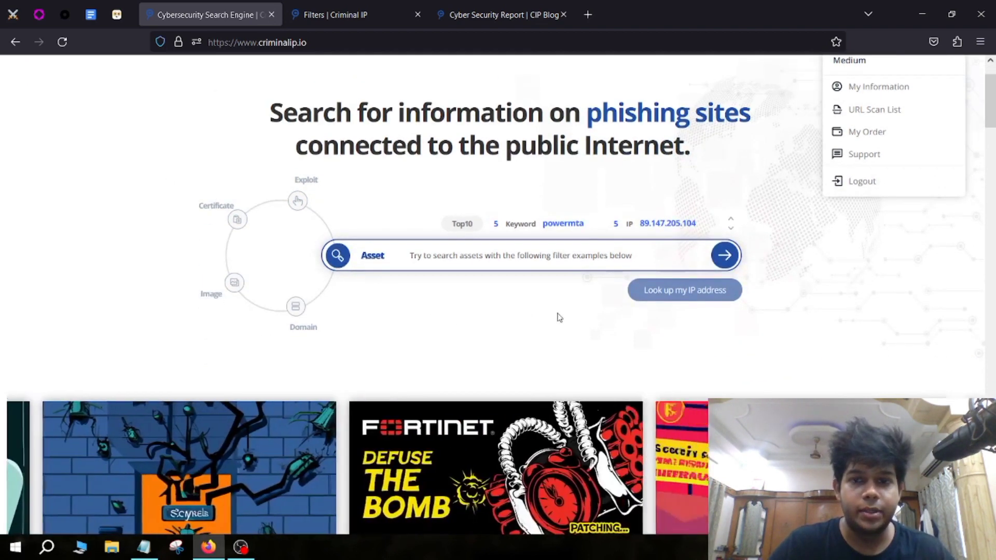
pyautogui.scroll(2, 896, 344)
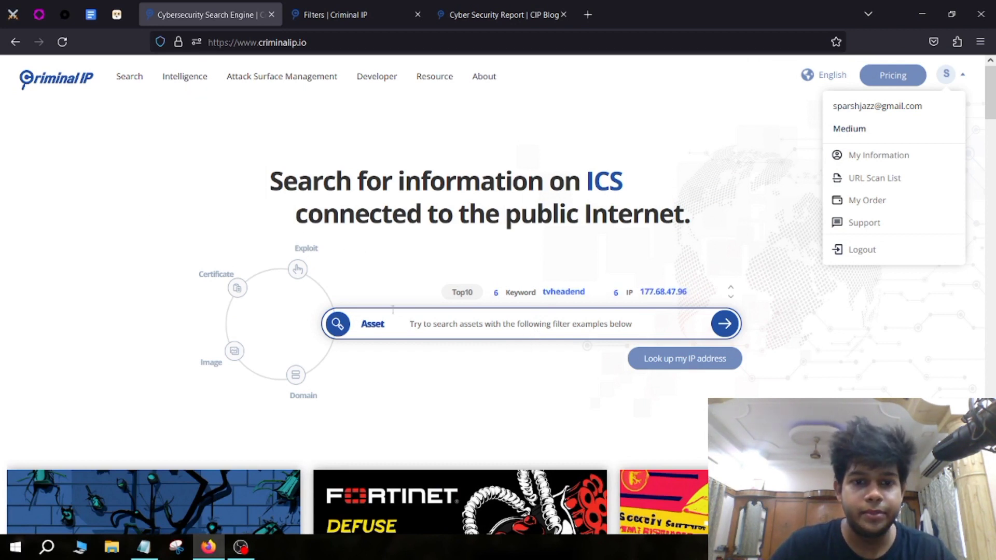
pyautogui.click(348, 325)
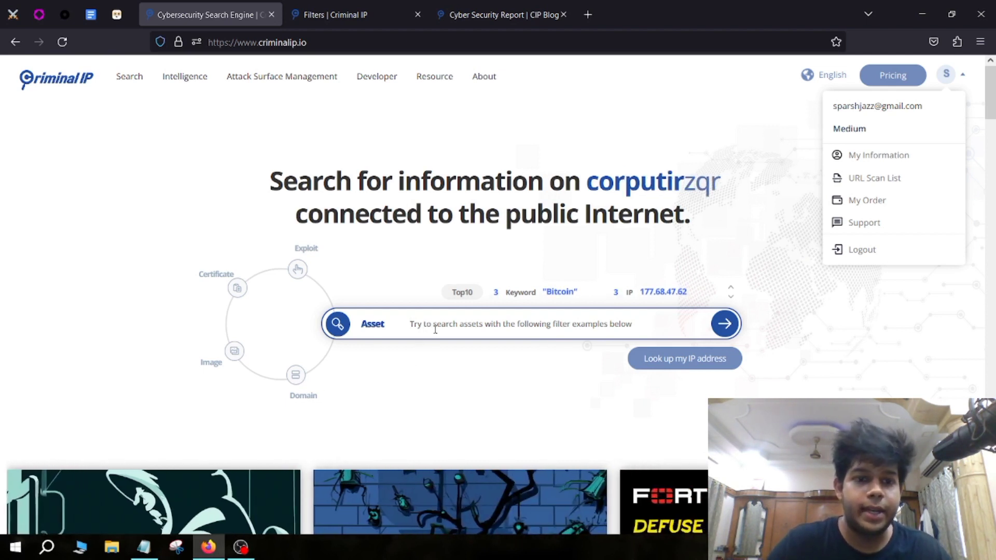
# Copy 194.140.197.80 from the notes into the Asset search box
pyautogui.click(152, 549)
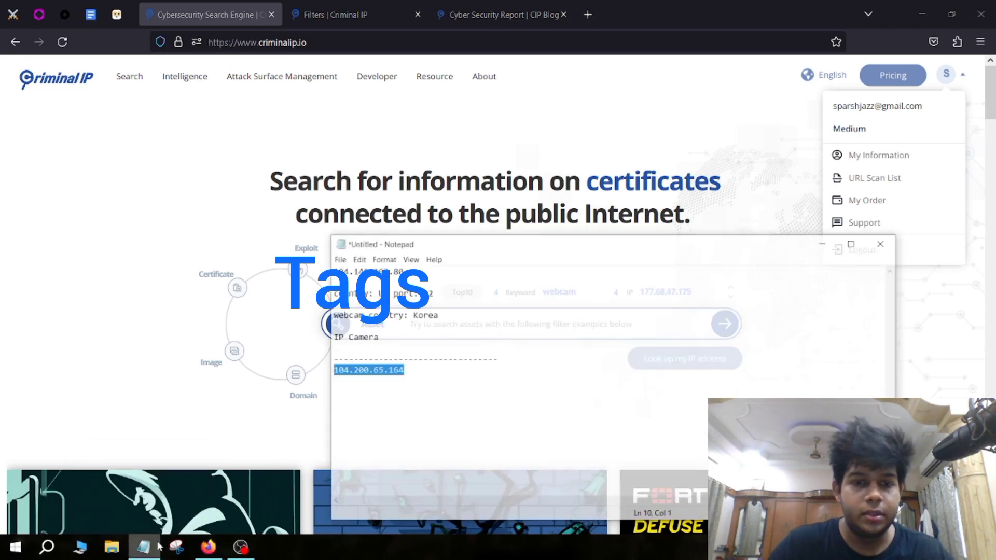
pyautogui.moveTo(555, 232); pyautogui.dragTo(840, 224)
pyautogui.moveTo(721, 245); pyautogui.dragTo(611, 249)
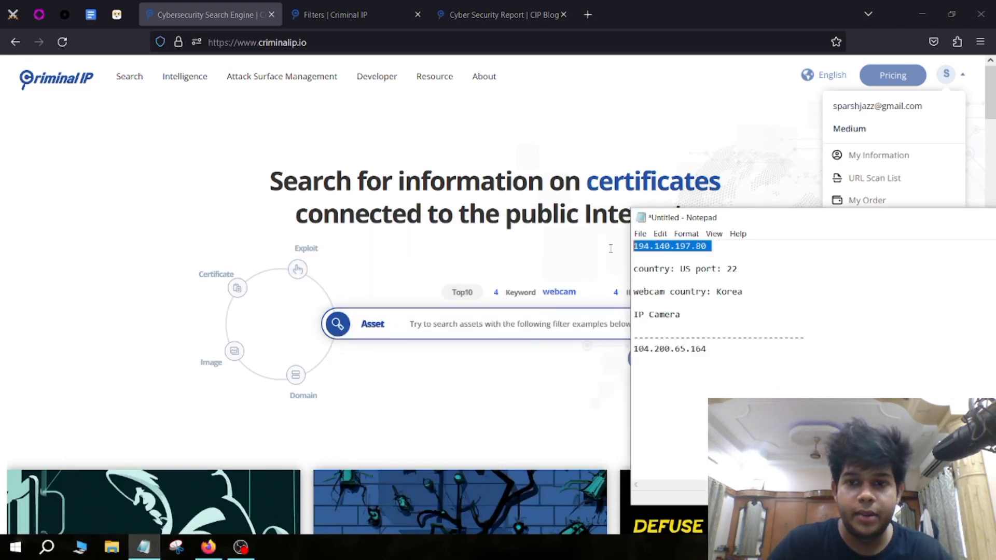
pyautogui.hotkey('ctrl', 'c')
pyautogui.click(471, 326)
pyautogui.hotkey('ctrl', 'v')
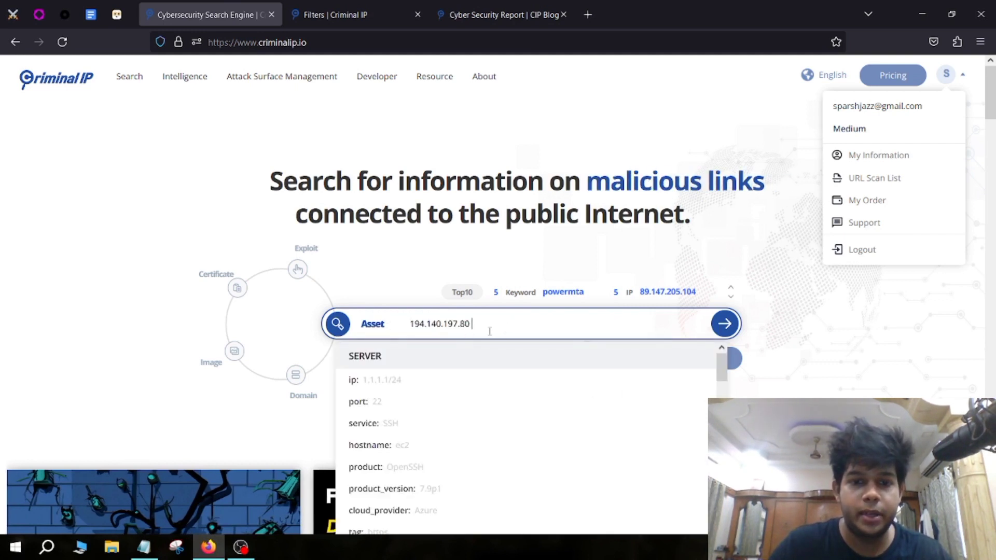
# Run the asset search for 194.140.197.80
pyautogui.scroll(-2, 389, 400)
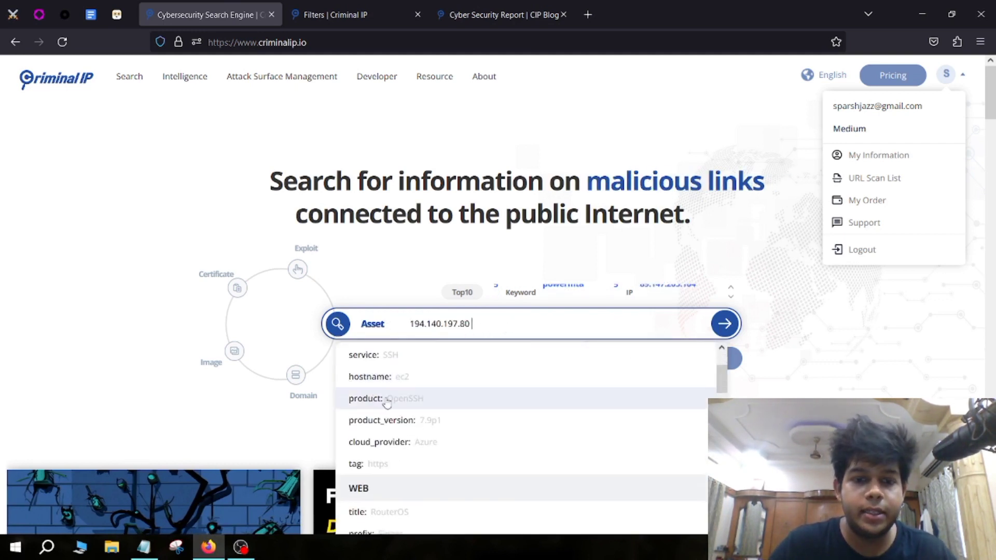
pyautogui.scroll(2, 382, 403)
pyautogui.scroll(-2, 387, 390)
pyautogui.scroll(-5, 395, 390)
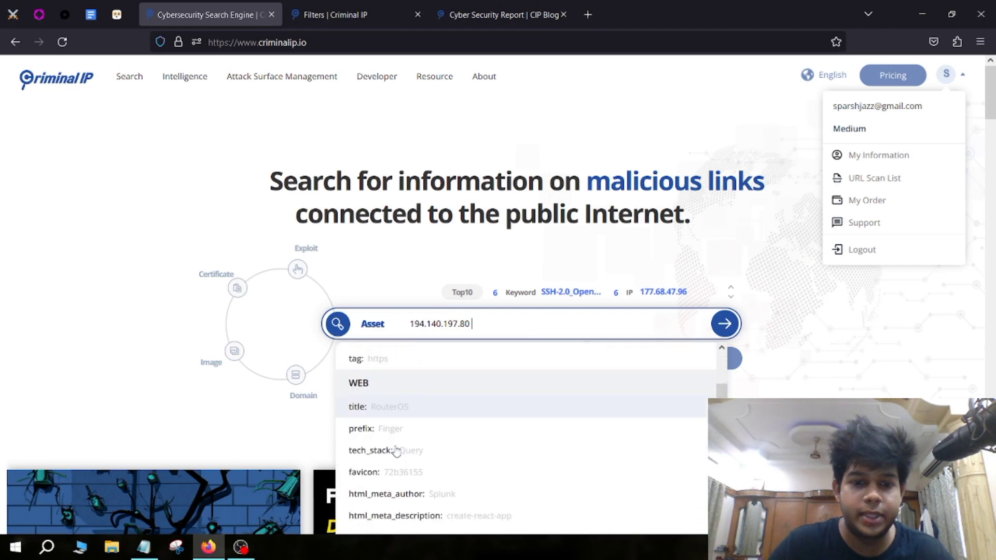
pyautogui.scroll(6, 402, 393)
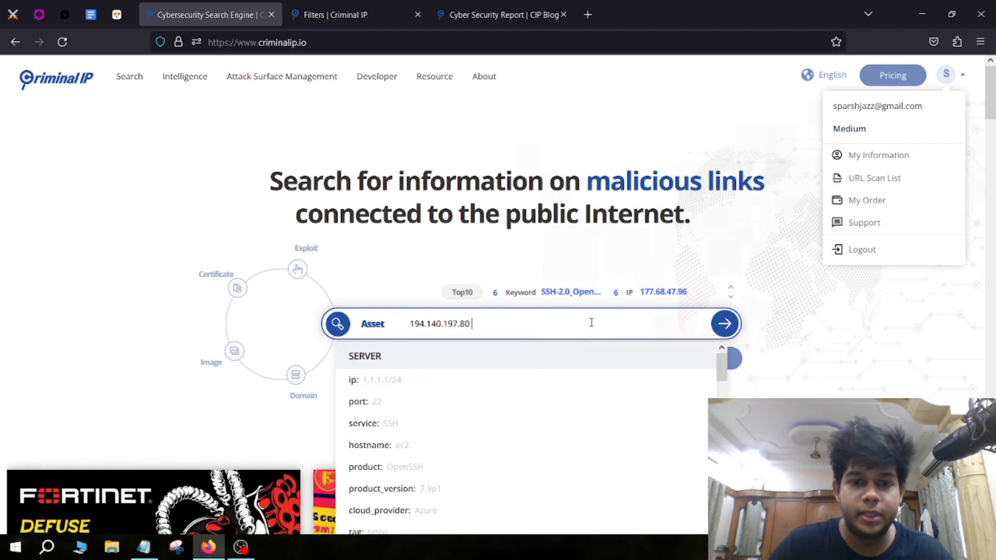
pyautogui.click(732, 331)
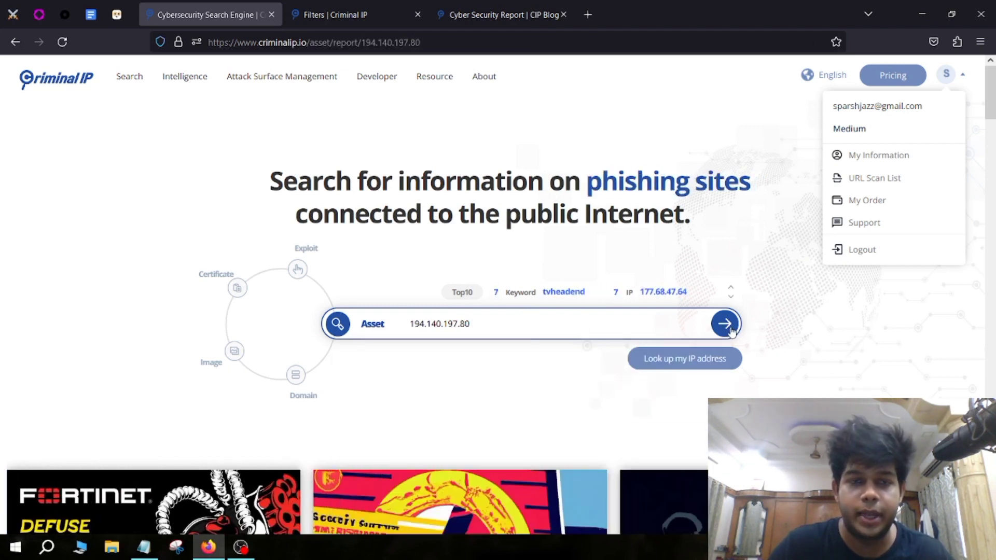
# Review the 194.140.197.80 report's Critical 99% inbound score, then go back to the homepage
pyautogui.scroll(-2, 314, 228)
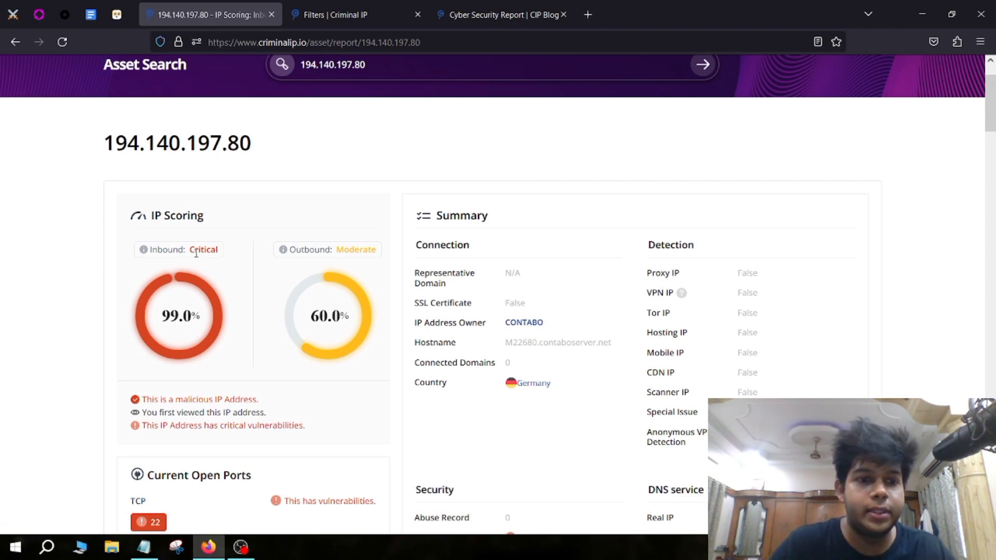
pyautogui.click(226, 262)
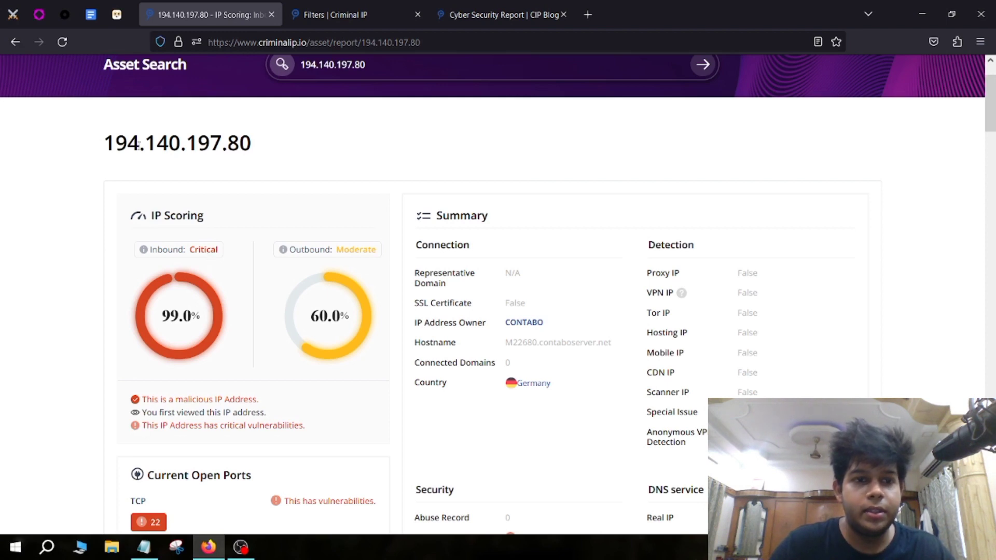
pyautogui.click(16, 42)
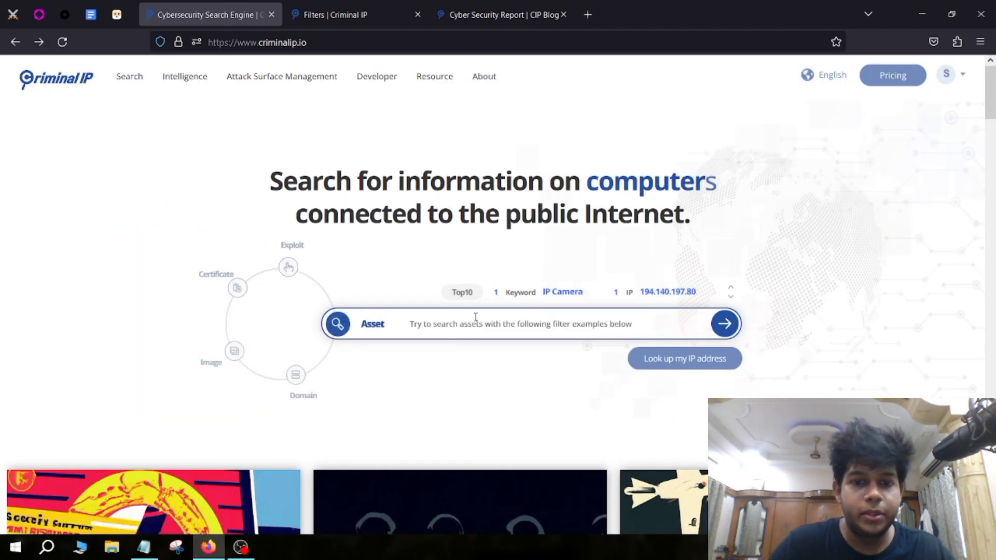
# Paste 194.140.197.80 from the notes into the Asset search box, removing stray letters
pyautogui.click(476, 316)
pyautogui.click(143, 547)
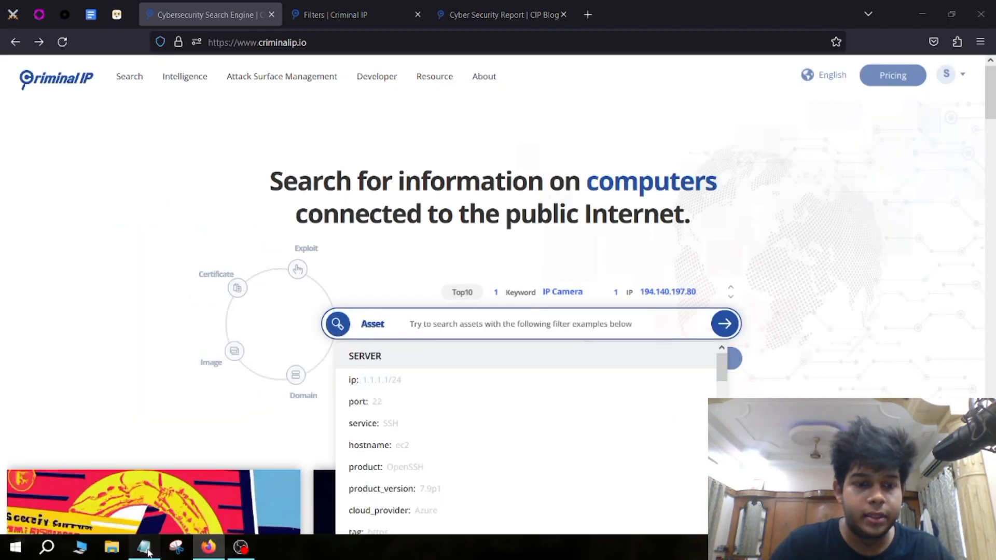
pyautogui.rightClick(693, 253)
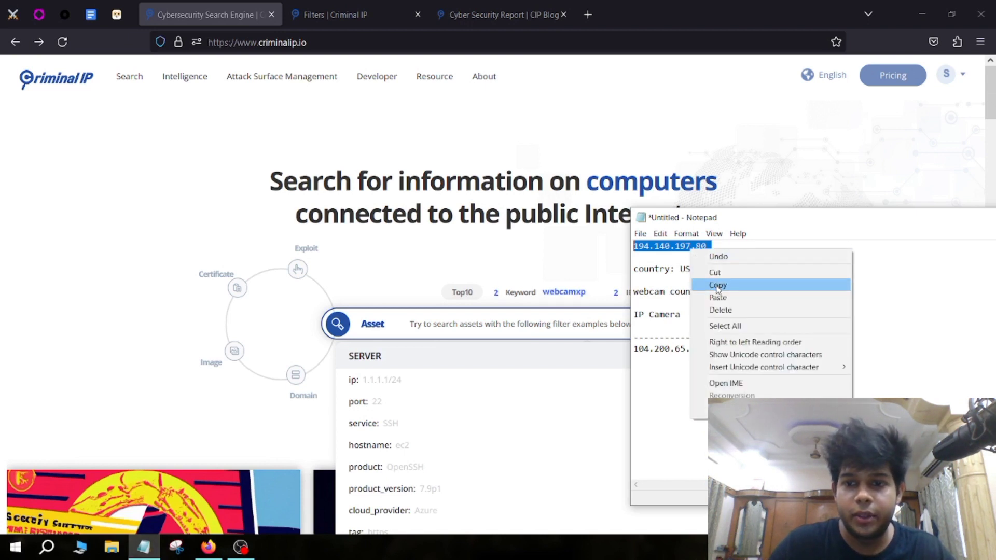
pyautogui.click(714, 285)
pyautogui.click(471, 324)
pyautogui.hotkey('ctrl', 'v')
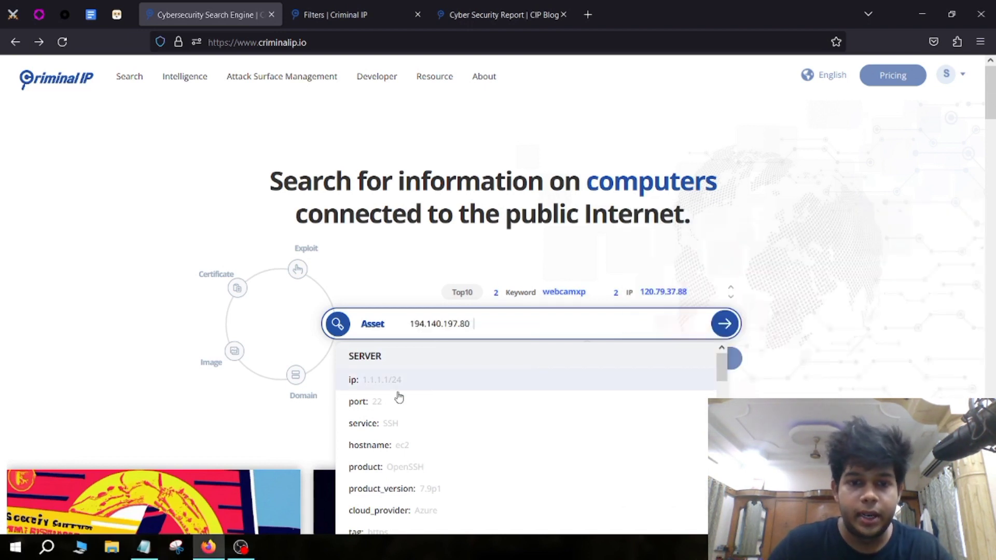
pyautogui.scroll(-2, 392, 420)
pyautogui.scroll(-4, 395, 436)
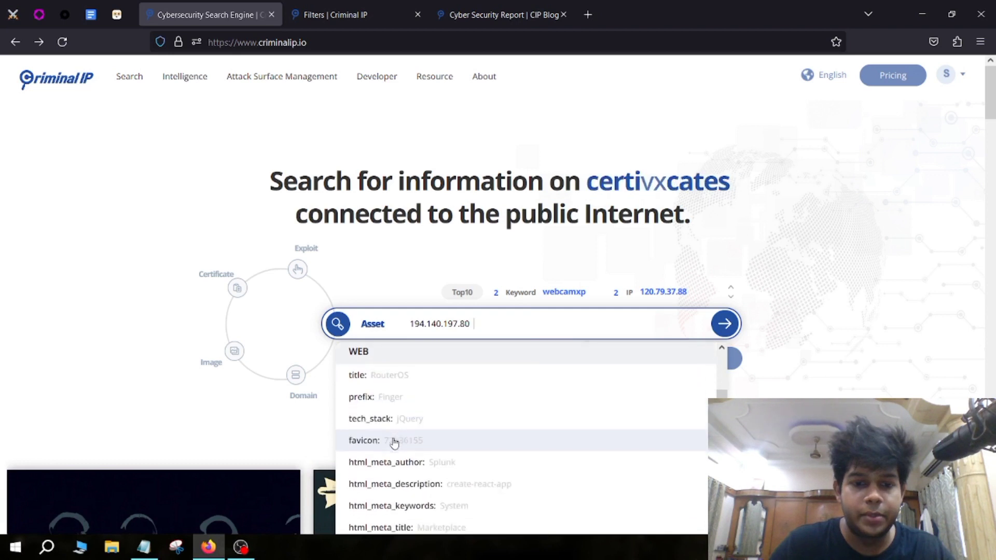
pyautogui.scroll(-5, 395, 446)
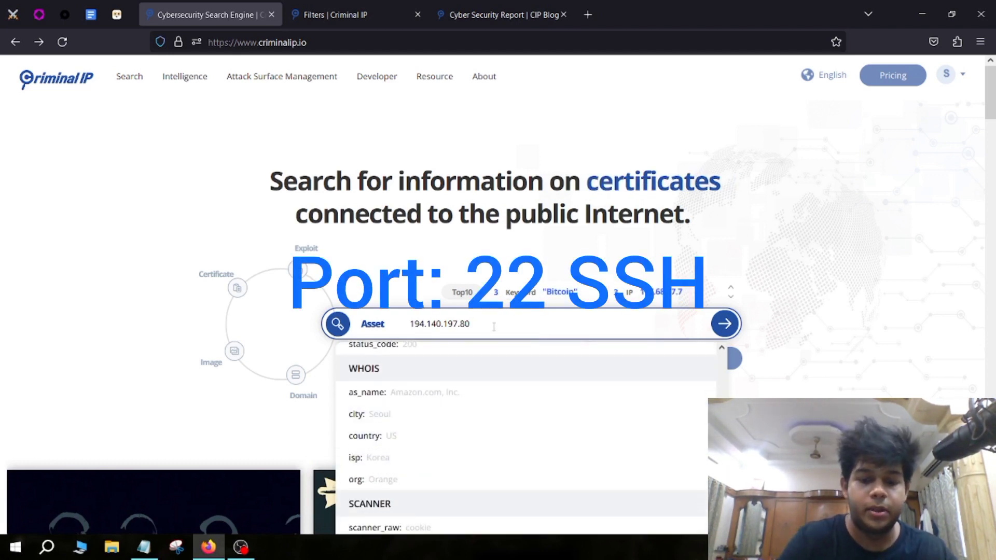
pyautogui.write('ss')
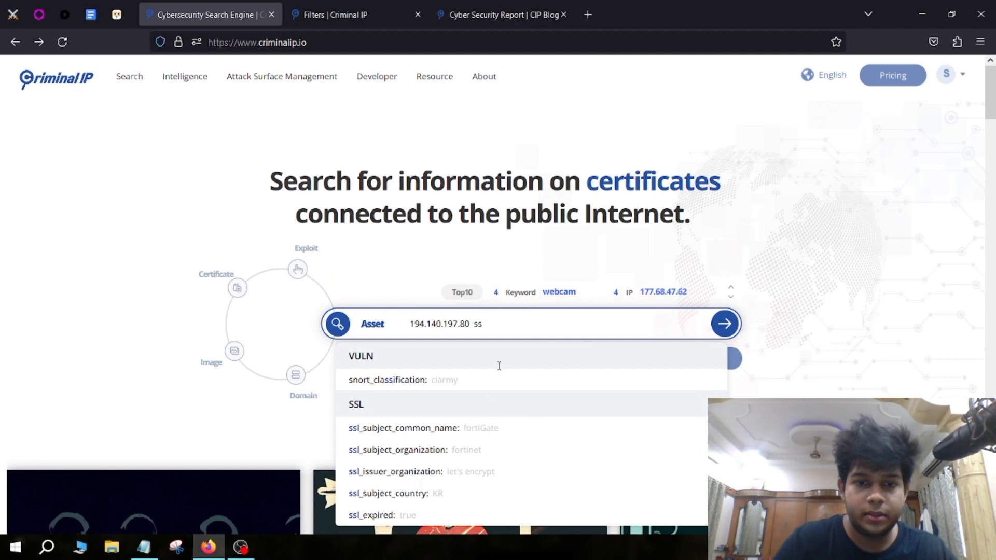
pyautogui.press('BackSpace')
pyautogui.press('BackSpace')
# Add 'port: 22' and the 'ip:' prefix, and submit ip: 194.140.197.80 port: 22
pyautogui.click(432, 395)
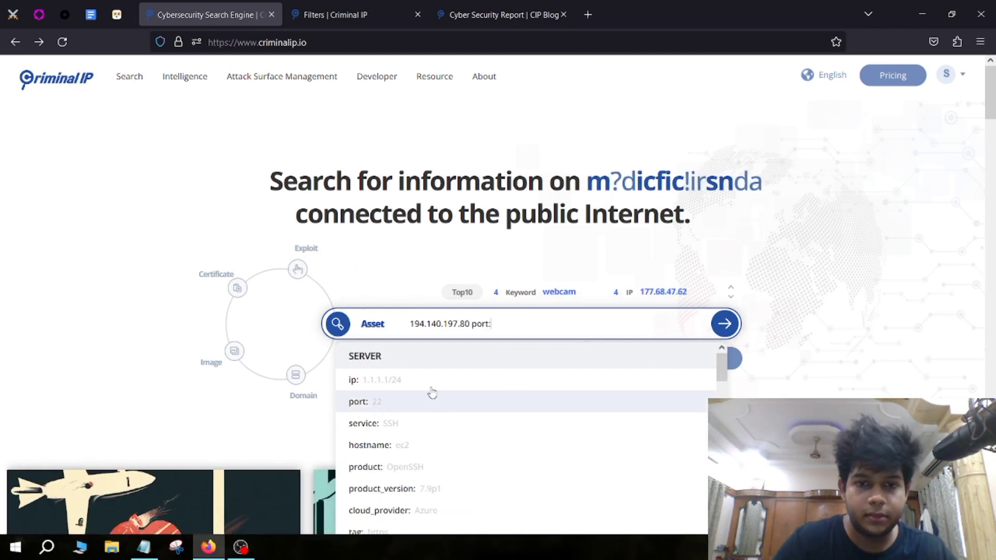
pyautogui.moveTo(491, 325); pyautogui.dragTo(485, 325)
pyautogui.click(504, 325)
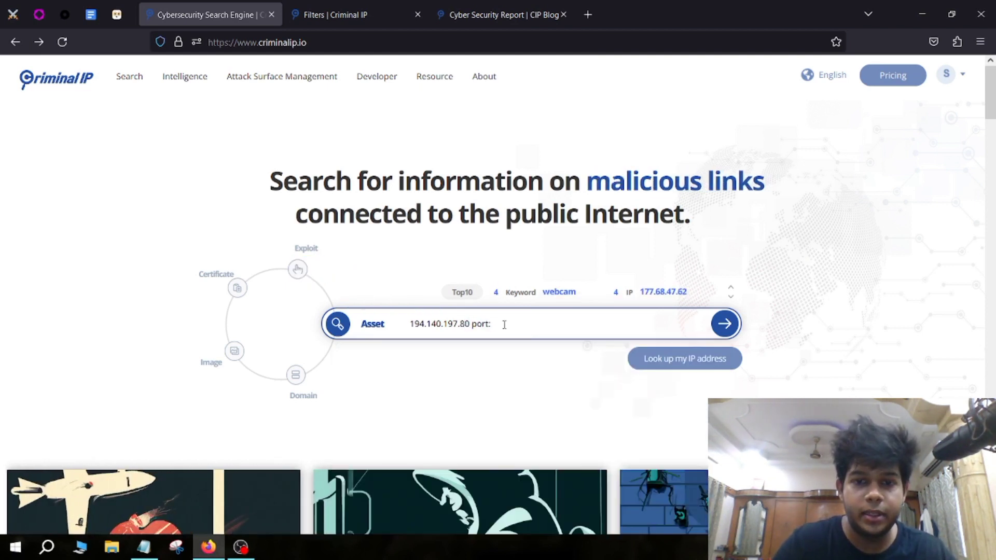
pyautogui.write('22')
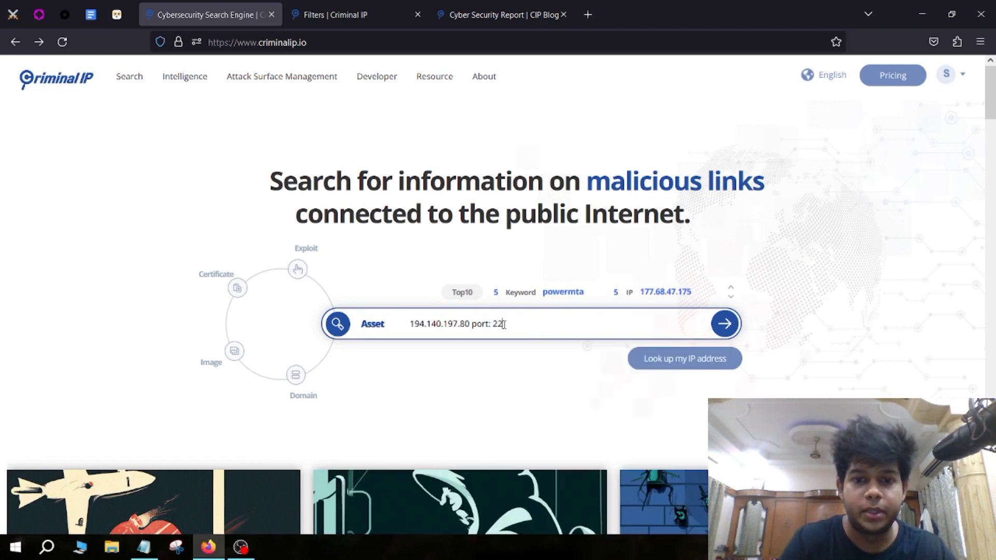
pyautogui.press('Return')
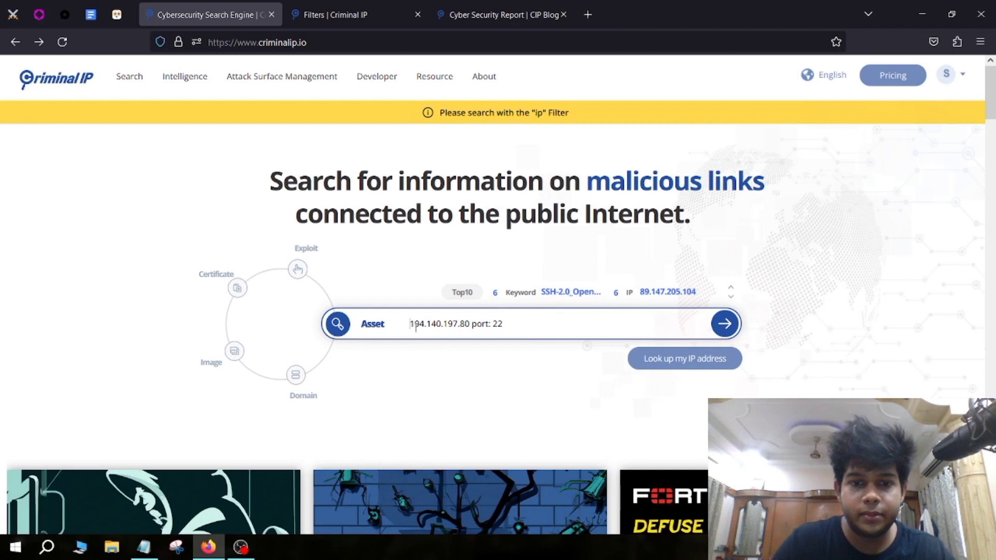
pyautogui.write('ip:')
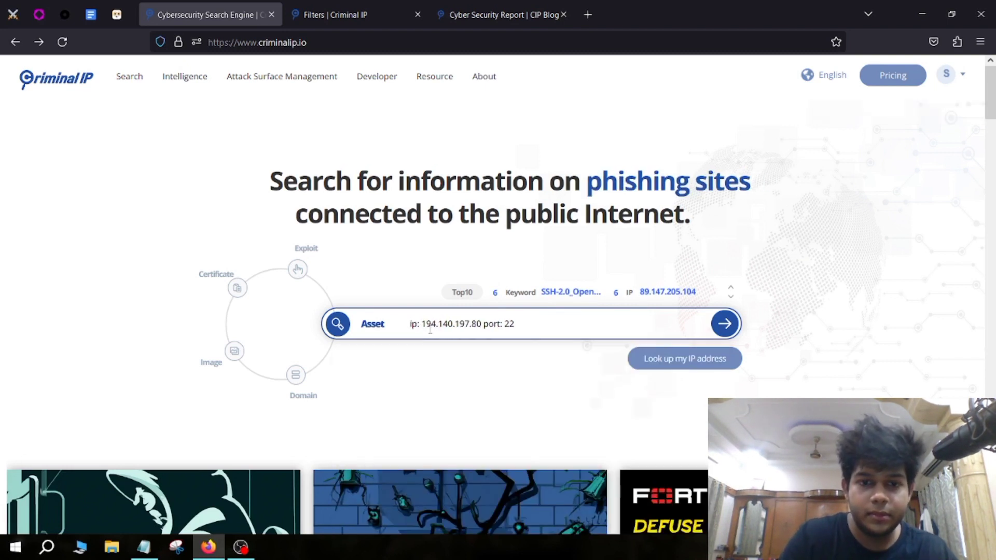
pyautogui.press('Return')
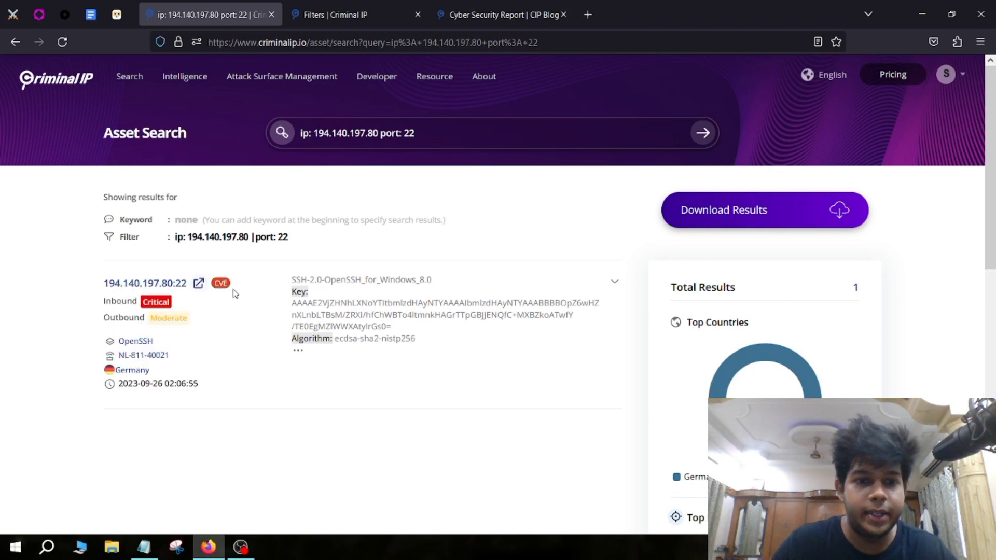
# Open the full Asset Search report for 194.140.197.80 in a new tab
pyautogui.moveTo(286, 281); pyautogui.dragTo(129, 311)
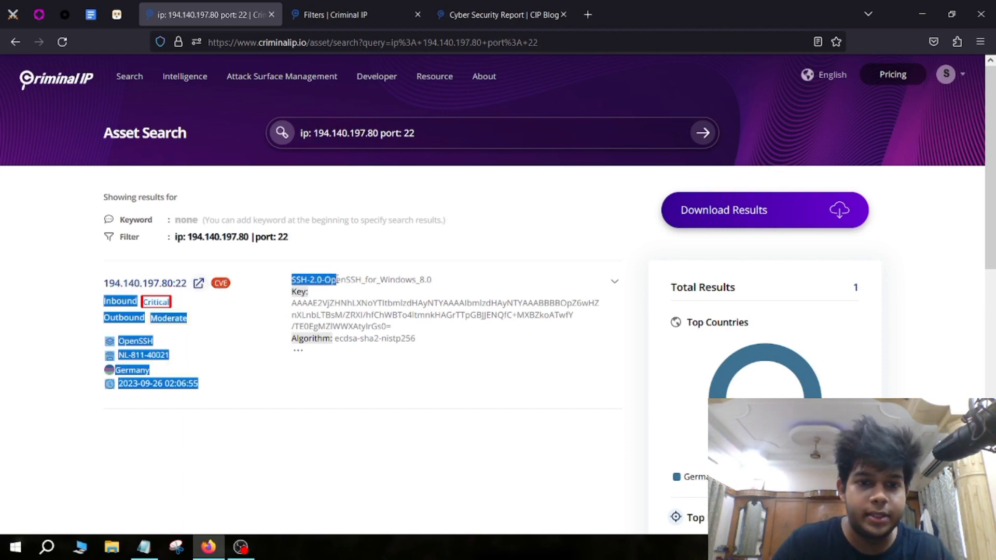
pyautogui.click(156, 322)
pyautogui.moveTo(165, 284)
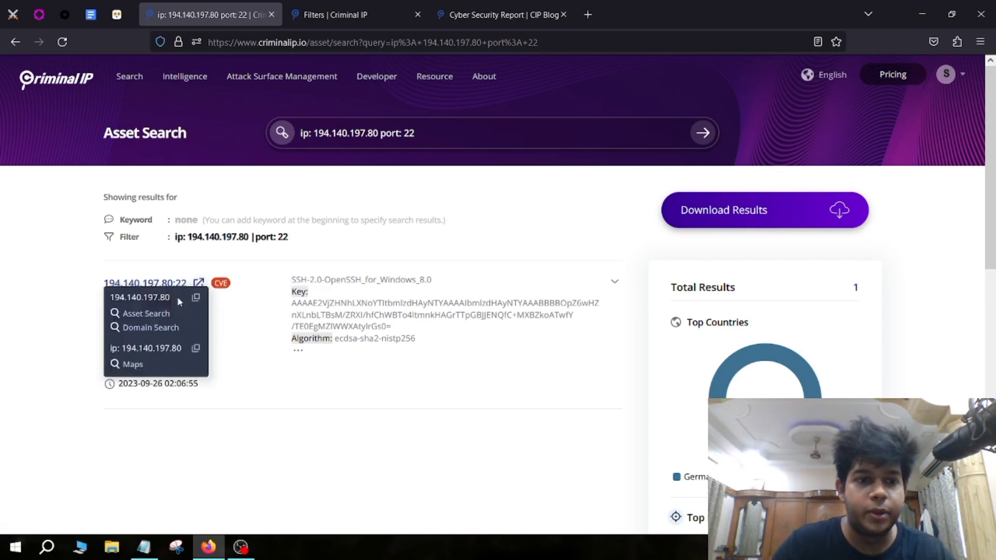
pyautogui.click(147, 313)
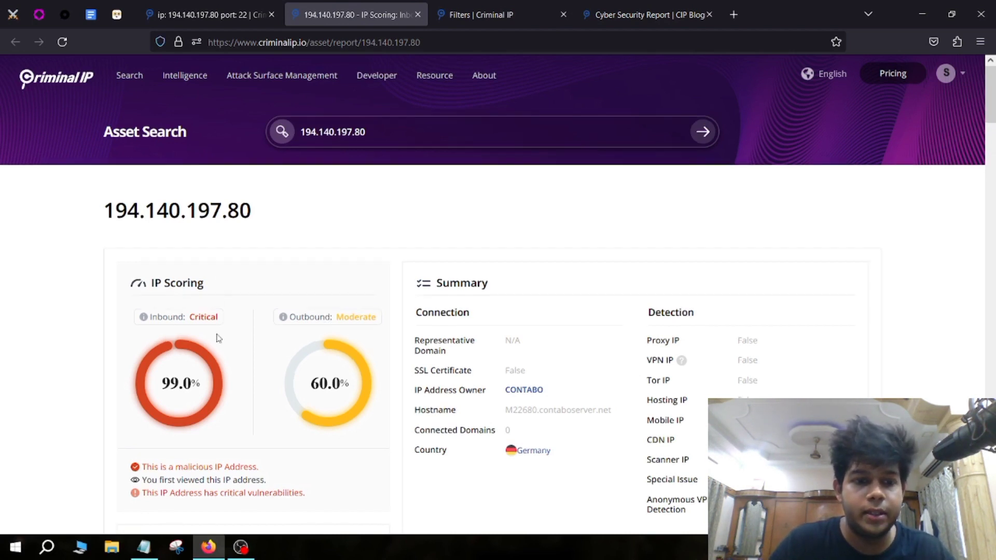
# Scroll through the report, then return to the first tab's homepage beside the notes
pyautogui.scroll(-2, 203, 259)
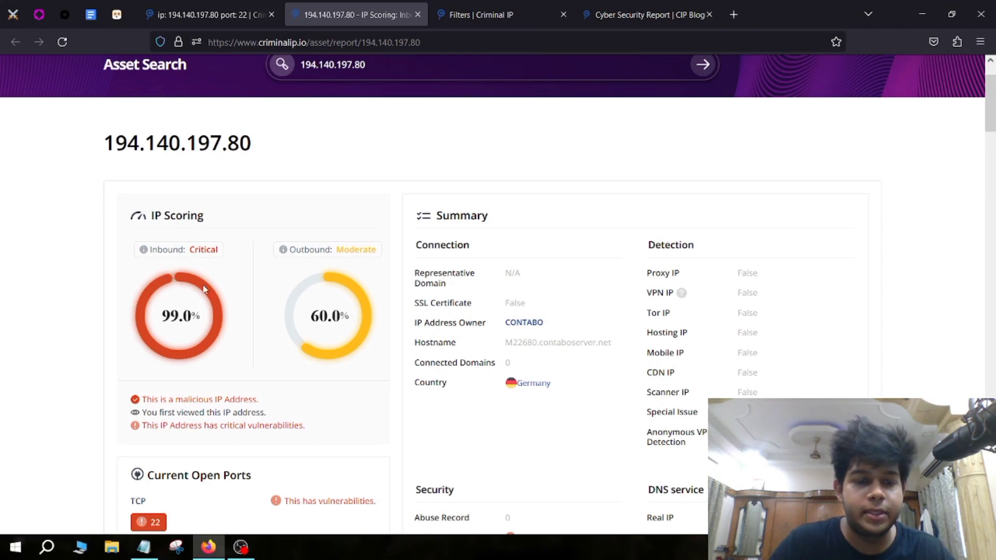
pyautogui.scroll(-2, 516, 311)
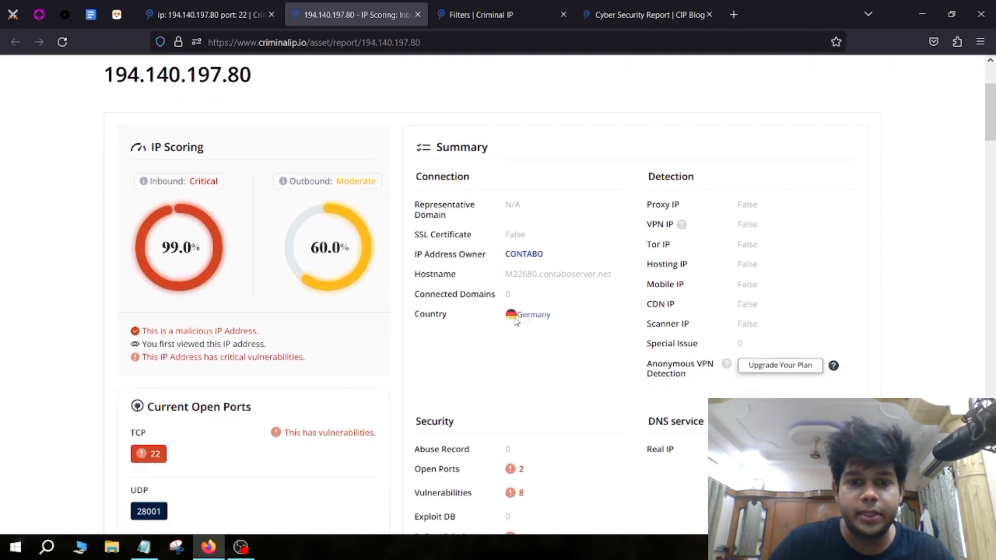
pyautogui.scroll(-2, 265, 343)
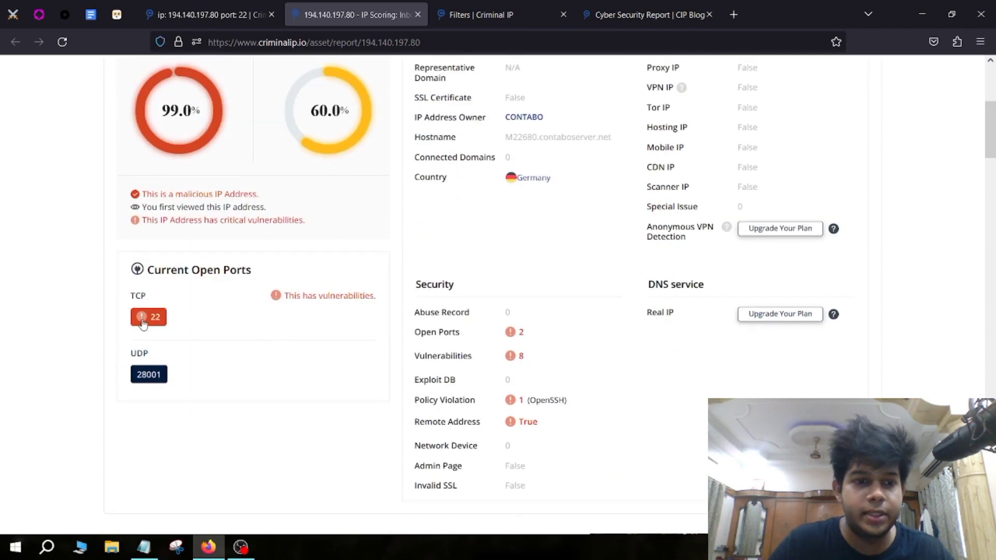
pyautogui.scroll(1, 143, 322)
pyautogui.click(155, 386)
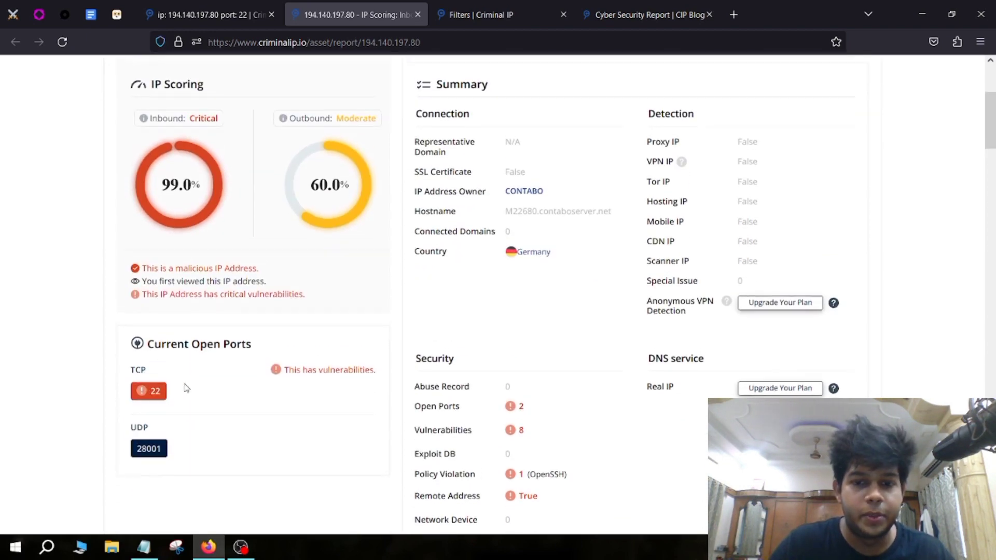
pyautogui.click(142, 550)
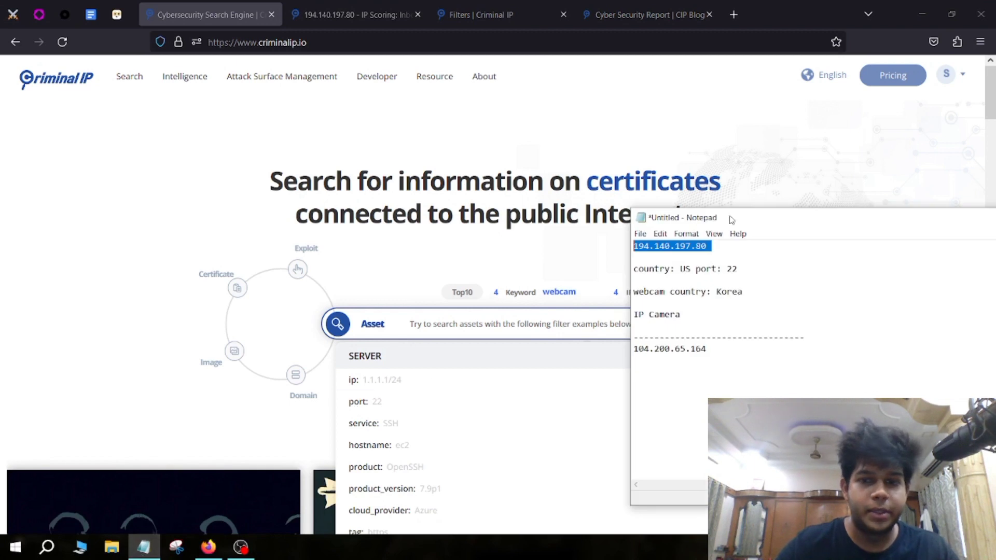
# Copy the 'country: US port: 22' line from the notes into the Asset search box
pyautogui.click(739, 270)
pyautogui.moveTo(738, 269); pyautogui.dragTo(632, 271)
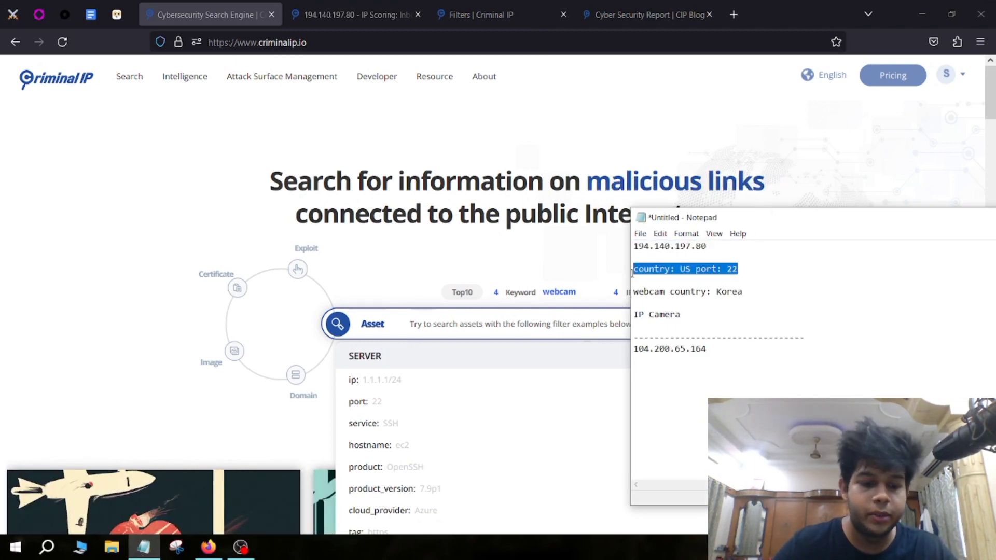
pyautogui.hotkey('ctrl', 'c')
pyautogui.click(507, 326)
pyautogui.hotkey('ctrl', 'v')
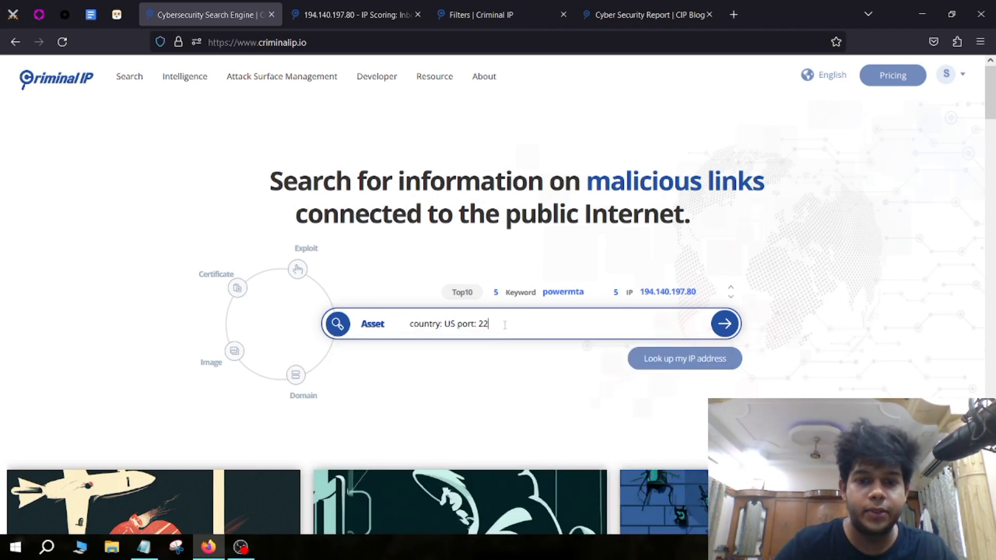
# Delete the pasted country value and port filter and retype 'US port:'
pyautogui.moveTo(504, 325); pyautogui.dragTo(445, 325)
pyautogui.click(496, 324)
pyautogui.press('BackSpace')
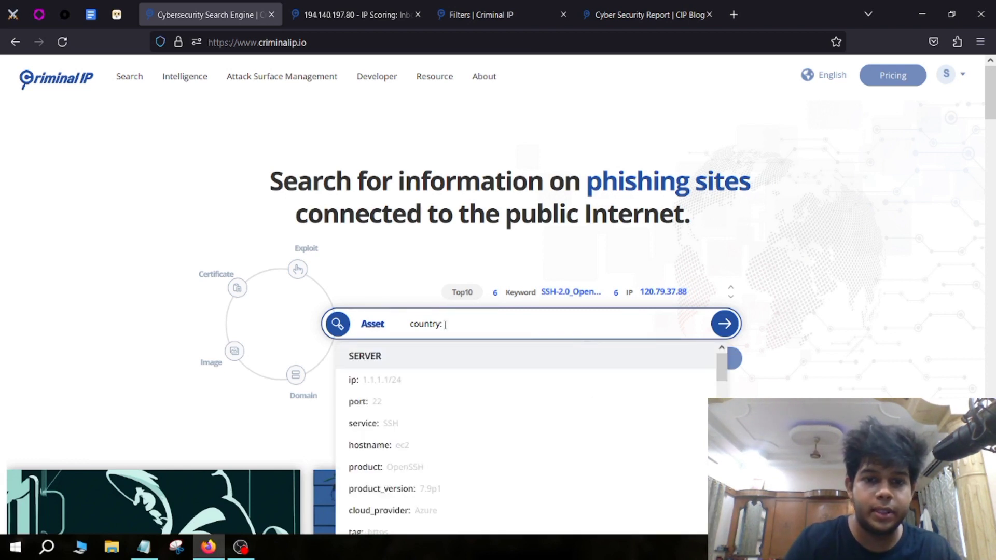
pyautogui.write('US ')
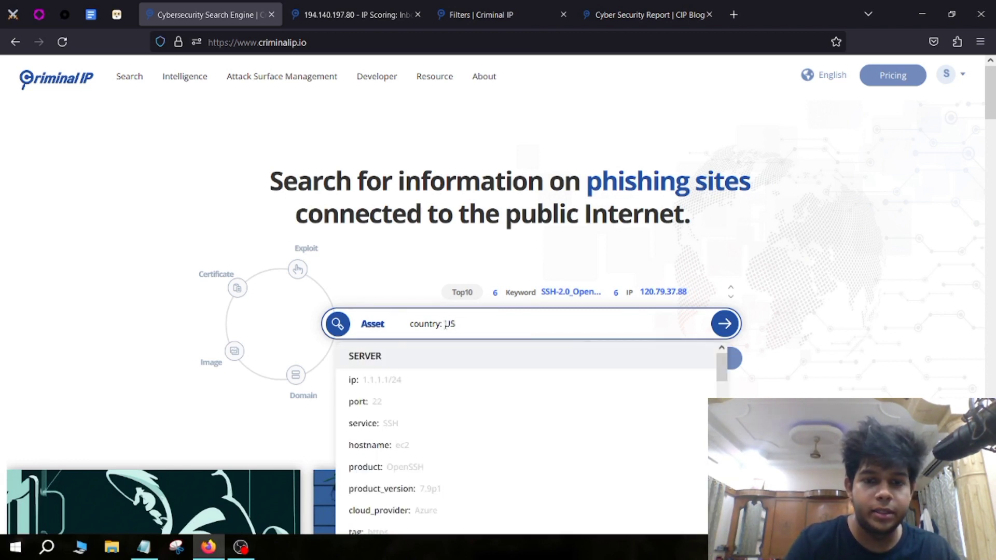
pyautogui.write('port')
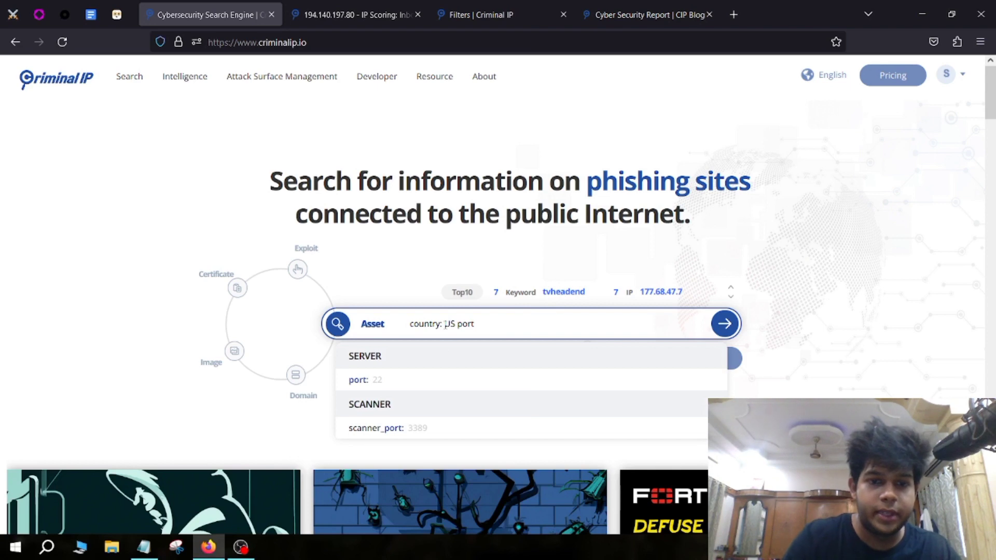
pyautogui.write(':')
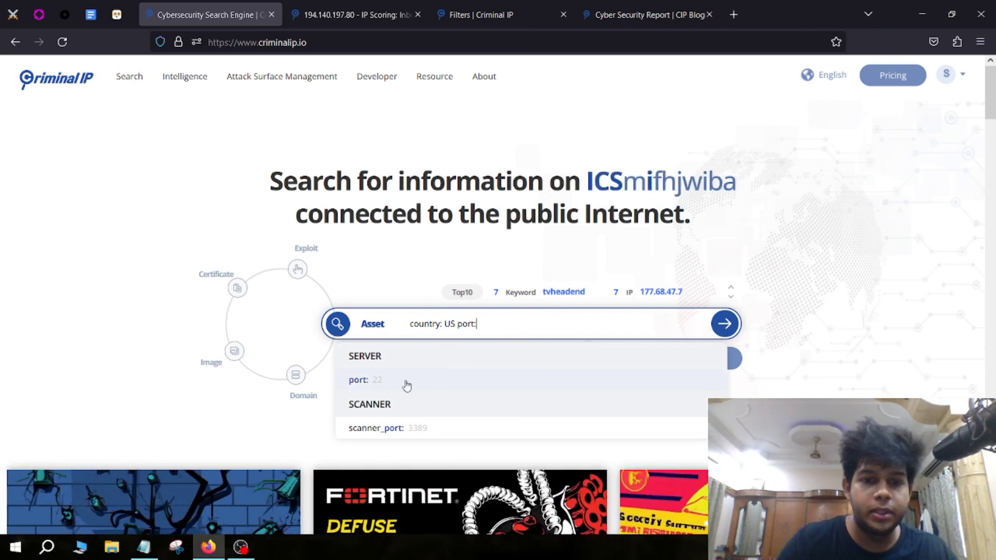
pyautogui.scroll(-8, 386, 380)
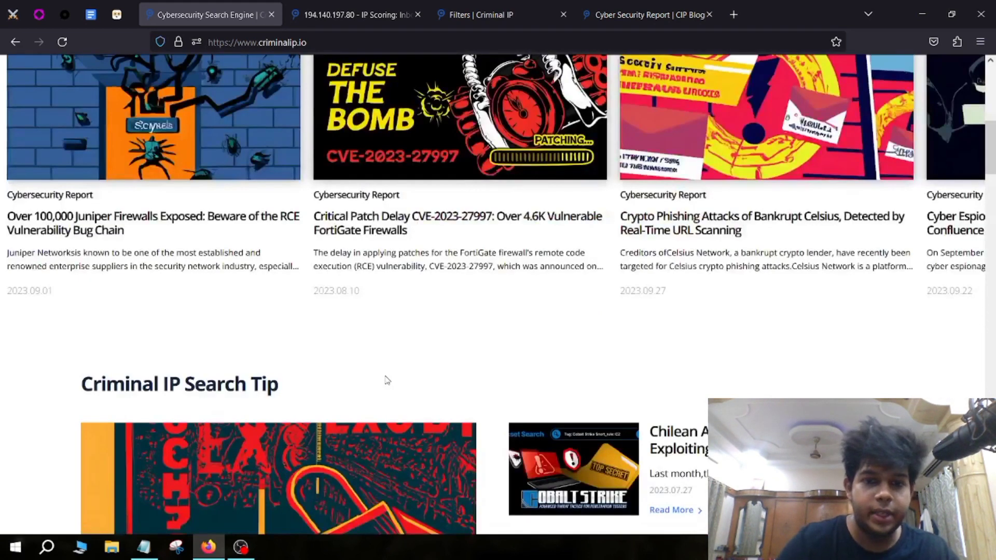
pyautogui.scroll(8, 411, 367)
# Complete the query with 22, submit it, and scroll the 6,424,172 US SSH results
pyautogui.write('22')
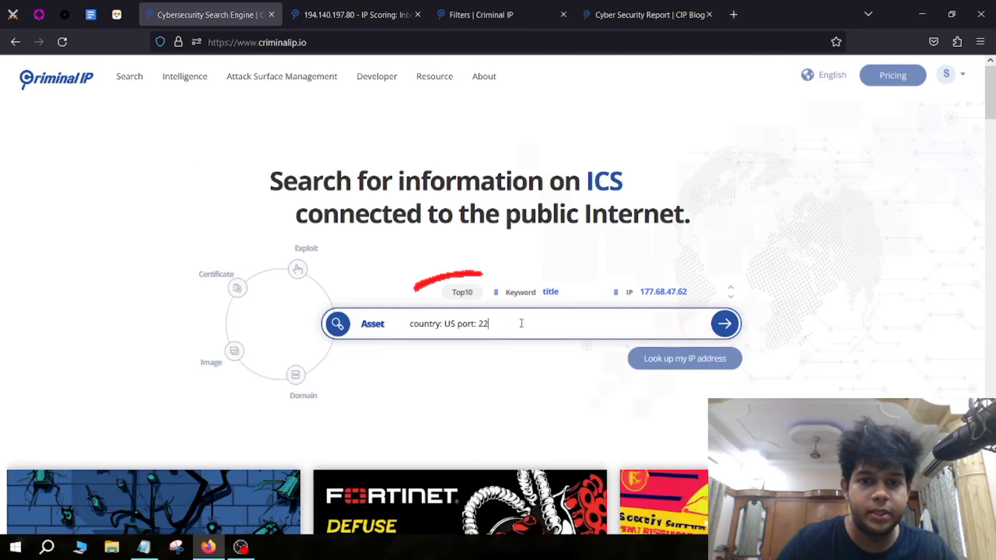
pyautogui.click(725, 325)
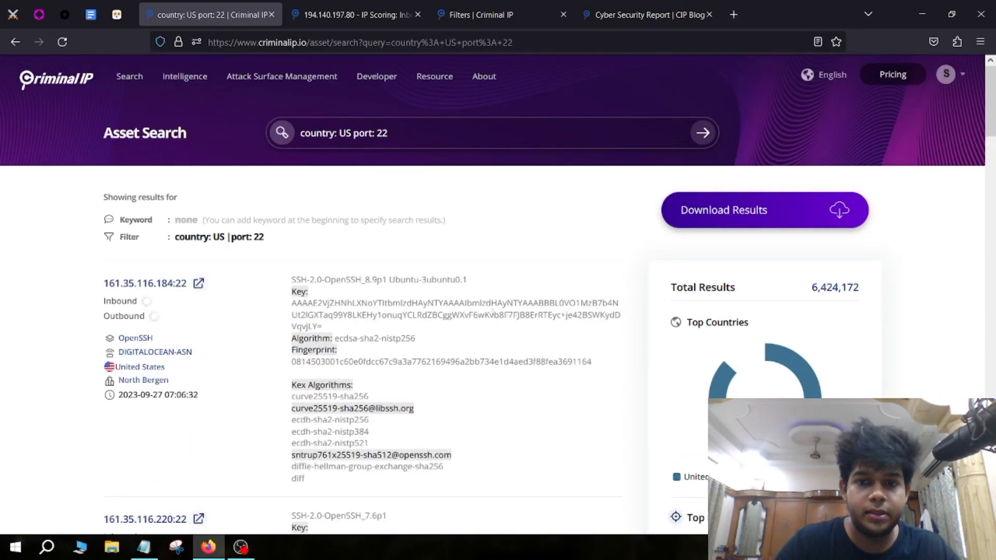
pyautogui.scroll(-2, 161, 222)
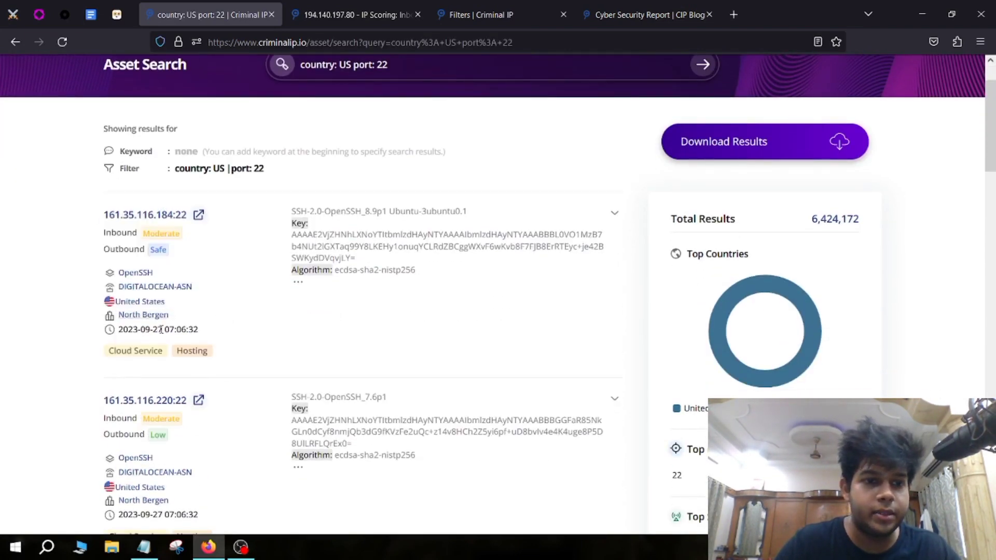
pyautogui.scroll(-3, 207, 332)
pyautogui.scroll(-2, 172, 426)
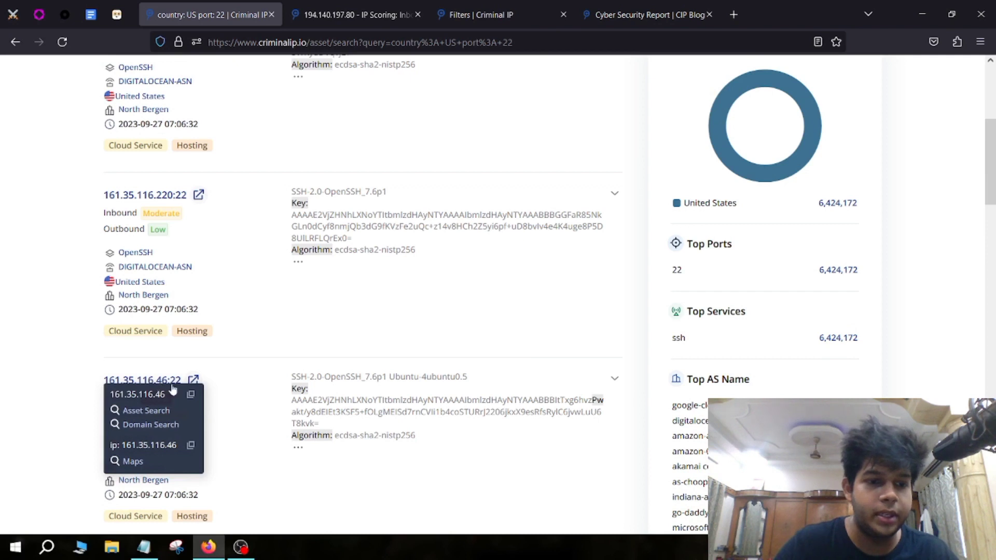
# Open 161.35.116.46's report and review its Critical 99.0% score, ports 22/80 and 51 vulnerabilities
pyautogui.click(157, 415)
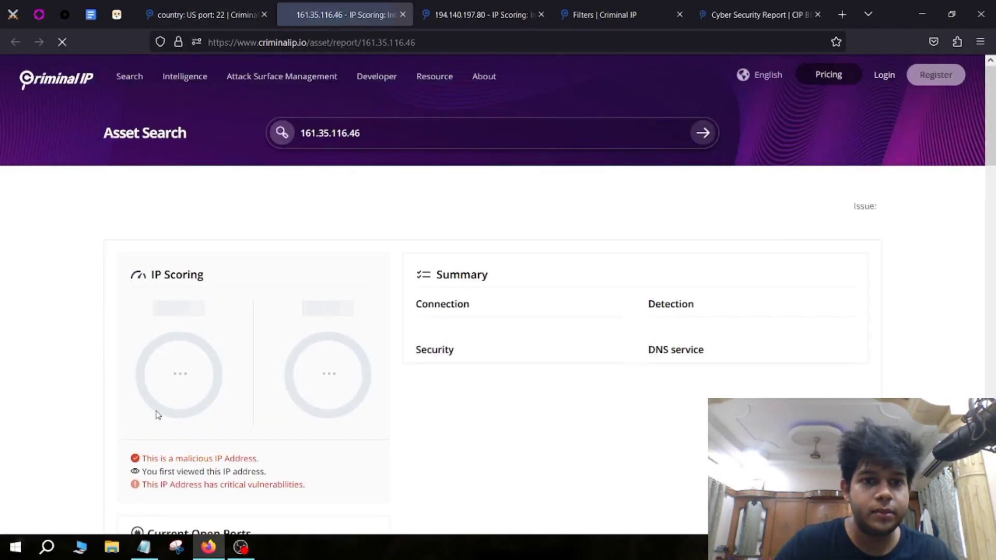
pyautogui.scroll(-3, 156, 409)
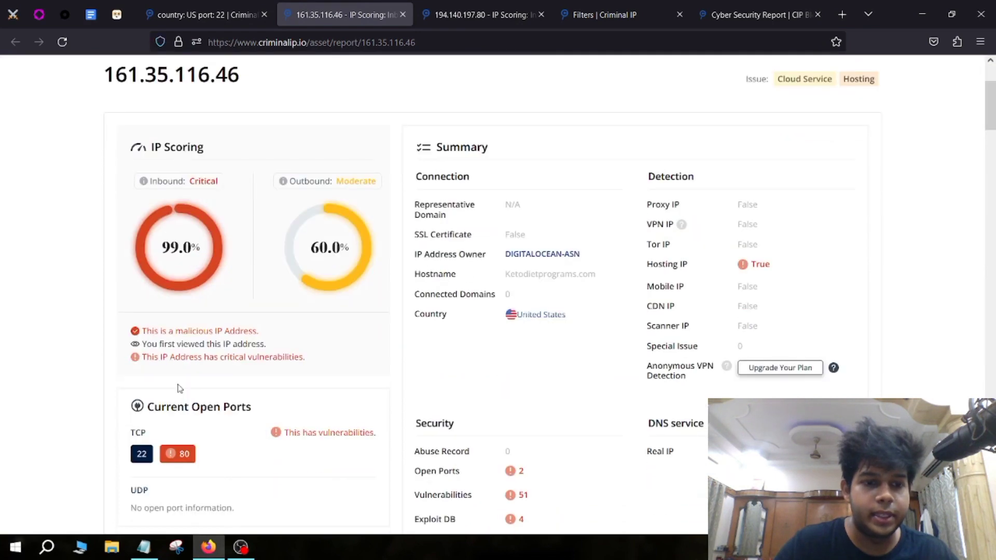
pyautogui.moveTo(297, 360); pyautogui.dragTo(177, 360)
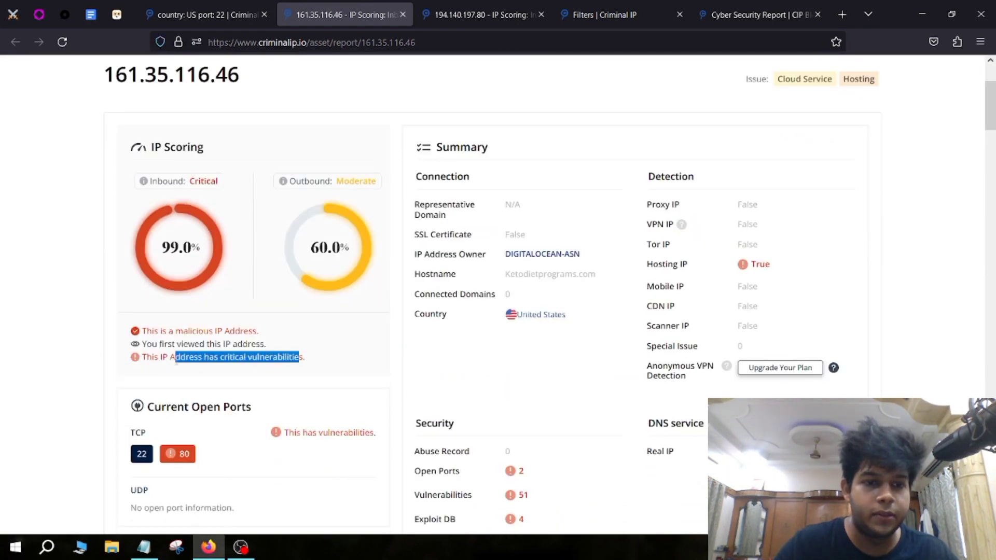
pyautogui.scroll(-6, 481, 258)
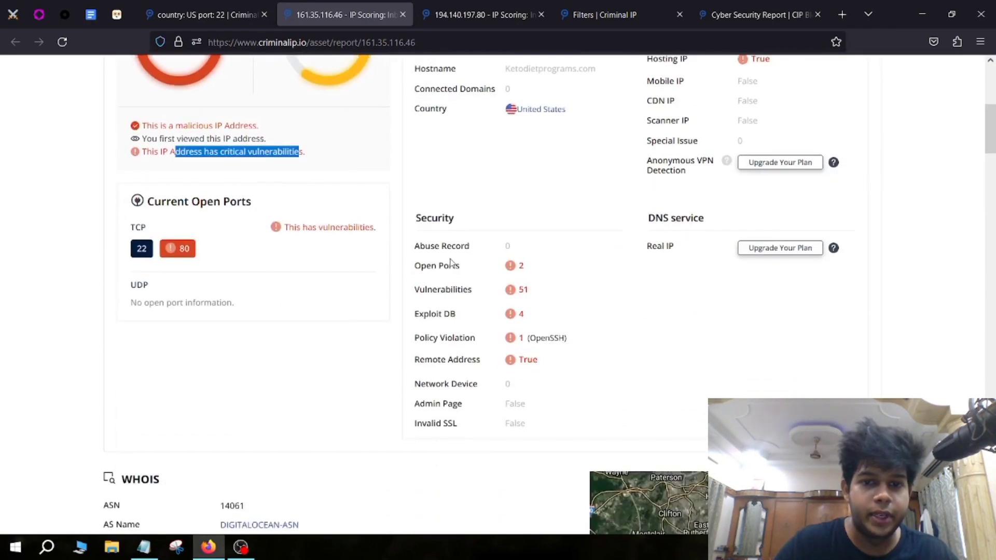
pyautogui.scroll(7, 444, 367)
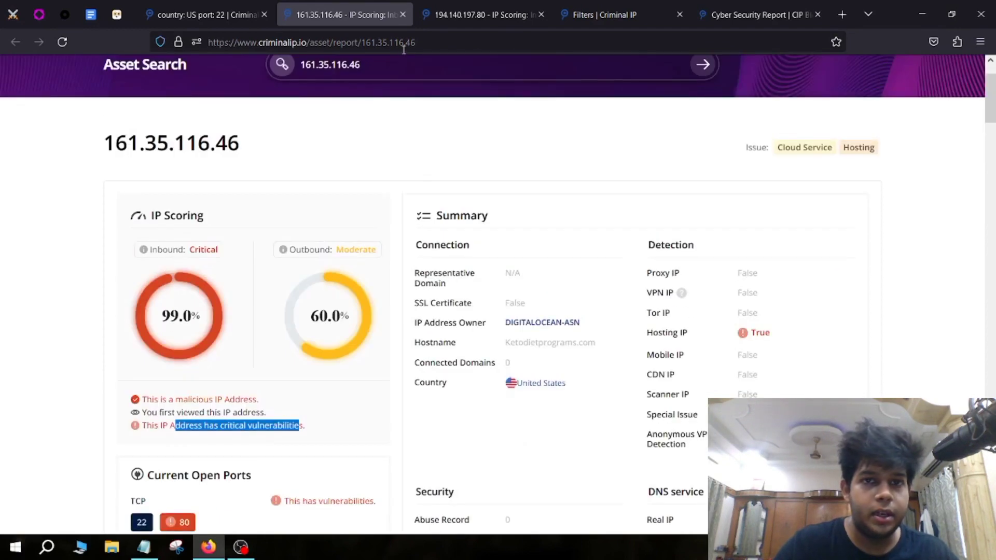
pyautogui.scroll(2, 280, 67)
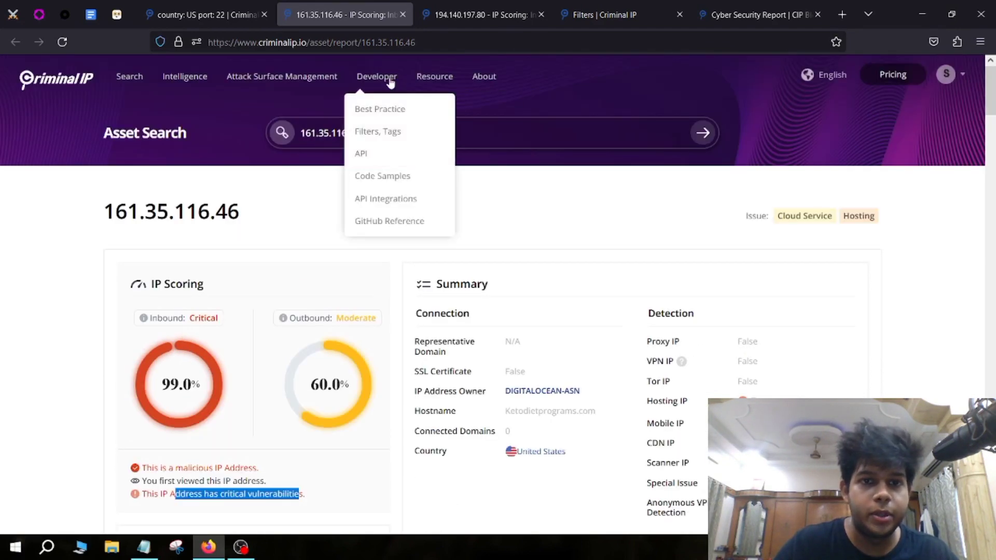
pyautogui.moveTo(393, 80)
pyautogui.click(380, 132)
pyautogui.scroll(-2, 275, 259)
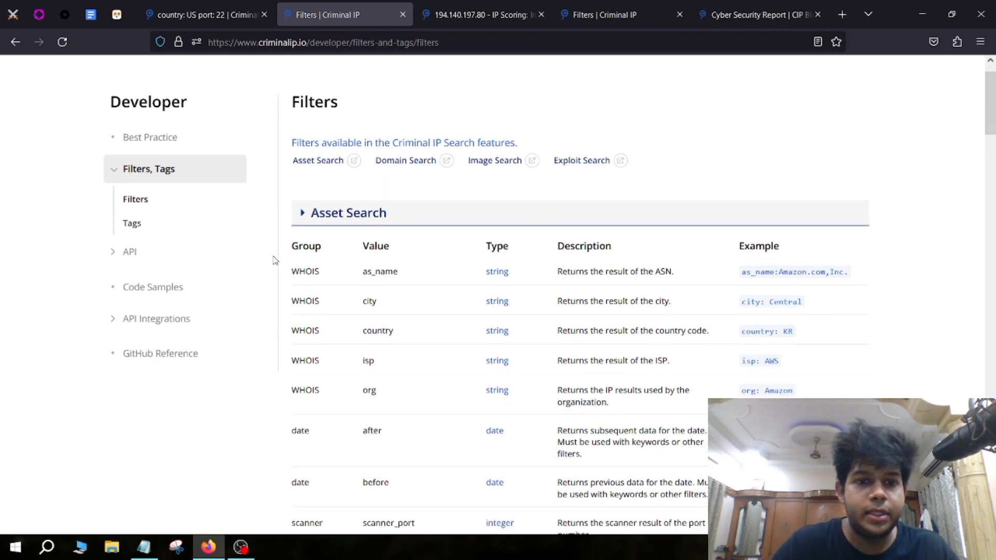
pyautogui.scroll(-1, 275, 260)
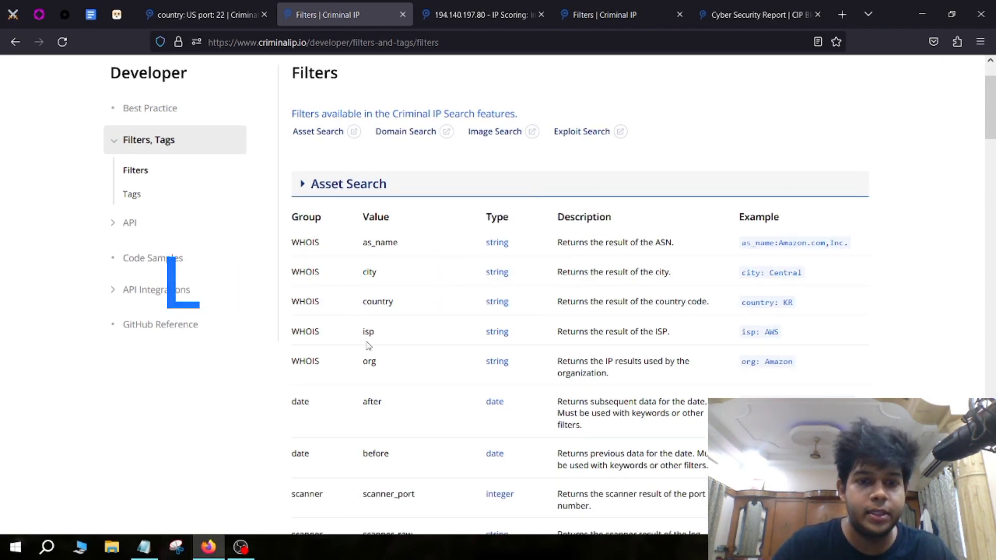
pyautogui.scroll(-2, 327, 218)
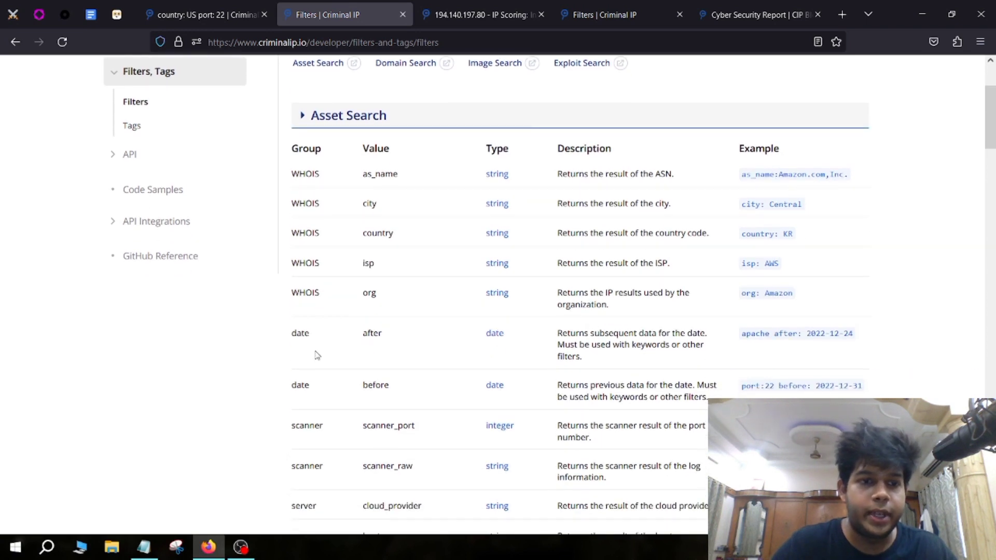
pyautogui.scroll(-2, 338, 347)
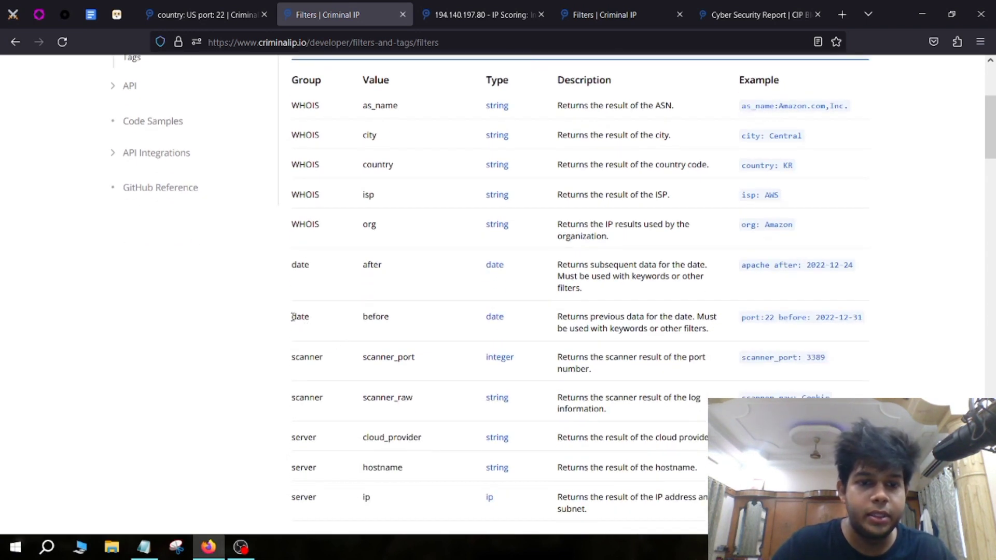
pyautogui.scroll(-4, 320, 348)
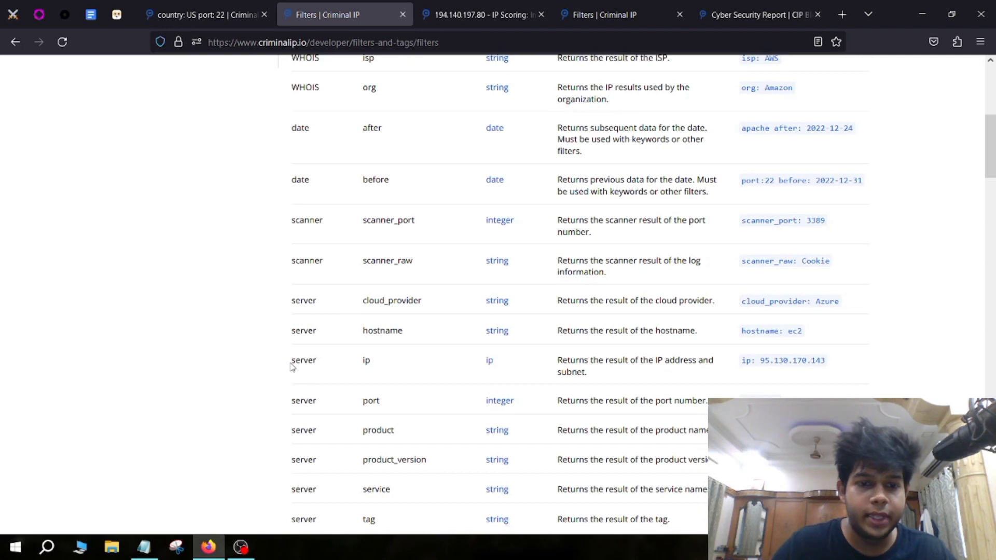
pyautogui.moveTo(292, 367); pyautogui.dragTo(325, 369)
pyautogui.click(325, 368)
pyautogui.scroll(-20, 325, 369)
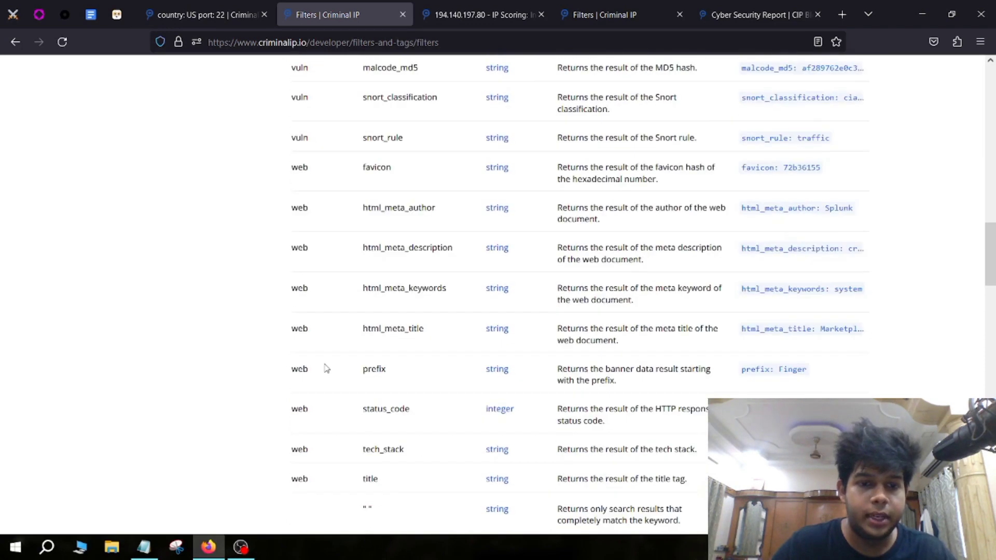
pyautogui.scroll(6, 316, 337)
pyautogui.moveTo(294, 314); pyautogui.dragTo(340, 318)
pyautogui.scroll(-8, 341, 324)
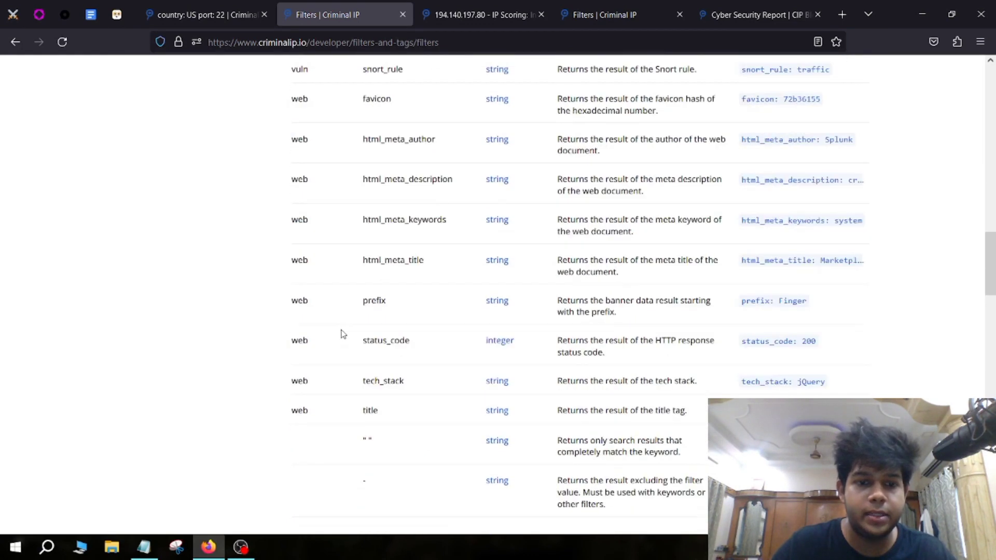
pyautogui.scroll(-10, 340, 334)
pyautogui.scroll(1, 341, 334)
pyautogui.scroll(-6, 337, 331)
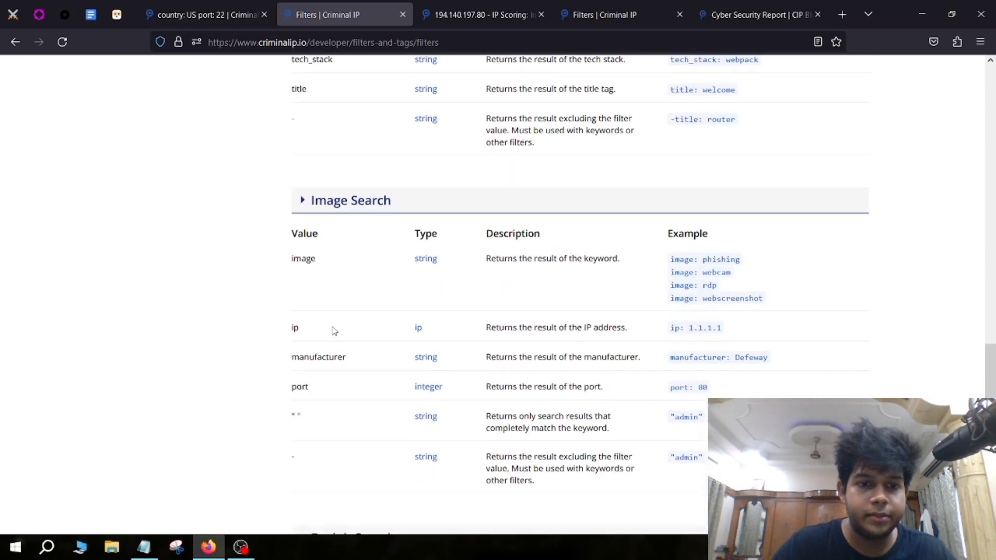
pyautogui.scroll(-1, 333, 330)
pyautogui.moveTo(301, 289)
pyautogui.mouseDown()
pyautogui.moveTo(282, 289)
pyautogui.moveTo(304, 292)
pyautogui.moveTo(292, 289)
pyautogui.mouseUp()
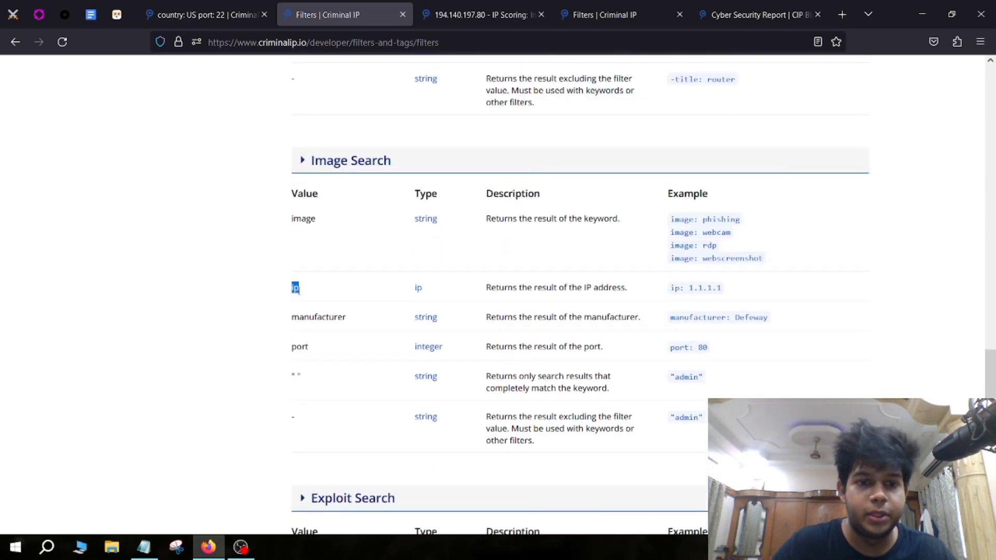
pyautogui.moveTo(318, 340); pyautogui.dragTo(284, 351)
pyautogui.click(288, 351)
pyautogui.scroll(-4, 253, 341)
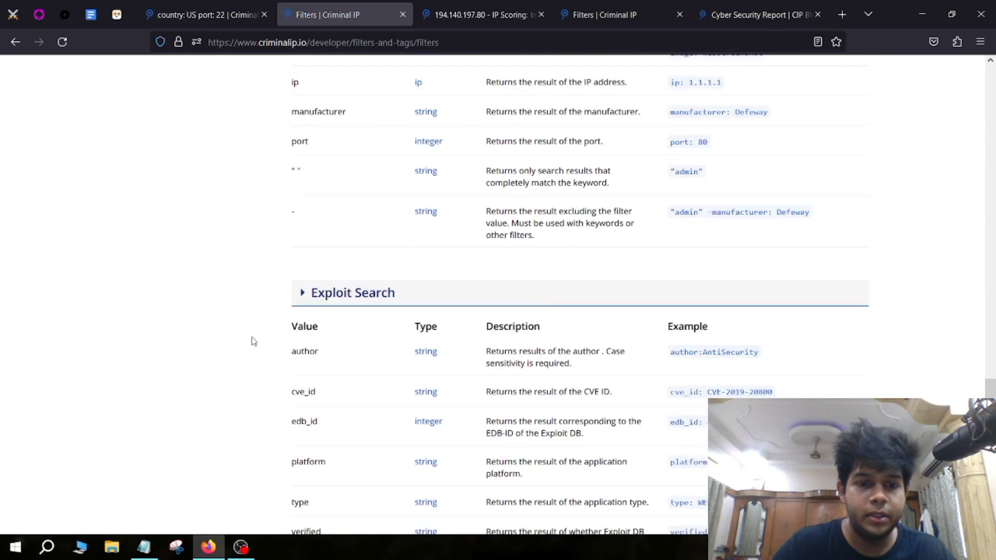
pyautogui.scroll(-3, 285, 337)
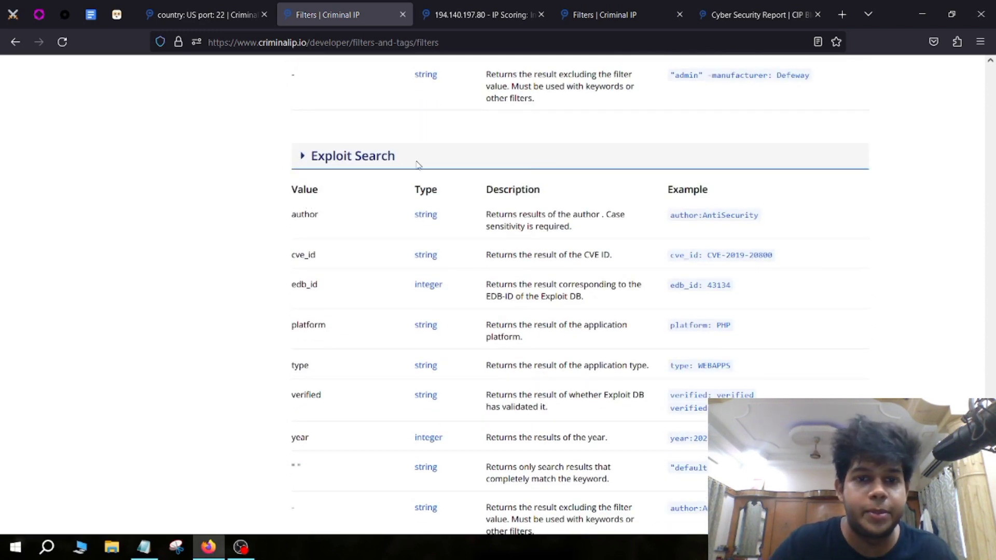
pyautogui.moveTo(417, 163); pyautogui.dragTo(311, 162)
pyautogui.scroll(3, 371, 255)
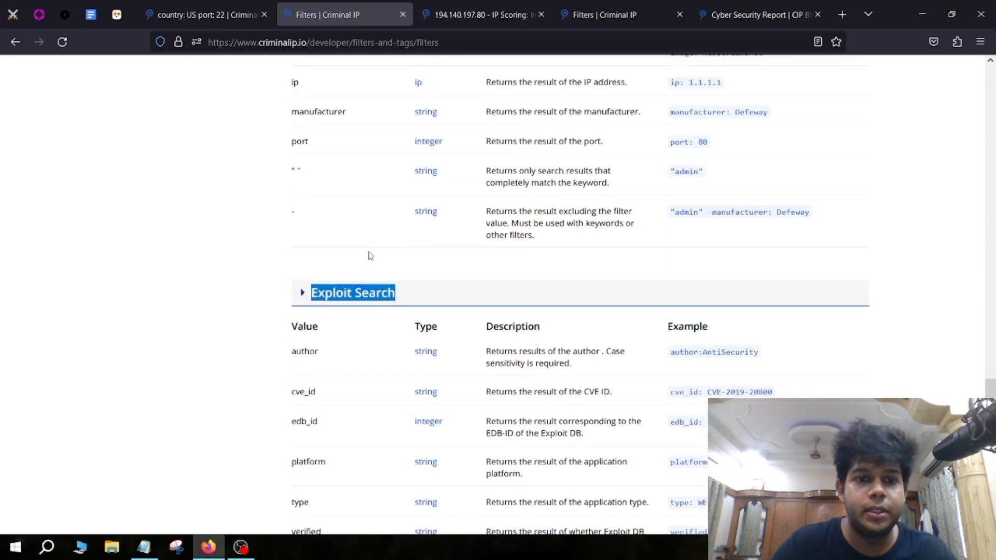
pyautogui.click(402, 302)
pyautogui.scroll(6, 404, 290)
pyautogui.scroll(-3, 400, 280)
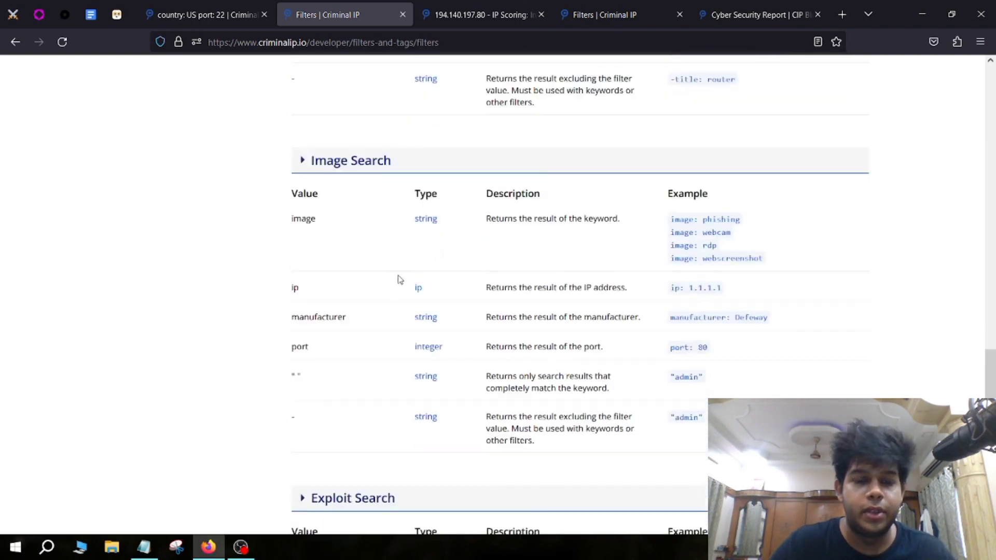
pyautogui.scroll(-3, 400, 280)
pyautogui.scroll(3, 195, 89)
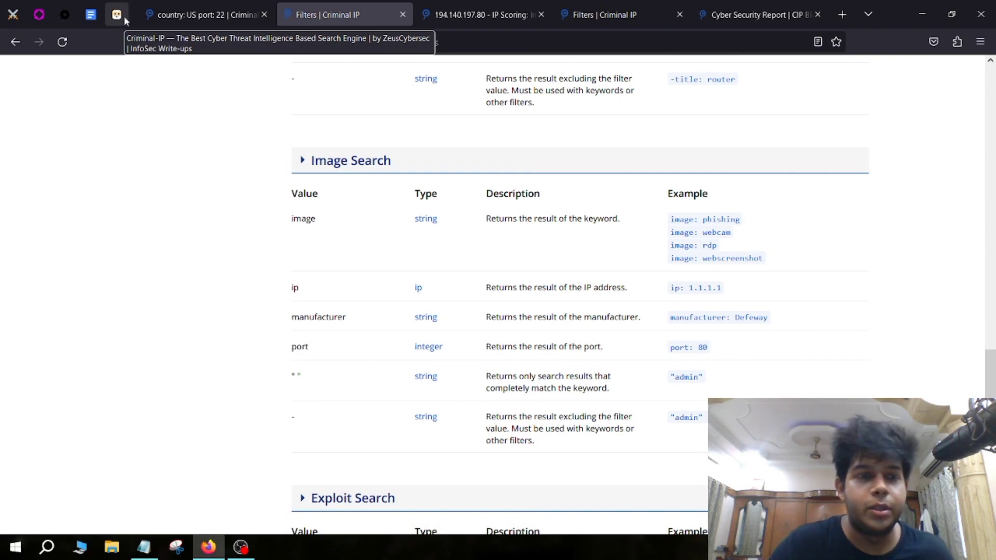
# Read the Medium InfoSec Write-ups Criminal-IP article through Filters & Tags to the 27.142.60.190 example
pyautogui.click(124, 18)
pyautogui.scroll(10, 361, 262)
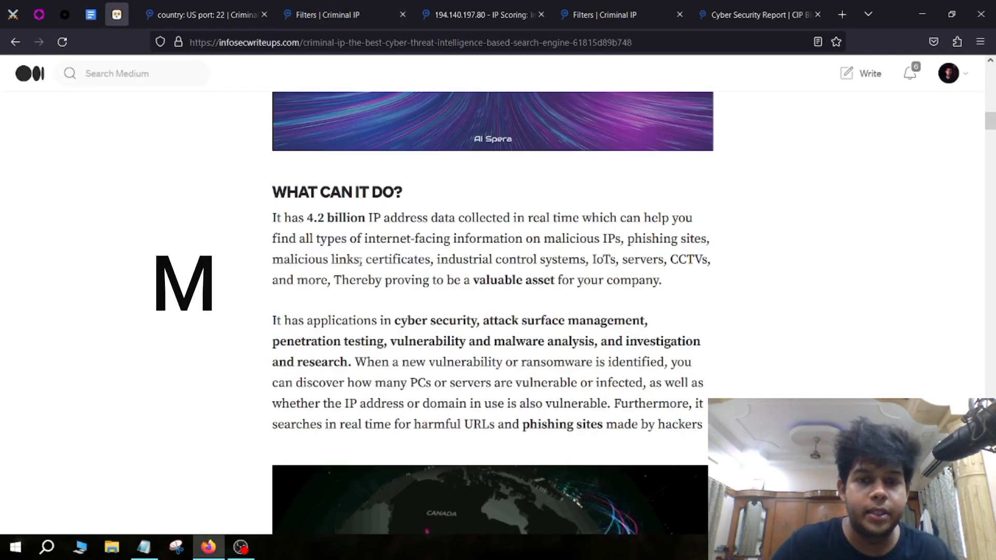
pyautogui.scroll(15, 361, 262)
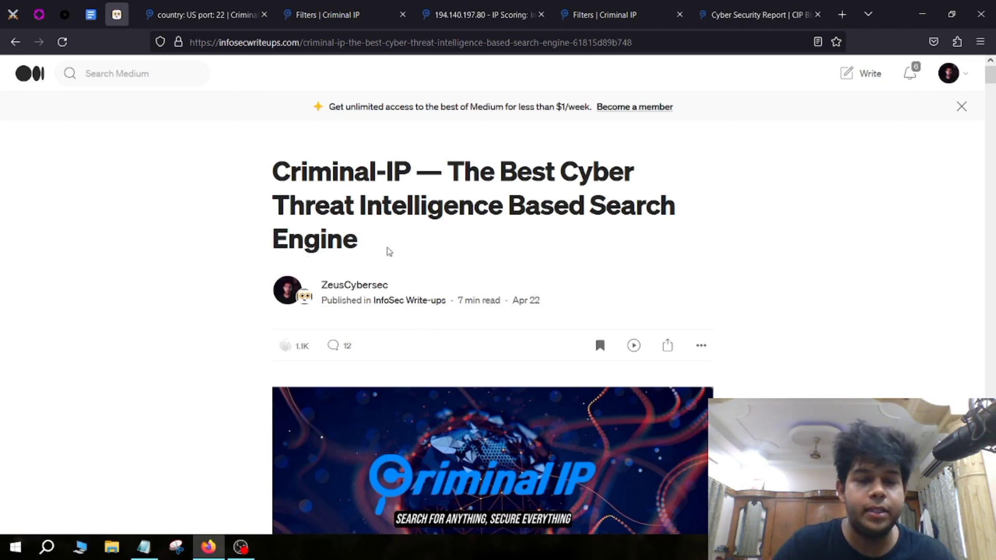
pyautogui.scroll(-15, 399, 308)
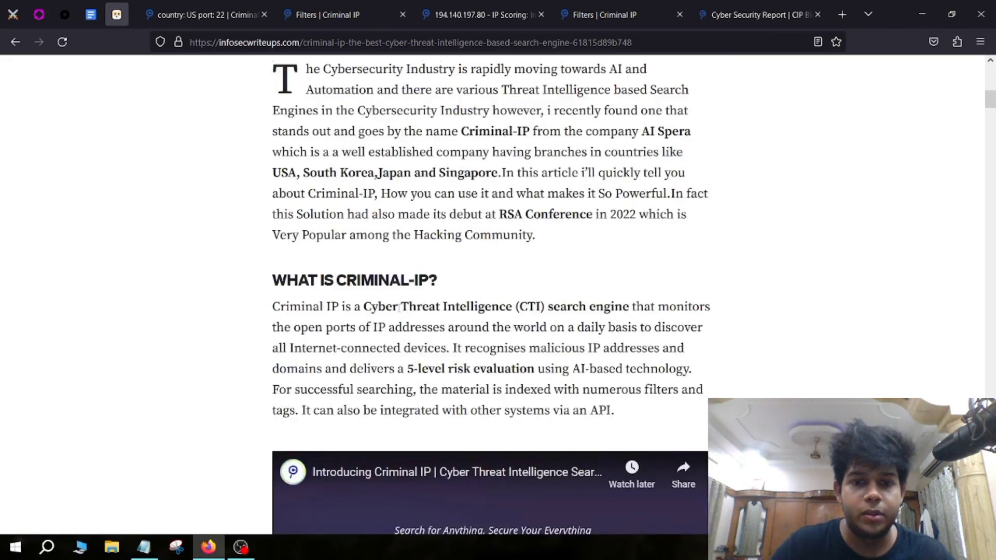
pyautogui.scroll(-15, 398, 308)
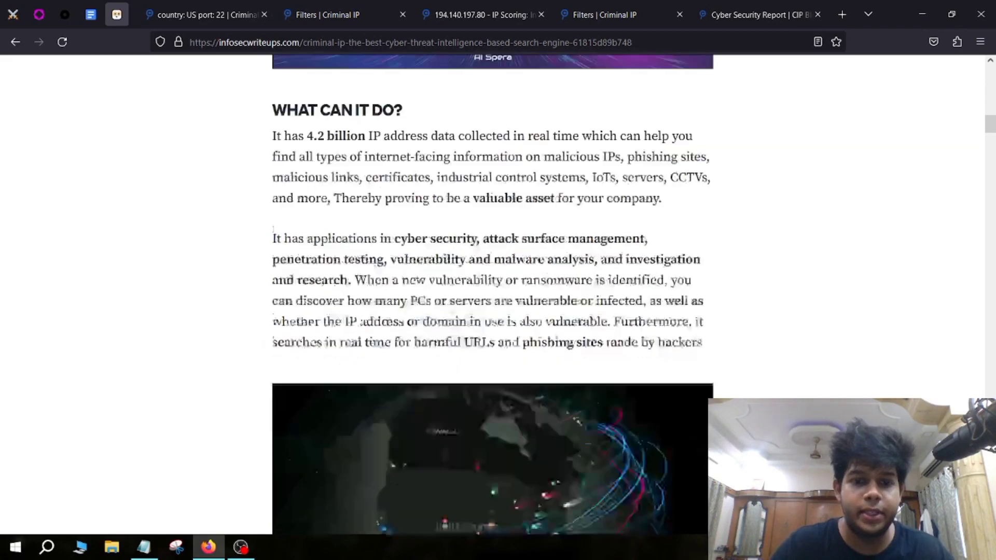
pyautogui.scroll(-10, 403, 313)
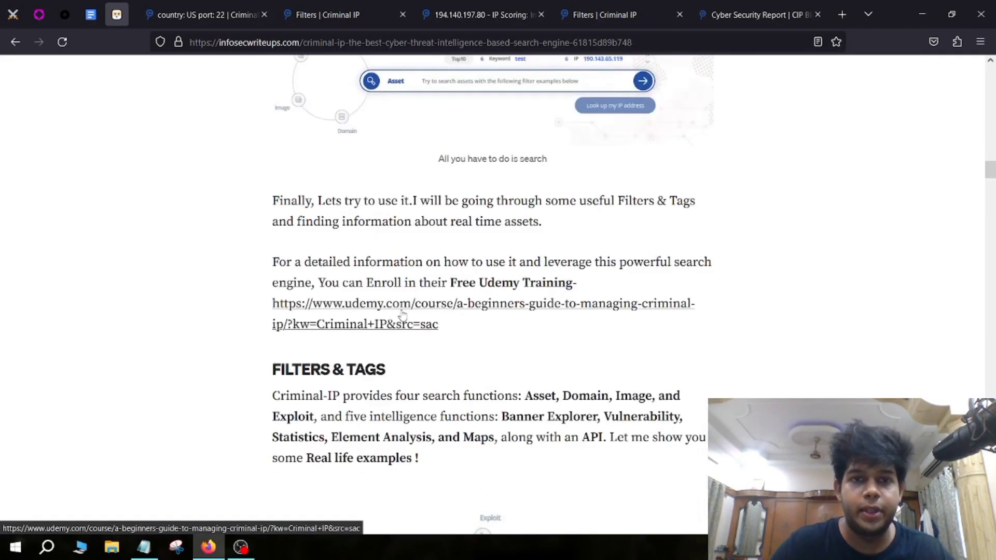
pyautogui.scroll(-4, 403, 314)
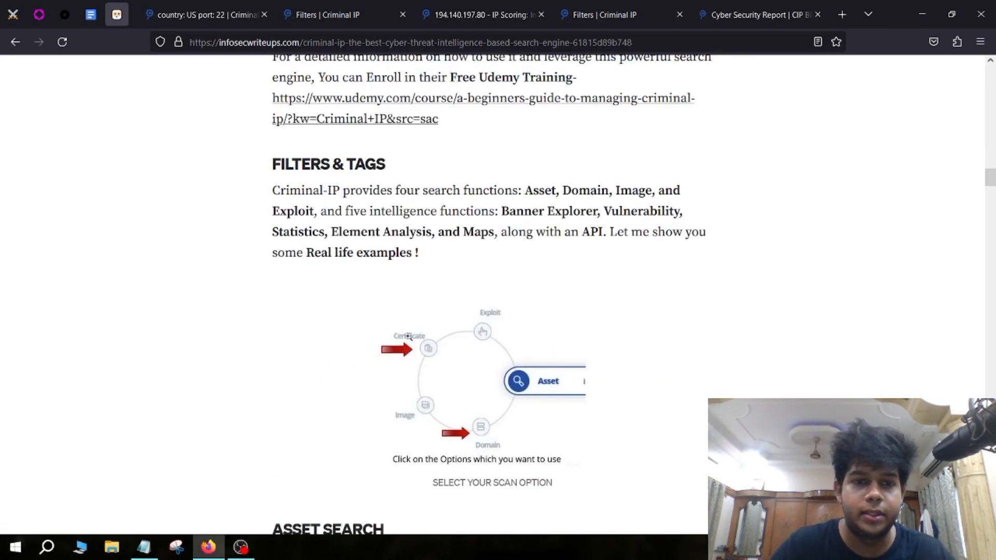
pyautogui.scroll(-3, 408, 336)
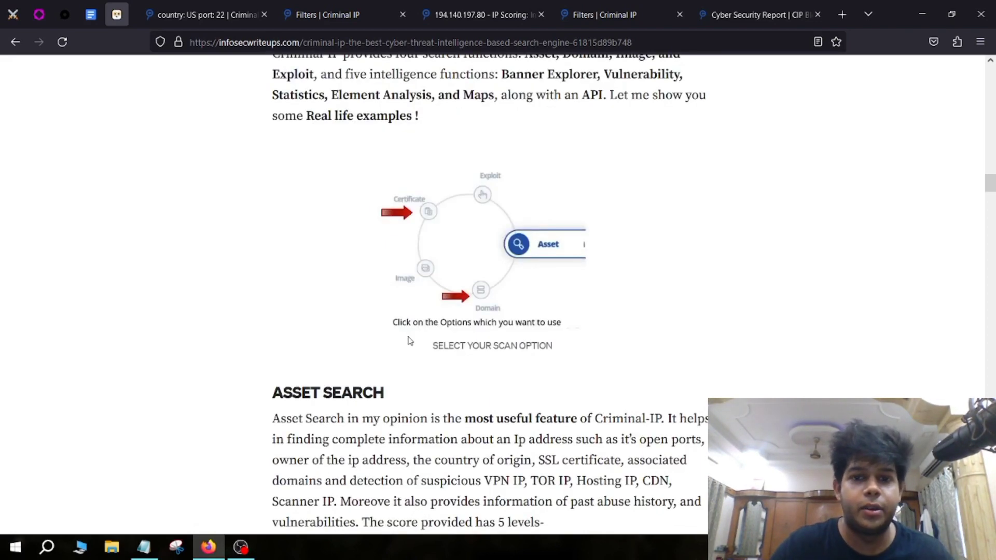
pyautogui.scroll(-7, 401, 341)
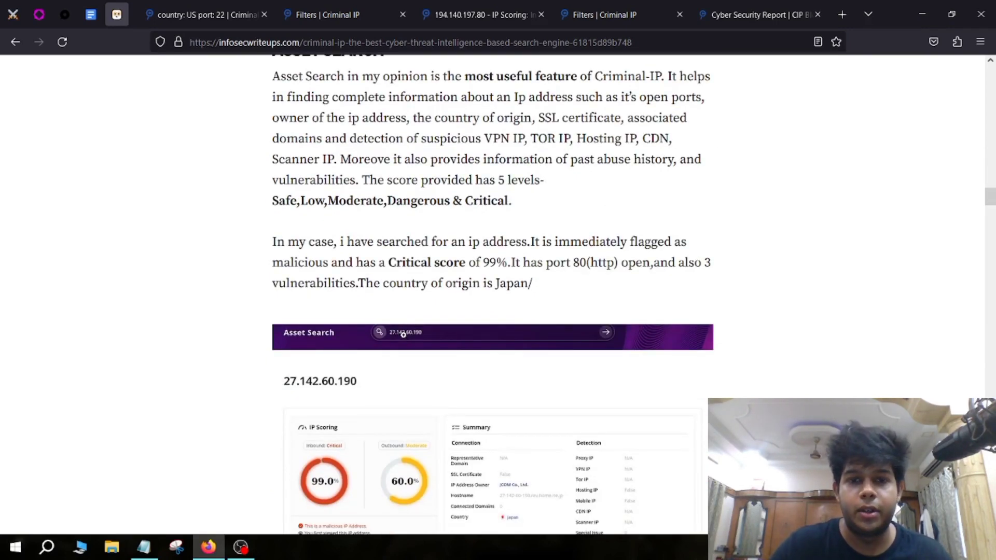
pyautogui.scroll(-7, 403, 334)
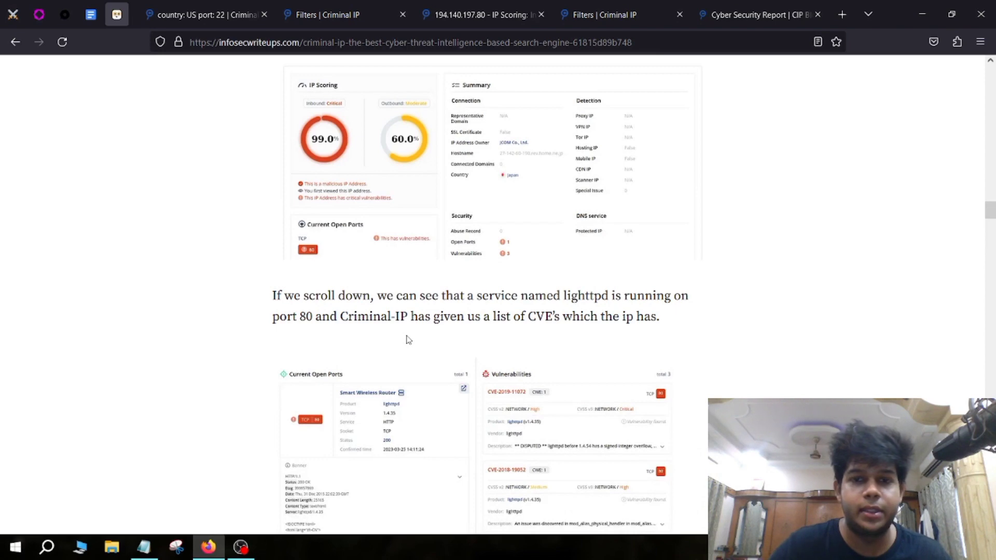
pyautogui.scroll(-7, 408, 339)
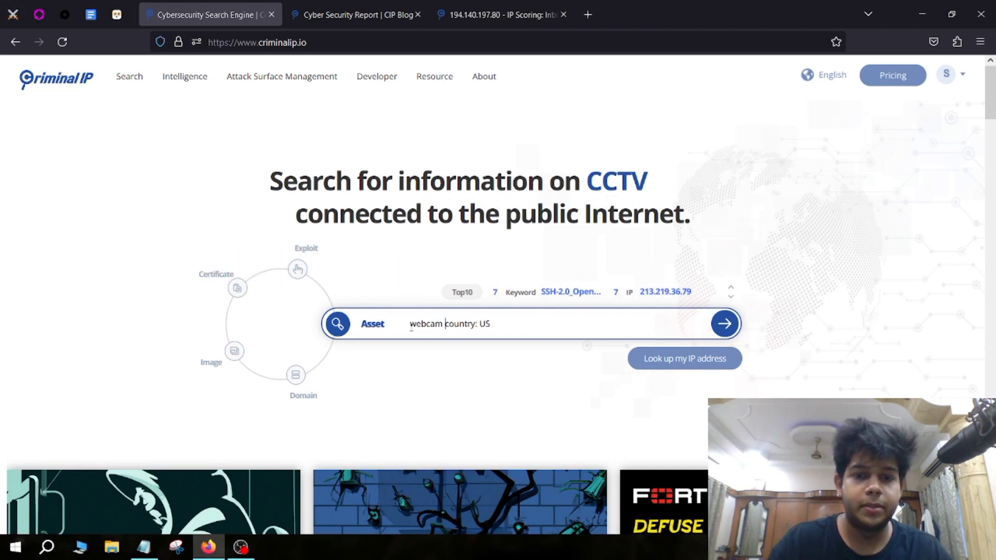
# Clear the existing query from the Asset search box
pyautogui.moveTo(410, 325); pyautogui.dragTo(444, 324)
pyautogui.click(698, 361)
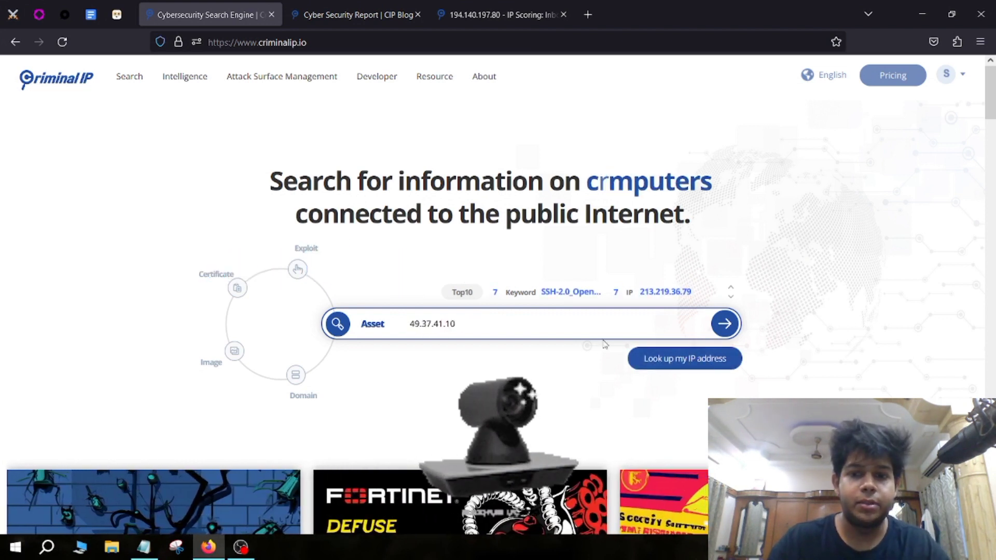
pyautogui.hotkey('ctrl', 'a')
pyautogui.press('BackSpace')
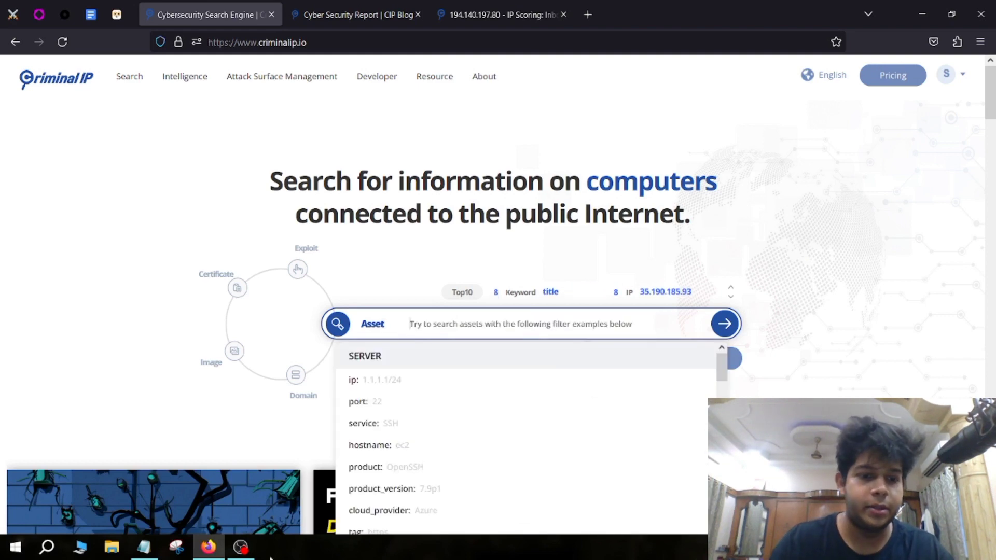
# Search assets for 'webcam country: US', copied from the Notepad notes
pyautogui.click(143, 546)
pyautogui.rightClick(330, 288)
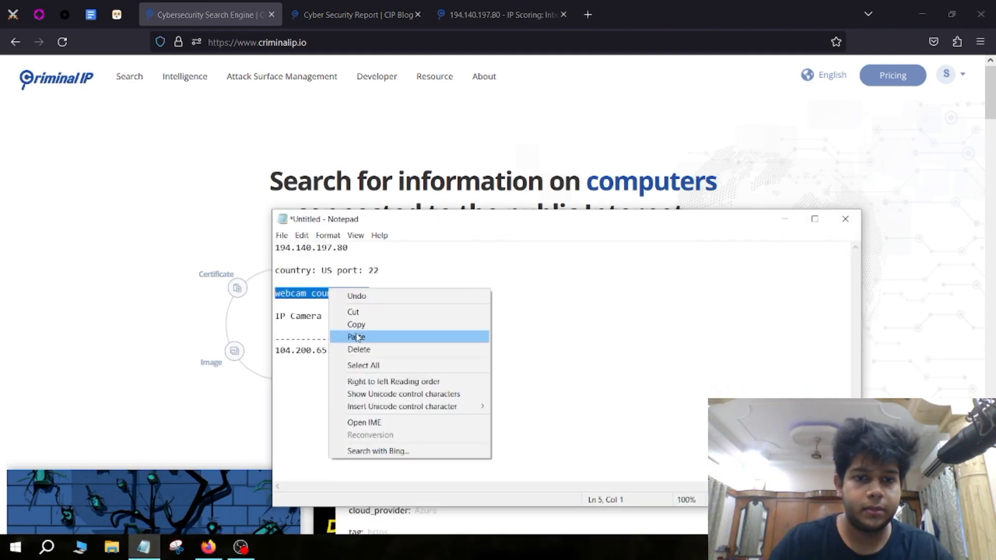
pyautogui.click(353, 323)
pyautogui.hotkey('alt', 'Tab')
pyautogui.hotkey('ctrl', 'v')
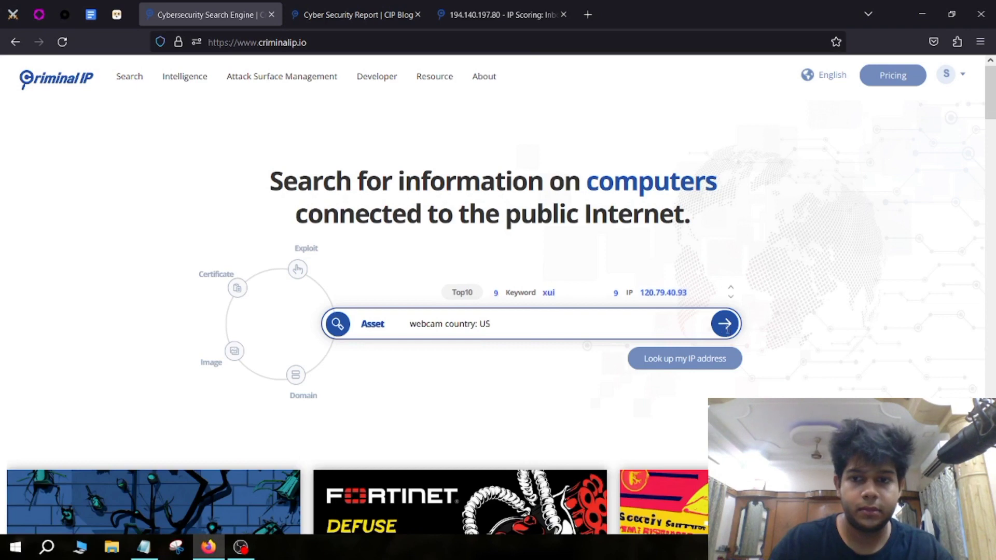
pyautogui.press('Return')
# Browse the 36,457 US webcam results, then return to the Criminal IP homepage
pyautogui.scroll(-3, 158, 301)
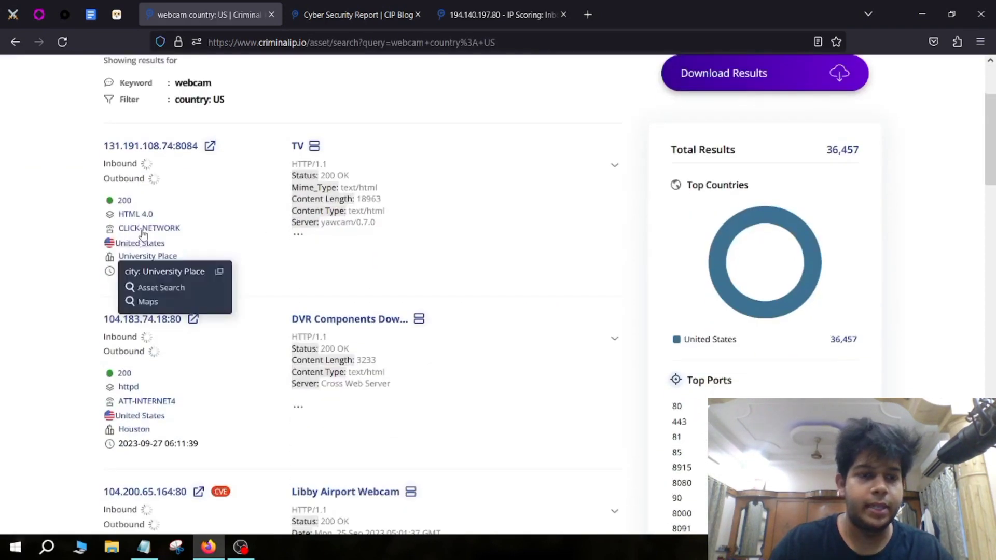
pyautogui.scroll(-3, 211, 325)
pyautogui.scroll(-2, 212, 325)
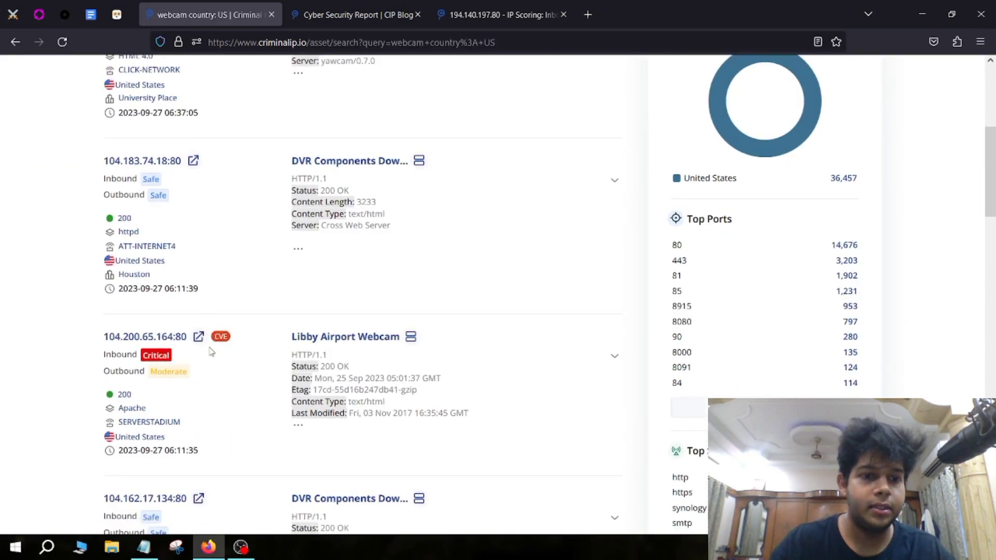
pyautogui.click(148, 294)
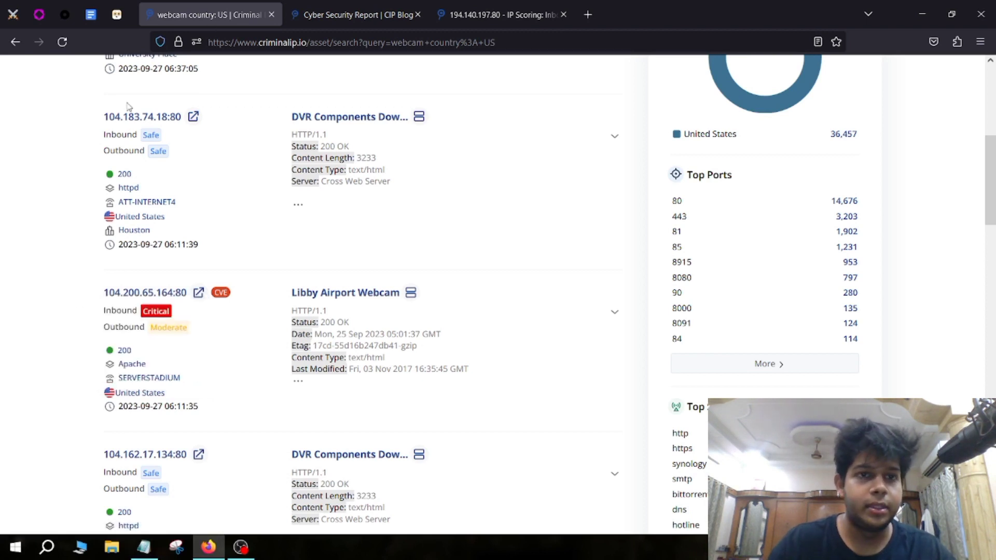
pyautogui.click(16, 41)
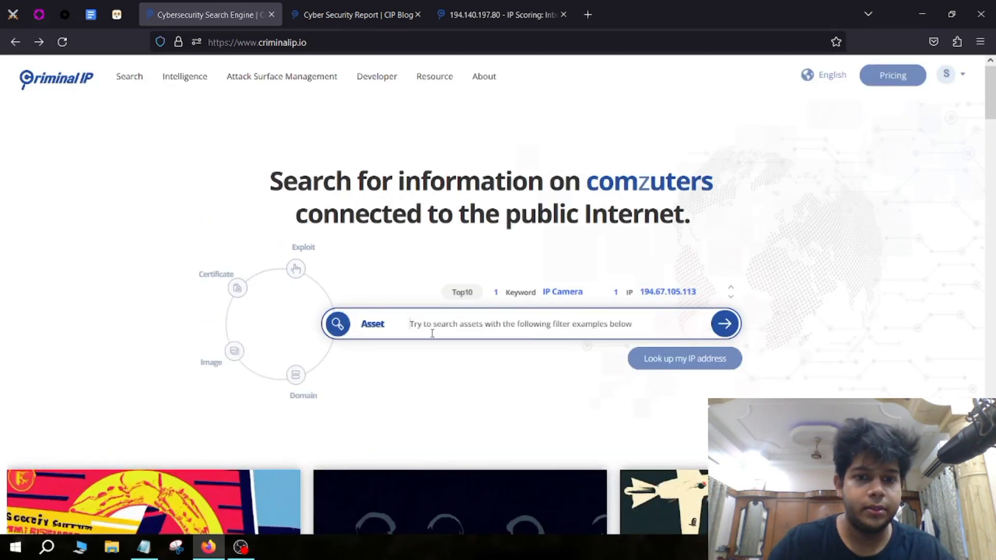
# Run an asset search for 'ipcameras' and scroll through its 5 results
pyautogui.write('ipcame')
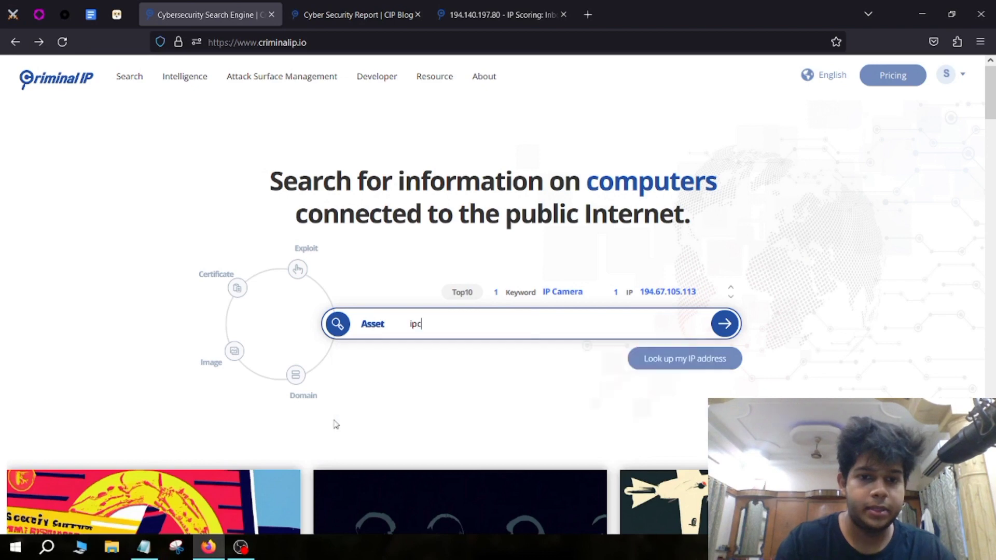
pyautogui.write('ras')
pyautogui.press('Return')
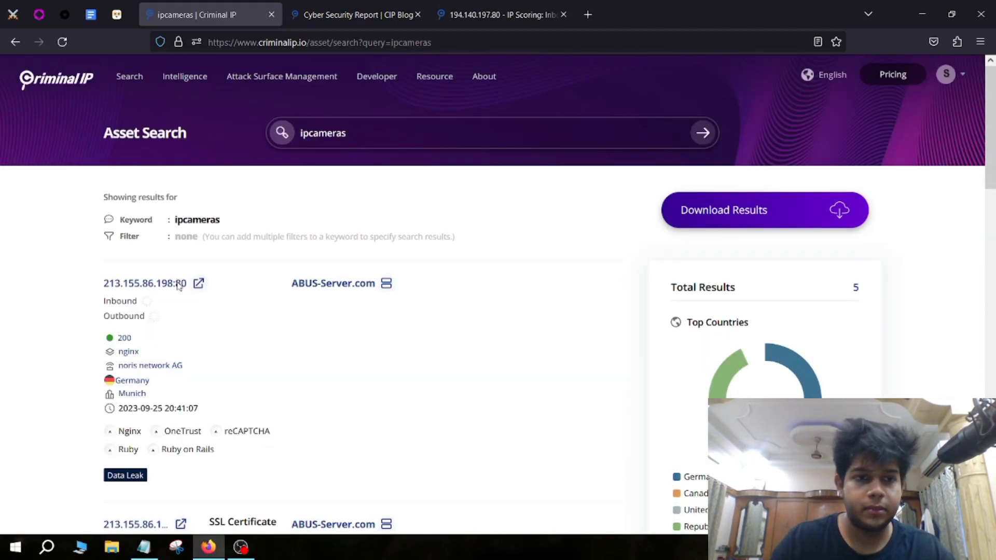
pyautogui.scroll(-4, 161, 301)
pyautogui.scroll(-8, 164, 311)
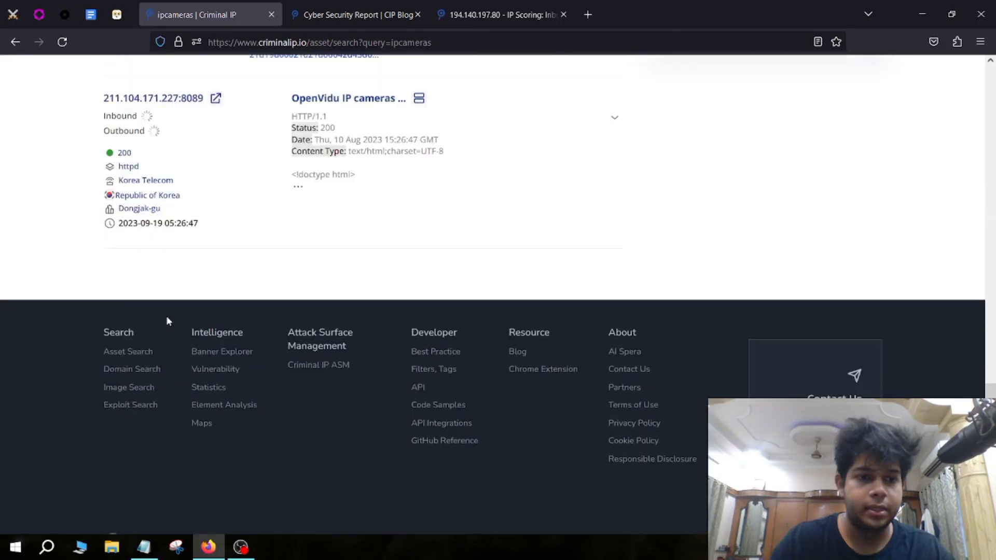
pyautogui.scroll(15, 167, 318)
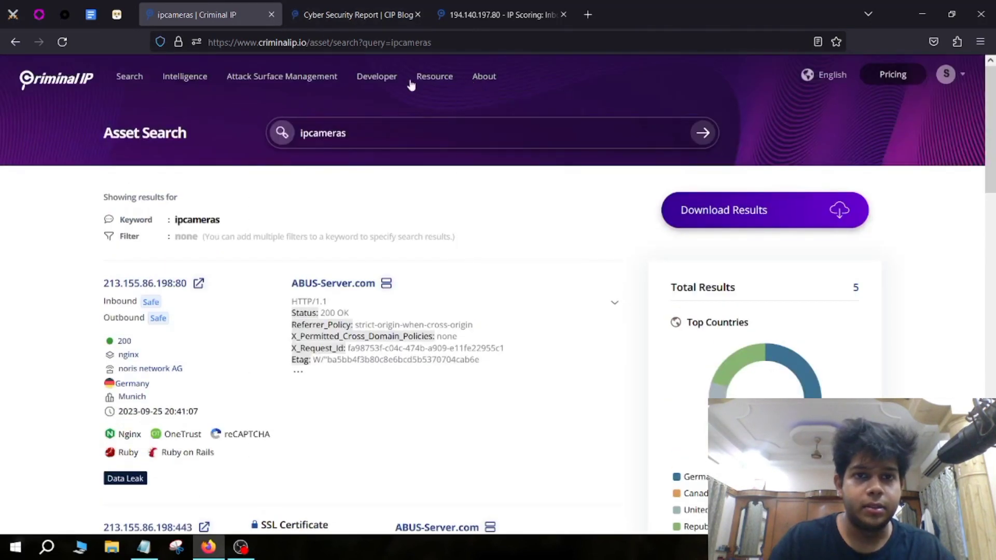
# Open the CIP Blog in a new tab and browse its Cybersecurity Report posts
pyautogui.moveTo(440, 78)
pyautogui.click(431, 109)
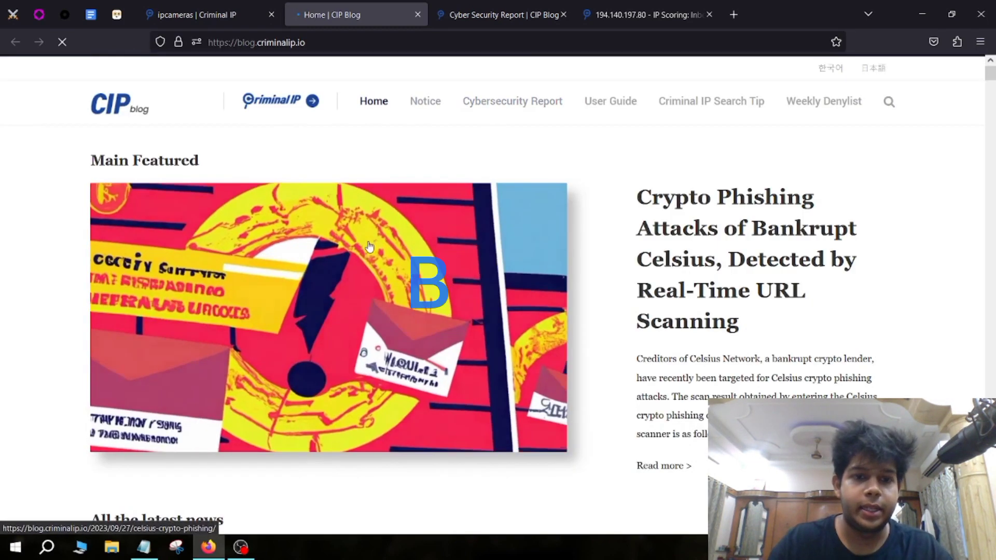
pyautogui.scroll(-4, 400, 278)
pyautogui.scroll(4, 363, 275)
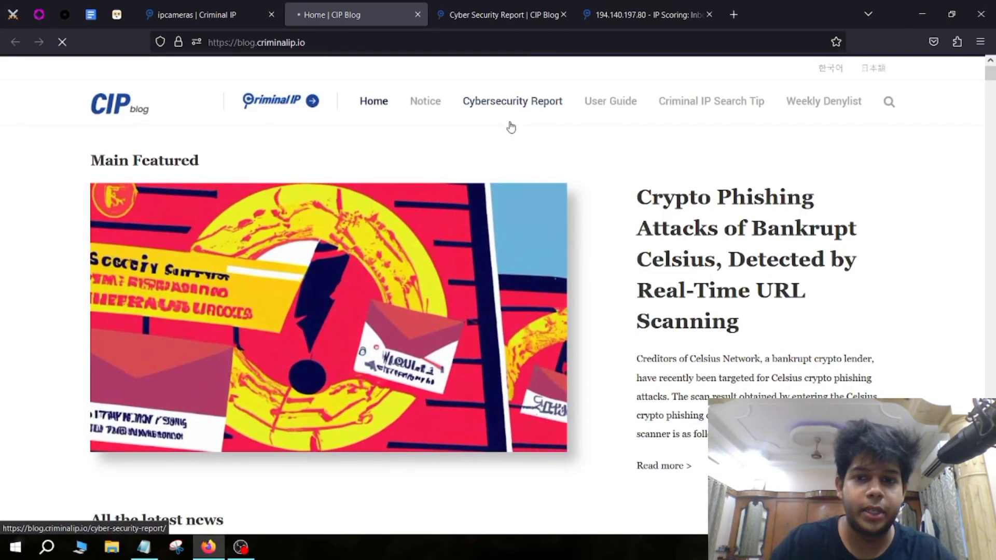
pyautogui.click(532, 101)
pyautogui.scroll(-3, 491, 170)
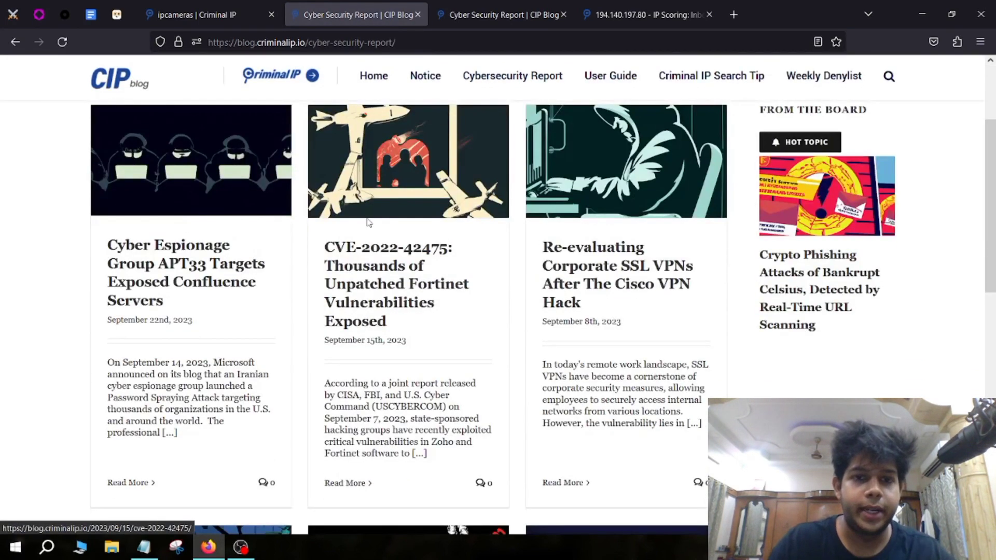
pyautogui.scroll(3, 332, 246)
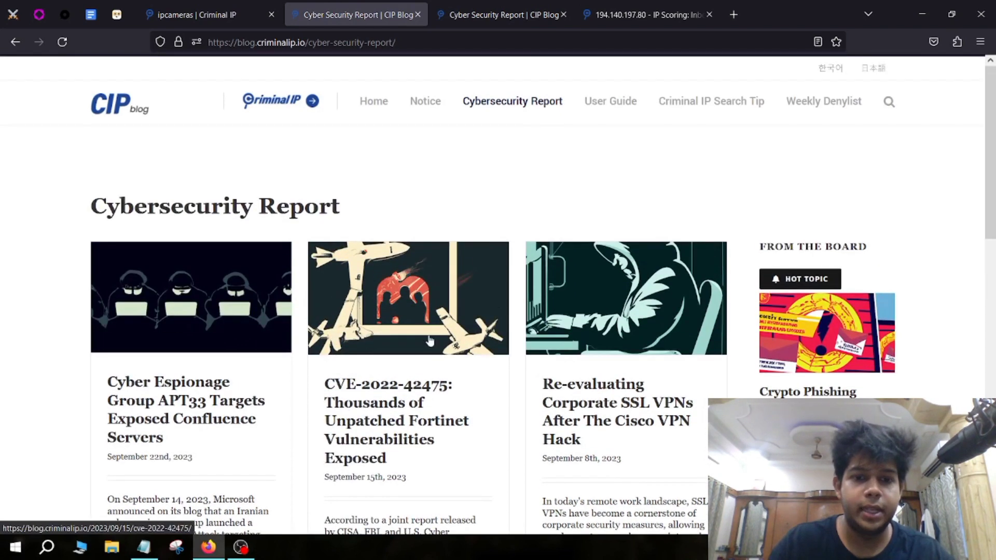
pyautogui.scroll(-1, 474, 339)
pyautogui.scroll(1, 687, 198)
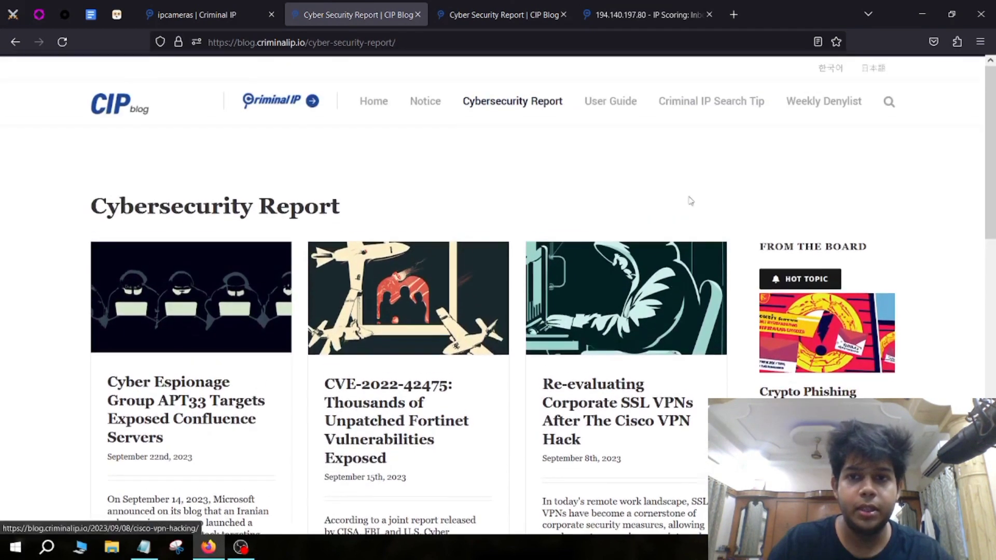
# Browse the Criminal IP Search Tip posts, then the Weekly Denylist posts
pyautogui.click(714, 111)
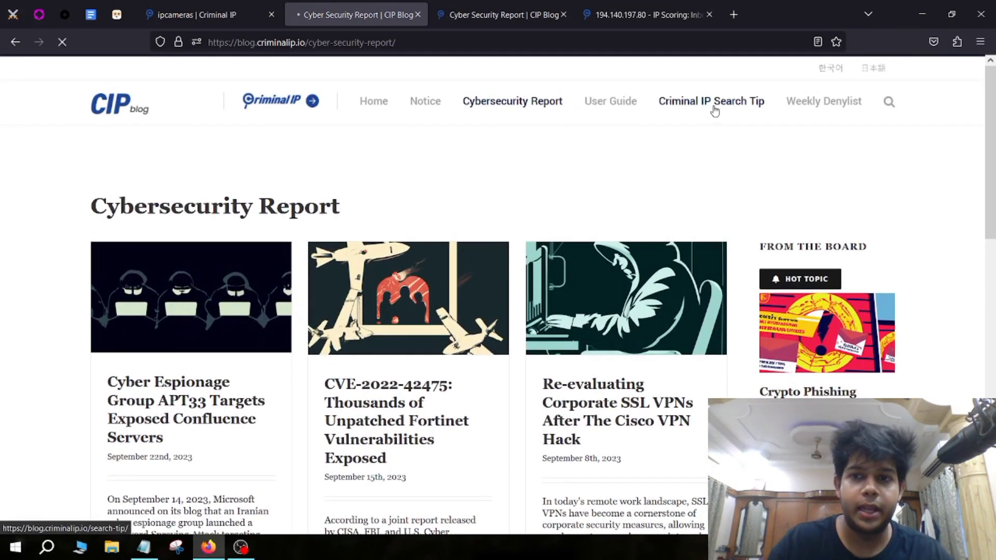
pyautogui.scroll(-7, 474, 224)
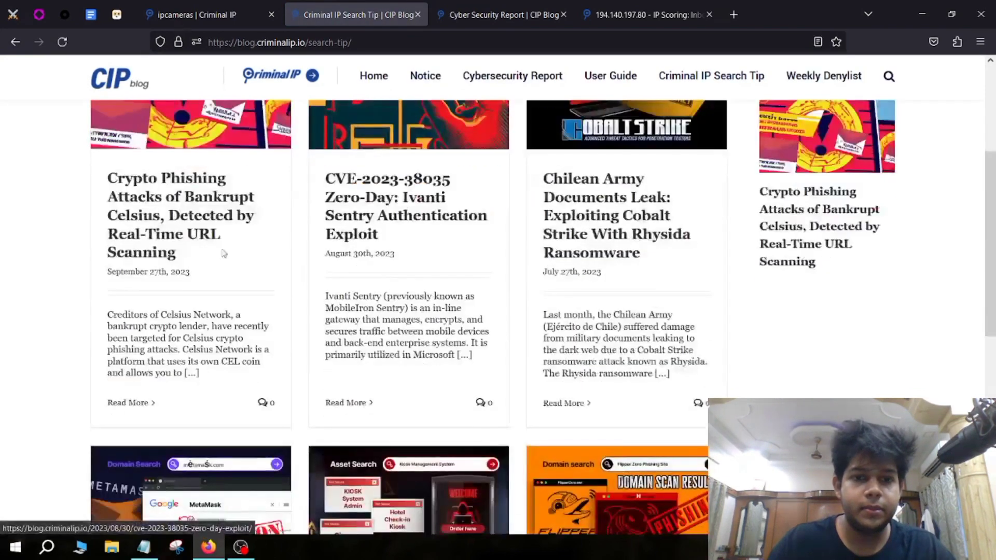
pyautogui.scroll(8, 478, 338)
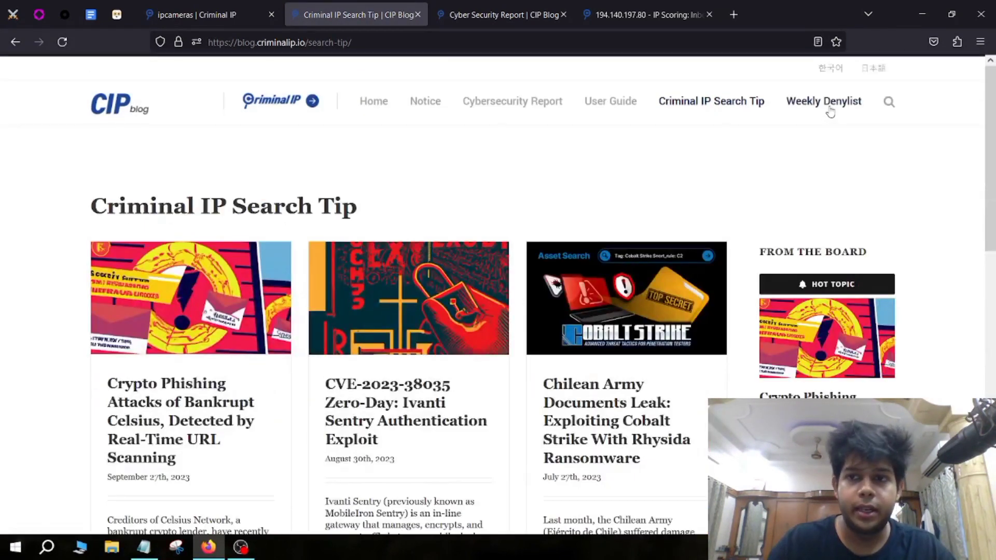
pyautogui.click(830, 110)
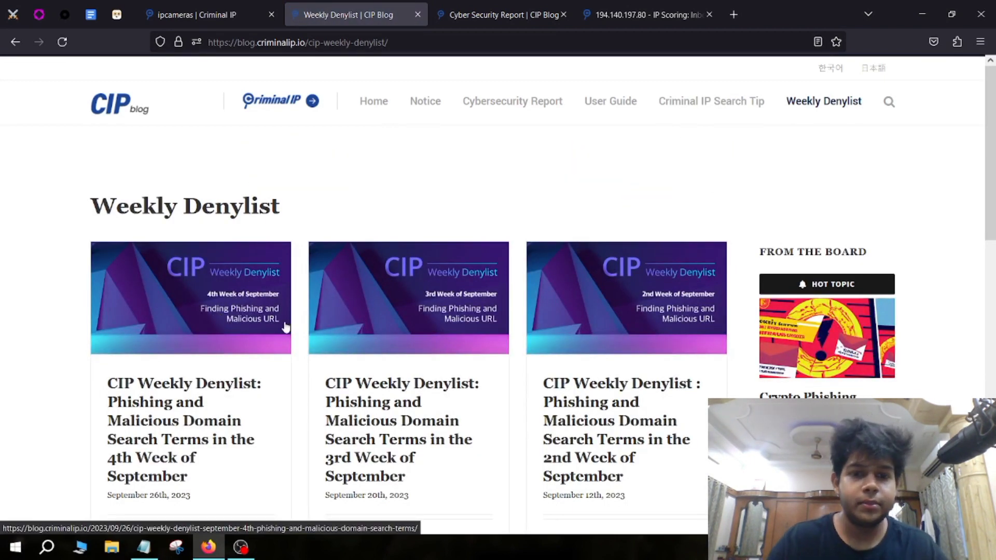
pyautogui.scroll(-5, 409, 324)
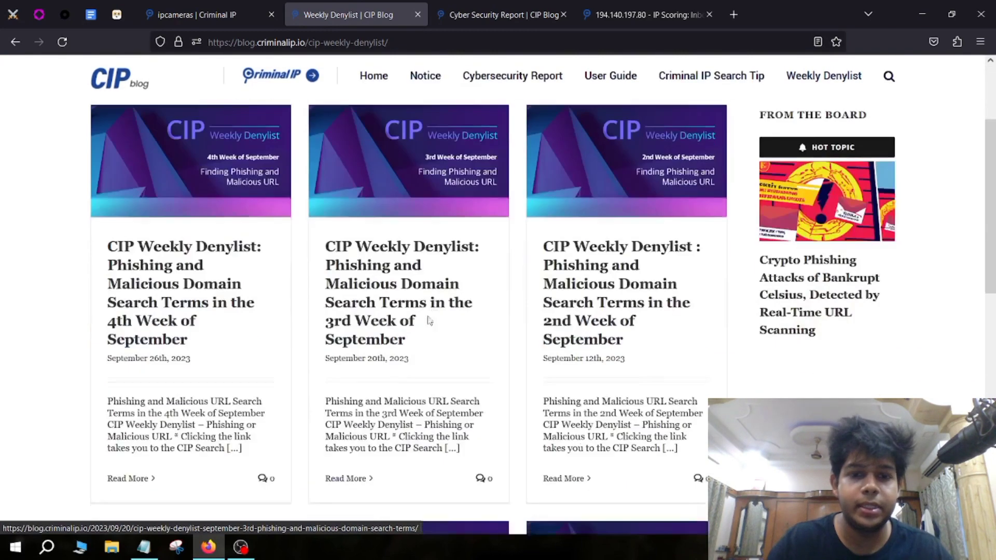
pyautogui.scroll(5, 414, 328)
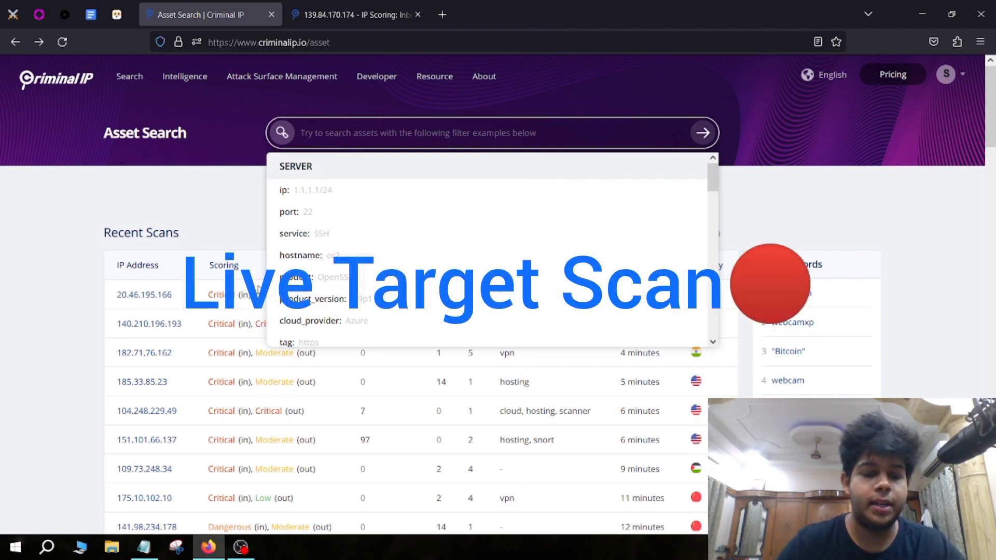
# Search assets for 140.210.196.193 to open its Critical-rated China VPN IP report
pyautogui.hotkey('ctrl', 'v')
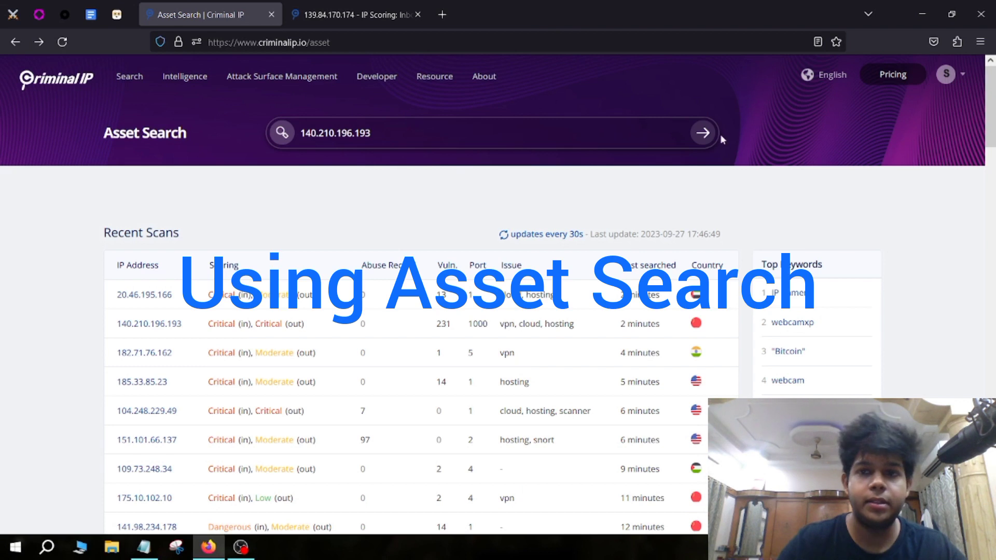
pyautogui.click(702, 132)
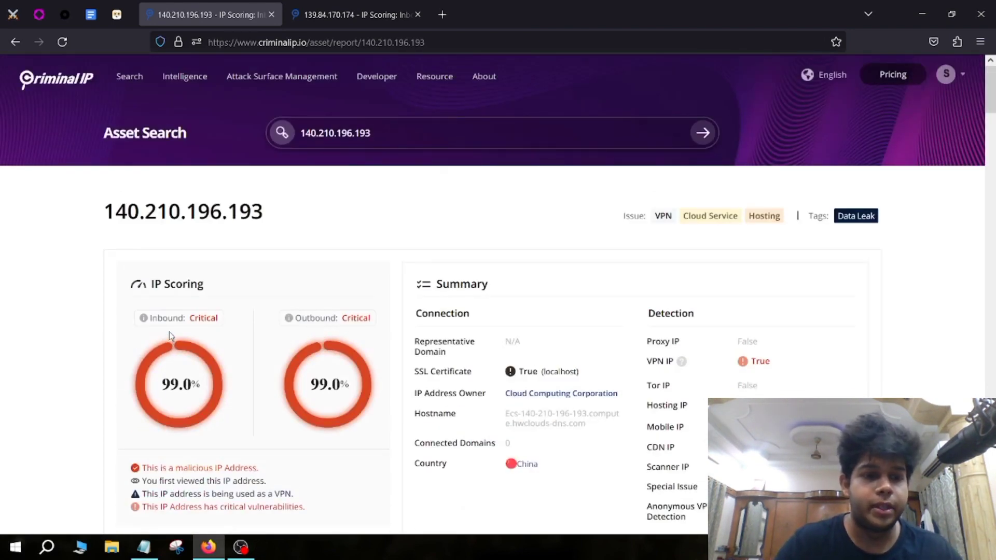
pyautogui.scroll(-1, 176, 363)
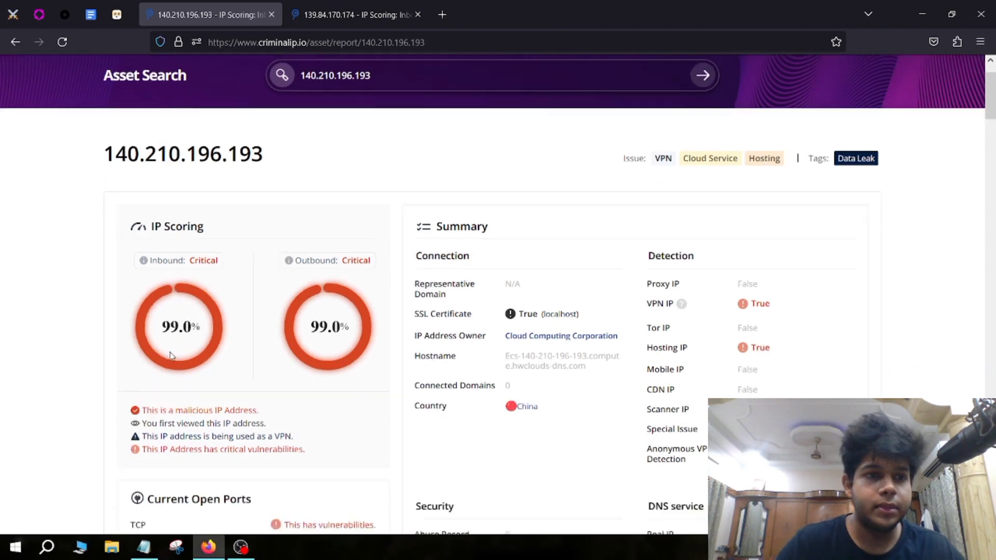
pyautogui.scroll(1, 179, 367)
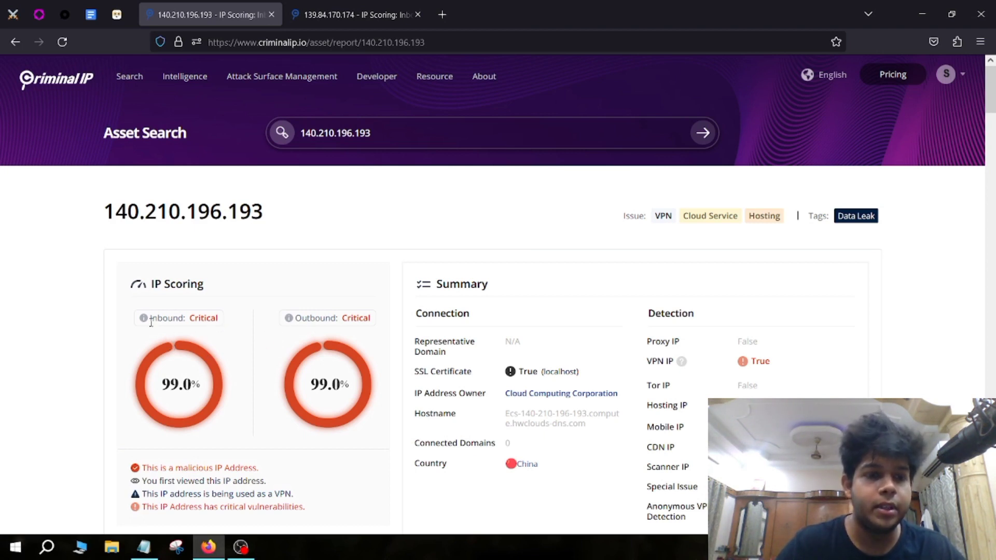
pyautogui.moveTo(147, 324)
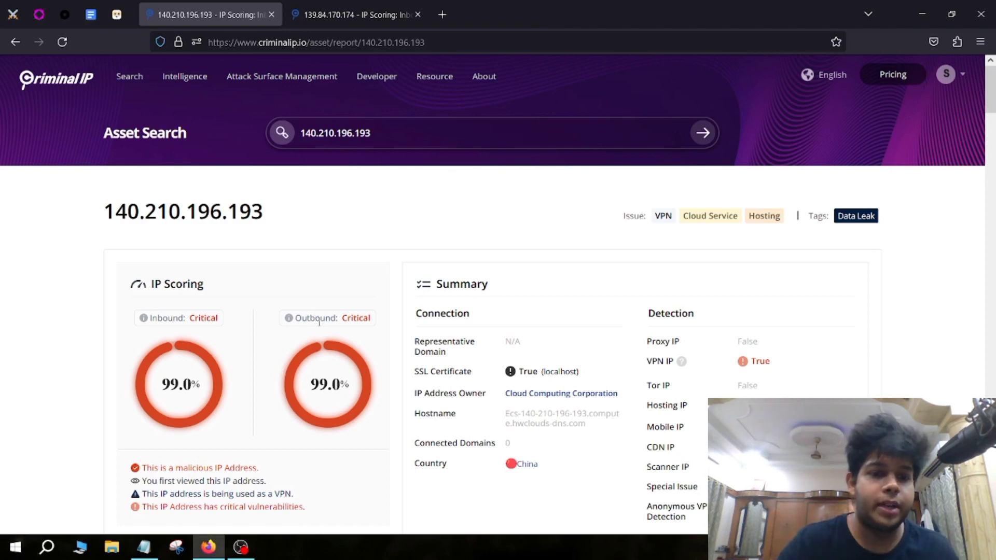
pyautogui.moveTo(295, 325)
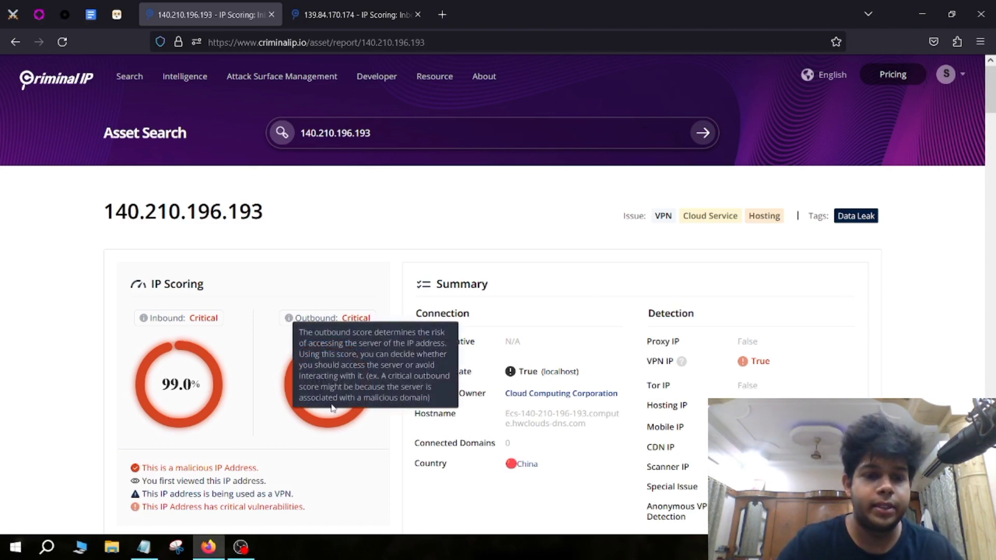
pyautogui.scroll(-3, 217, 263)
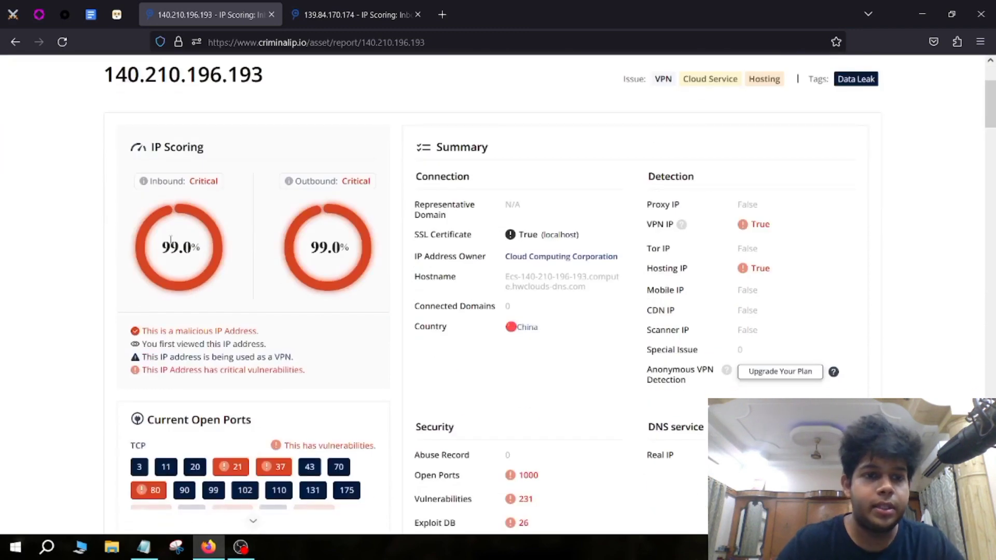
pyautogui.scroll(3, 181, 291)
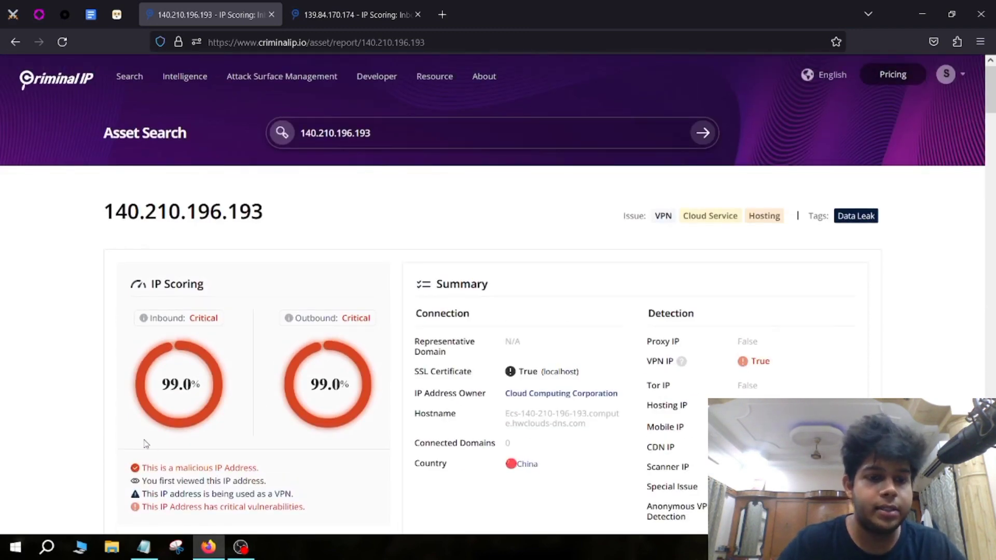
pyautogui.scroll(-1, 145, 443)
pyautogui.moveTo(145, 400); pyautogui.dragTo(262, 408)
pyautogui.click(262, 408)
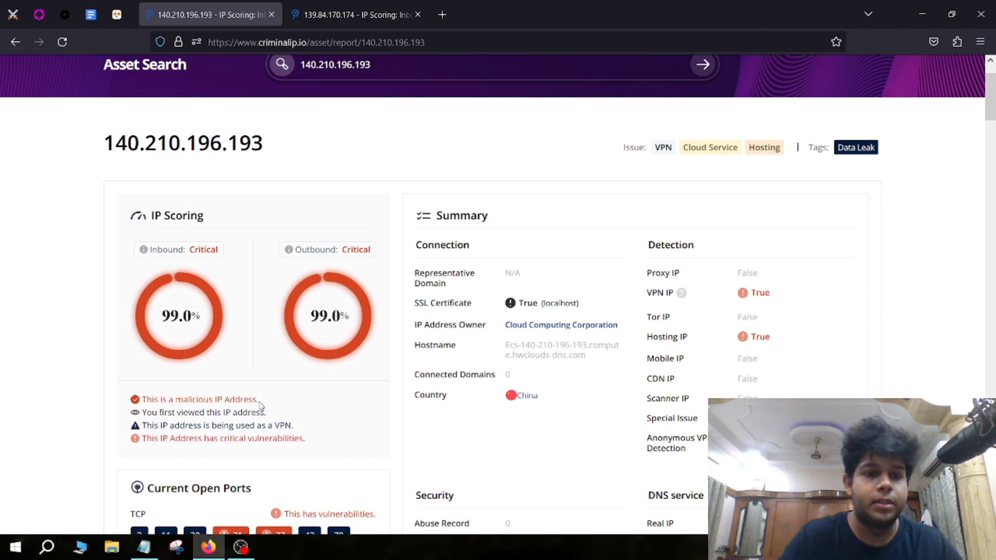
pyautogui.moveTo(259, 403); pyautogui.dragTo(271, 421)
pyautogui.click(262, 414)
pyautogui.click(271, 420)
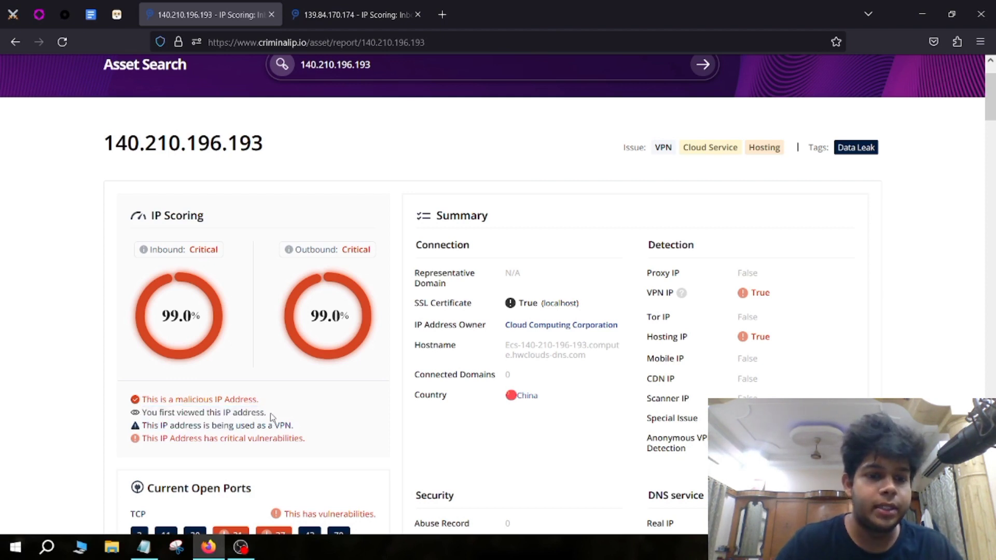
pyautogui.moveTo(269, 412); pyautogui.dragTo(142, 413)
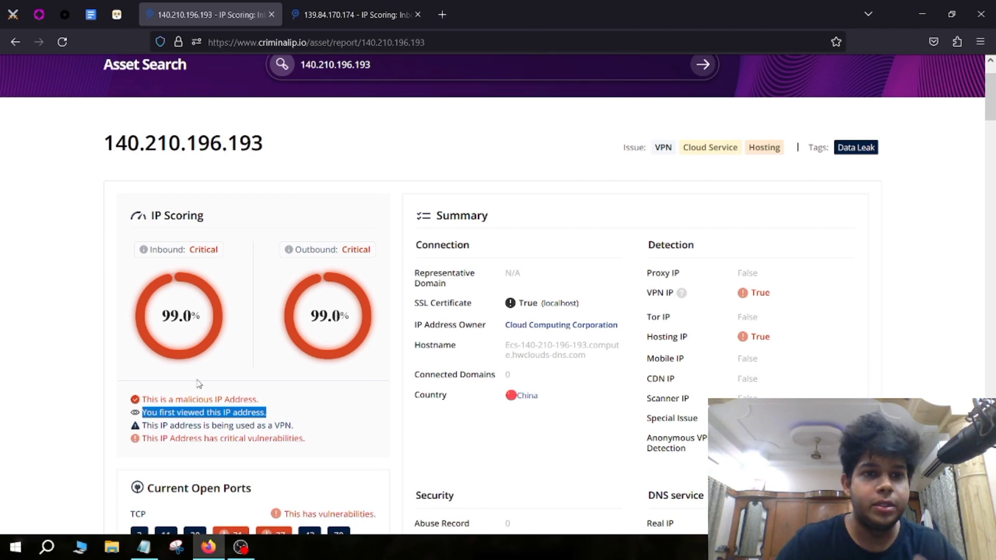
pyautogui.scroll(2, 199, 383)
pyautogui.scroll(-2, 219, 397)
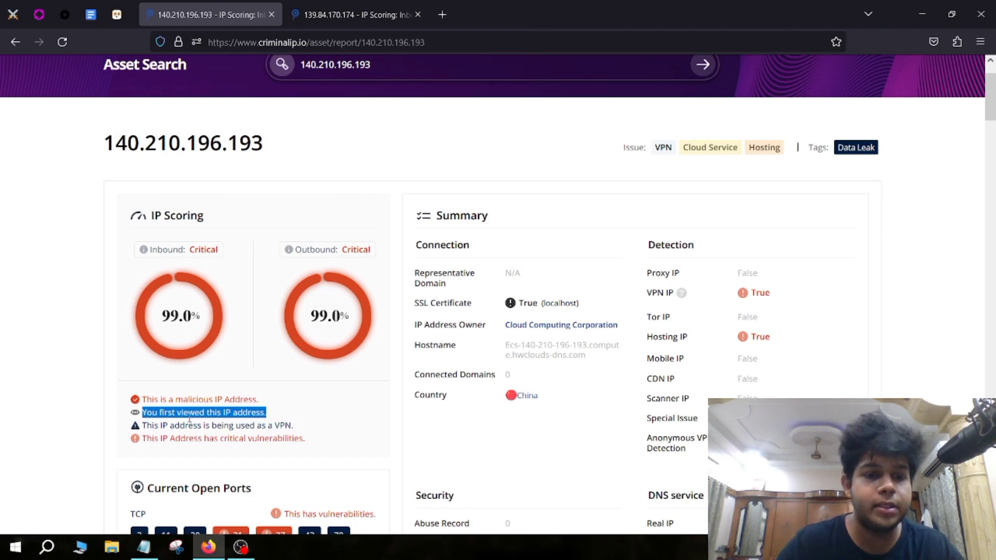
pyautogui.moveTo(144, 426); pyautogui.dragTo(304, 435)
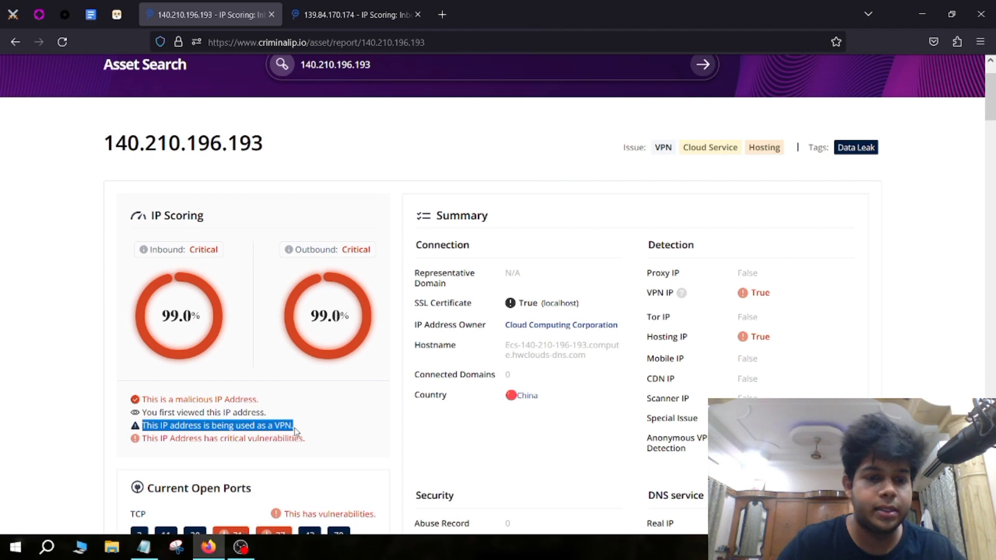
pyautogui.moveTo(306, 441); pyautogui.dragTo(217, 442)
pyautogui.click(225, 445)
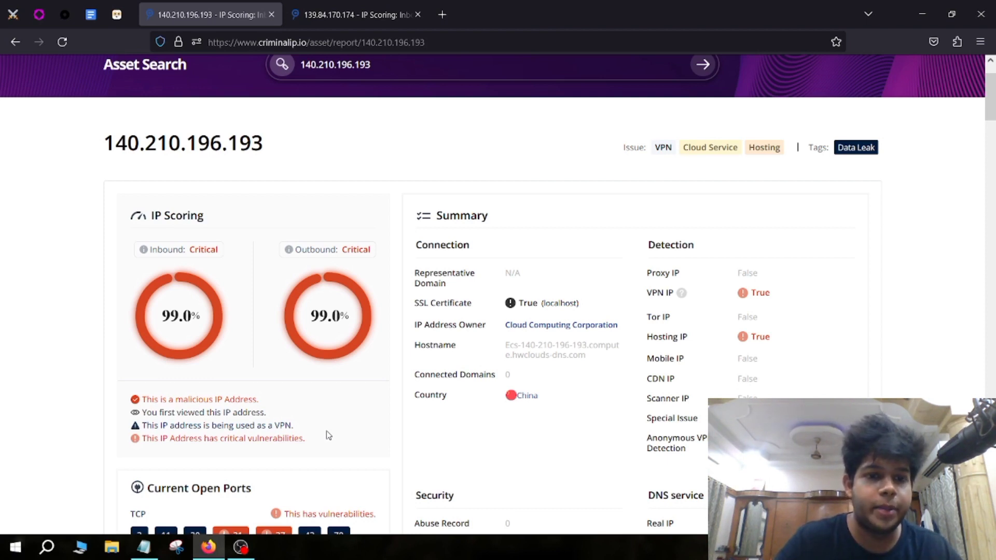
pyautogui.moveTo(322, 438); pyautogui.dragTo(139, 439)
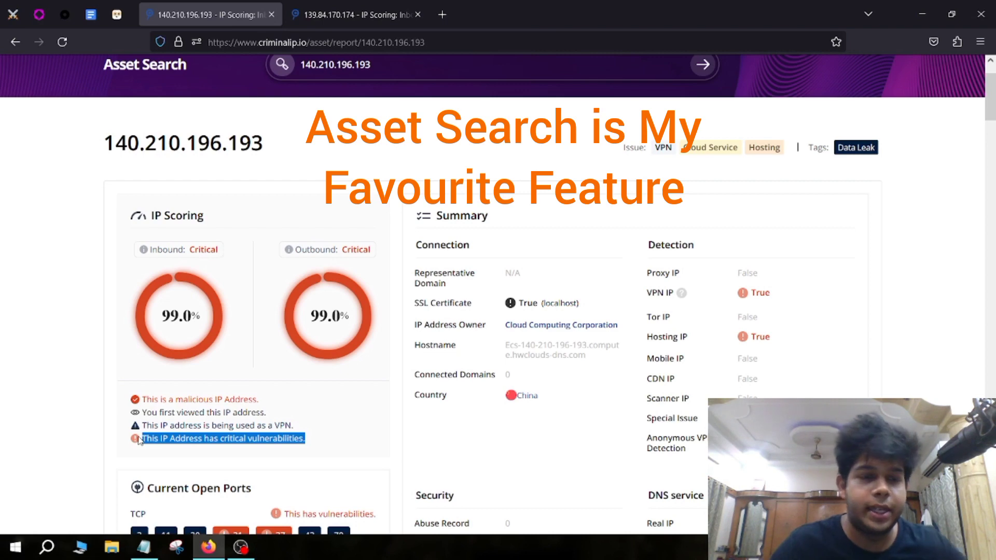
pyautogui.moveTo(98, 147); pyautogui.dragTo(329, 394)
pyautogui.click(364, 425)
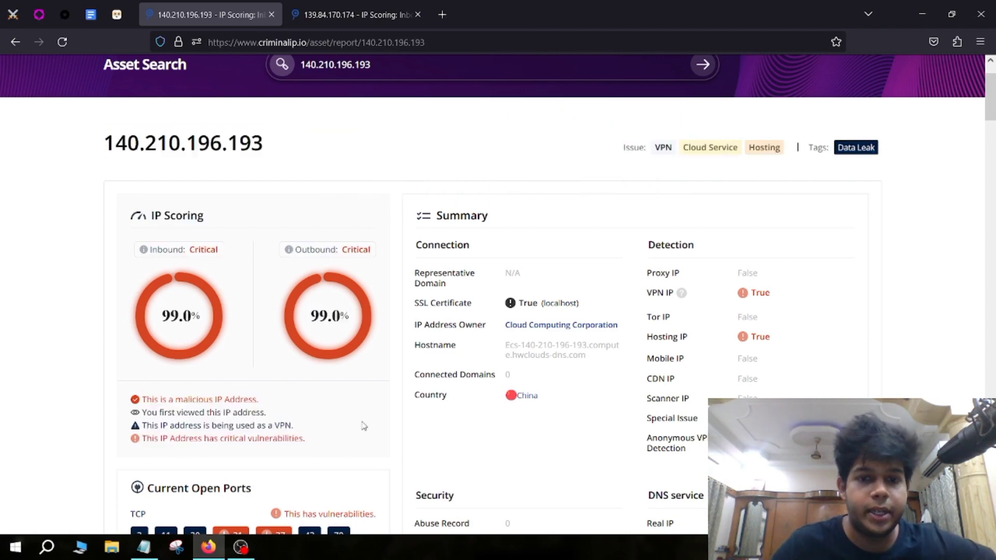
pyautogui.scroll(-2, 363, 426)
pyautogui.scroll(2, 234, 400)
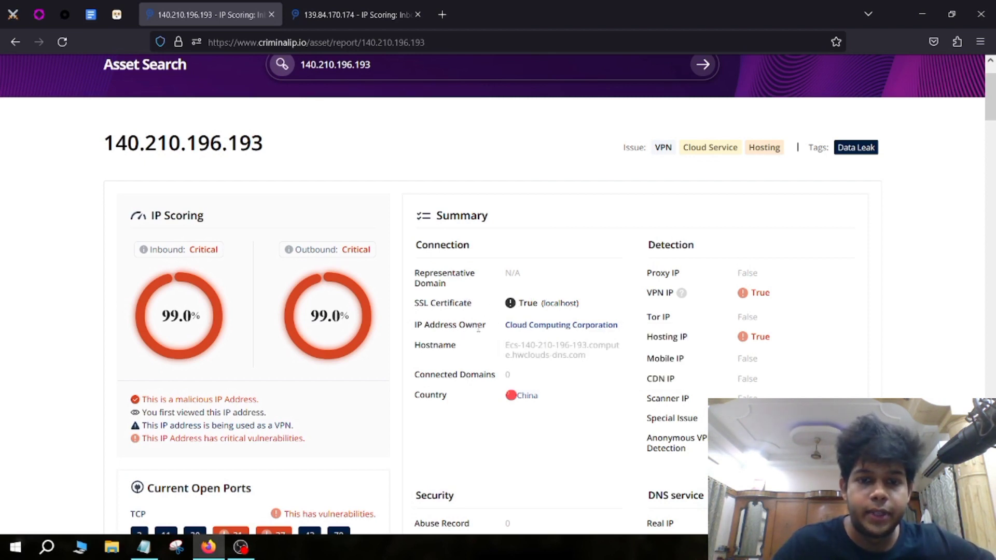
pyautogui.moveTo(514, 327)
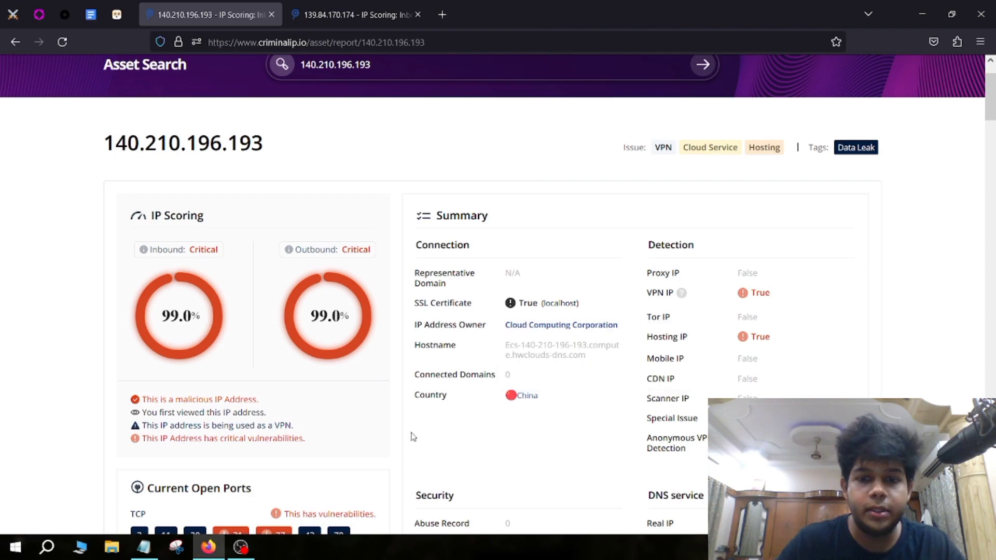
pyautogui.scroll(-1, 455, 401)
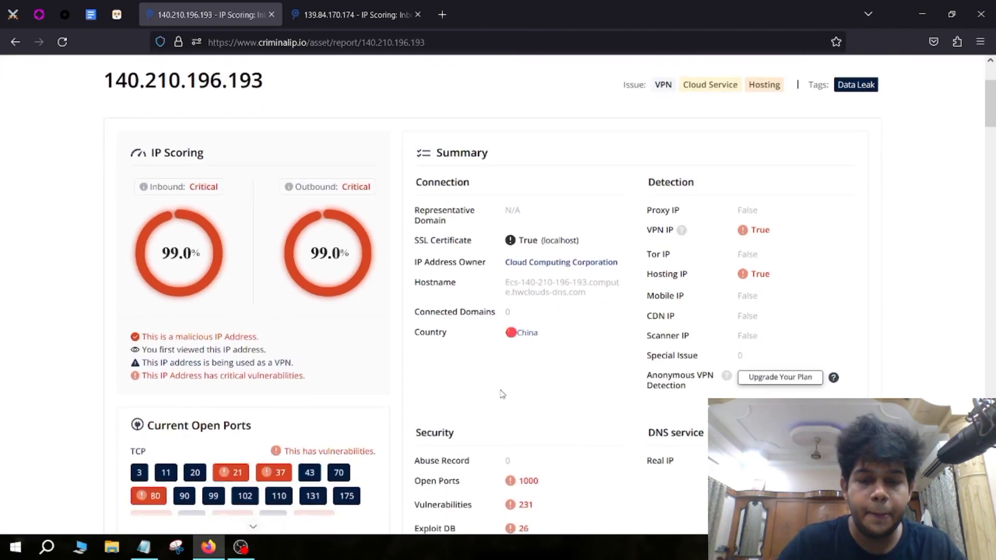
pyautogui.moveTo(299, 84); pyautogui.dragTo(76, 69)
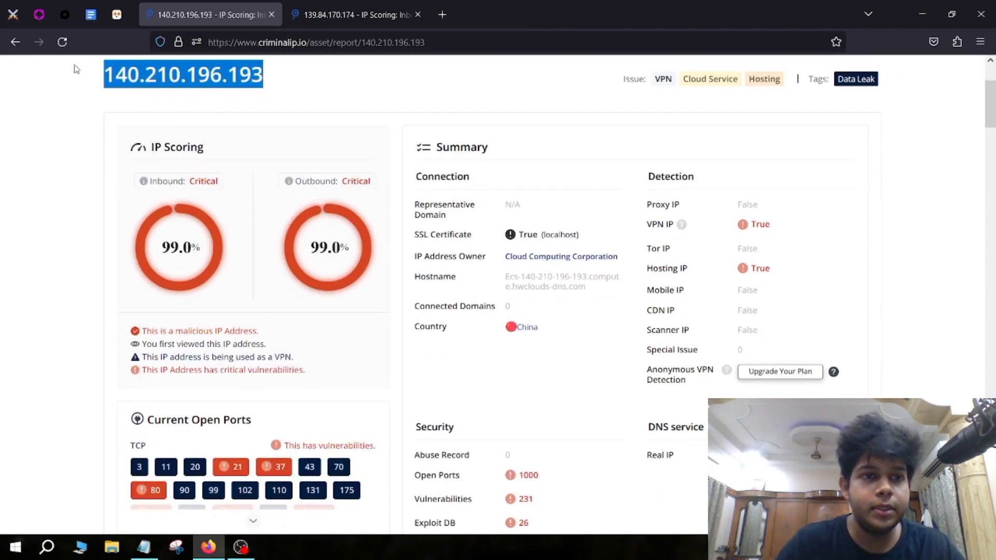
pyautogui.click(508, 365)
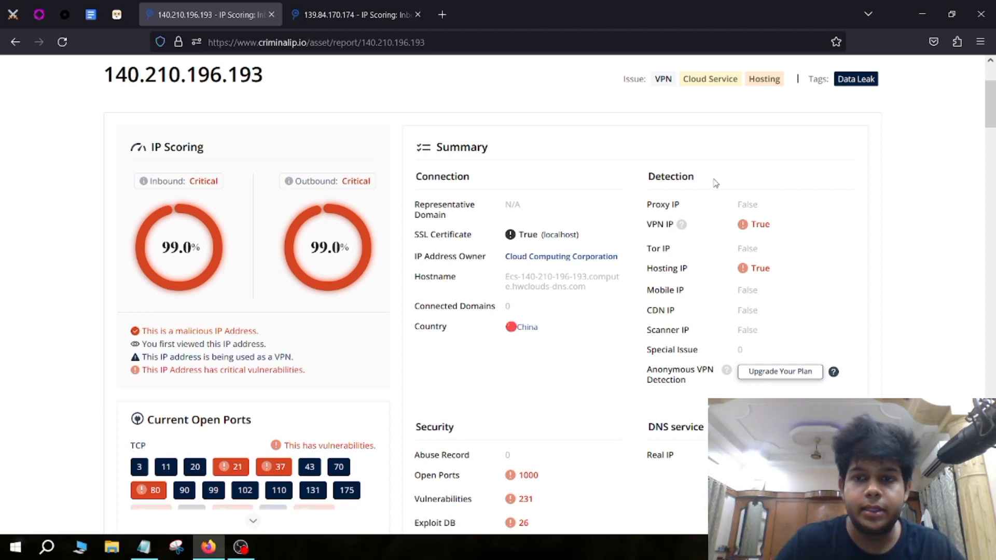
pyautogui.moveTo(716, 183); pyautogui.dragTo(640, 180)
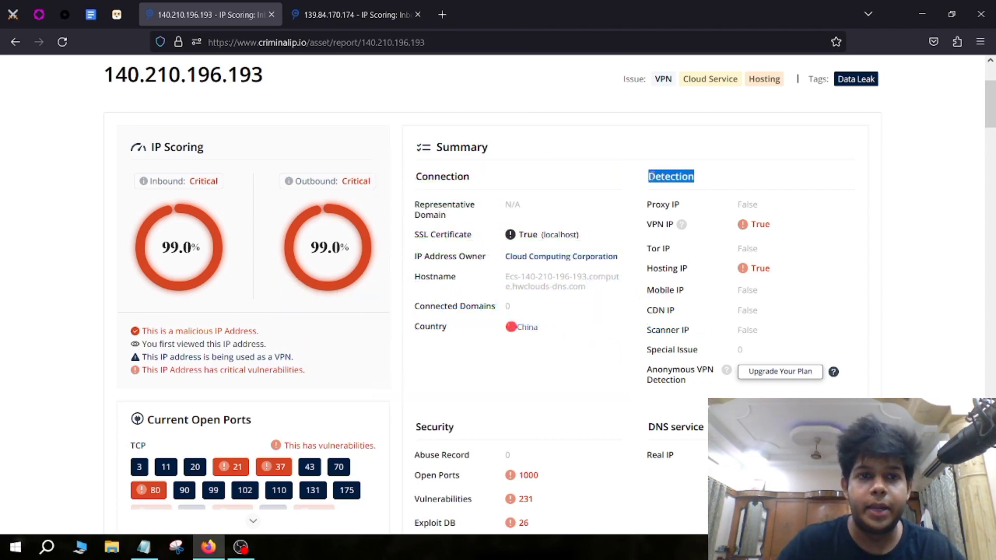
pyautogui.scroll(3, 698, 186)
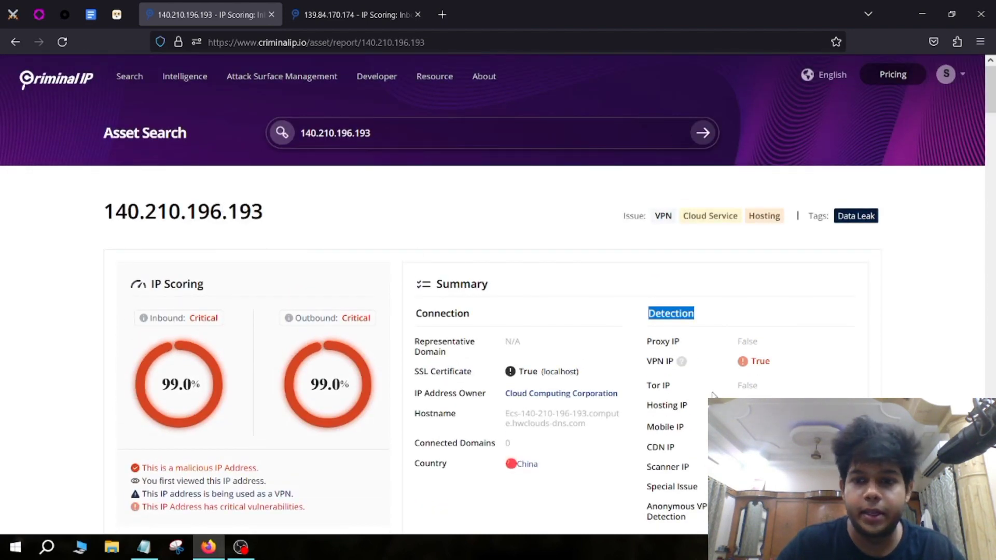
pyautogui.scroll(-3, 714, 395)
pyautogui.moveTo(681, 229)
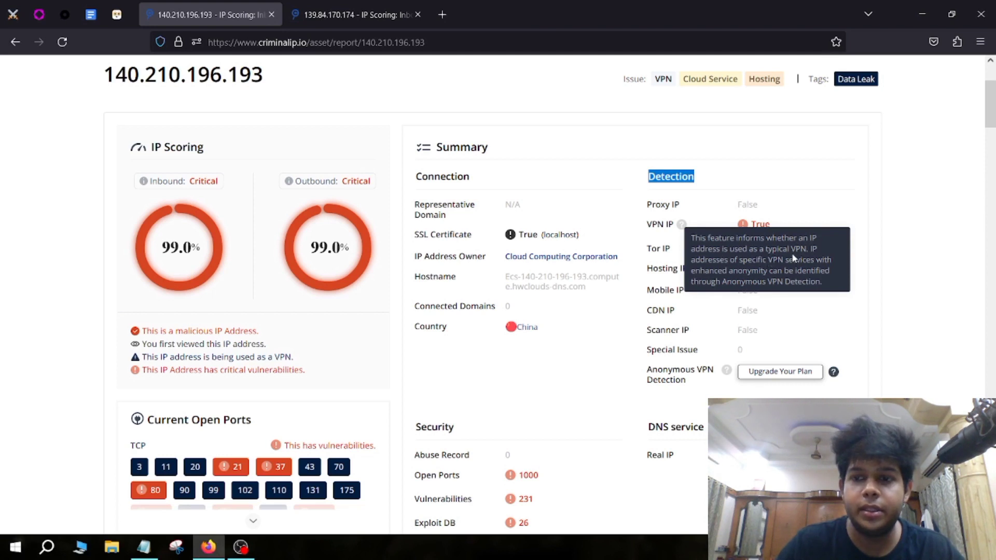
pyautogui.click(888, 318)
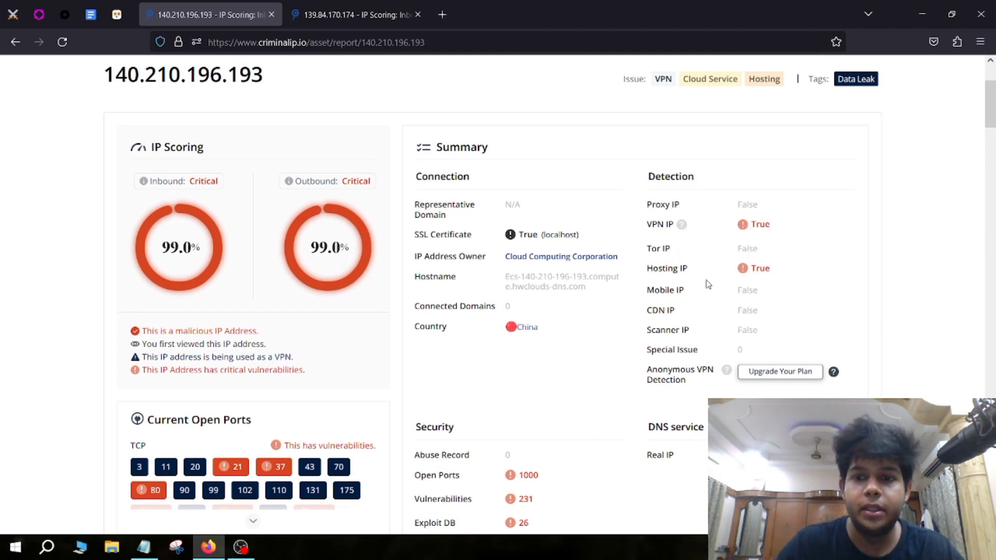
pyautogui.scroll(2, 700, 275)
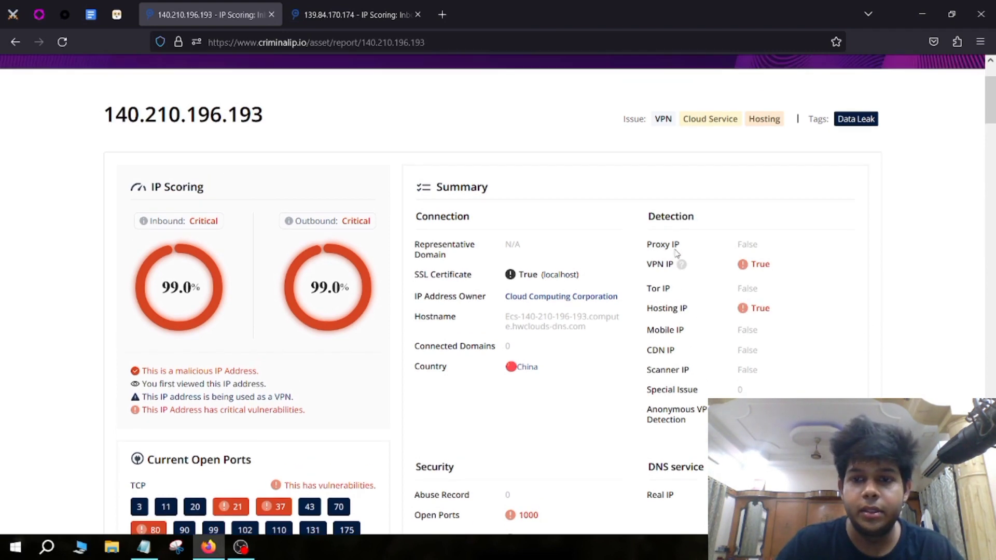
pyautogui.moveTo(644, 272); pyautogui.dragTo(726, 419)
pyautogui.click(813, 384)
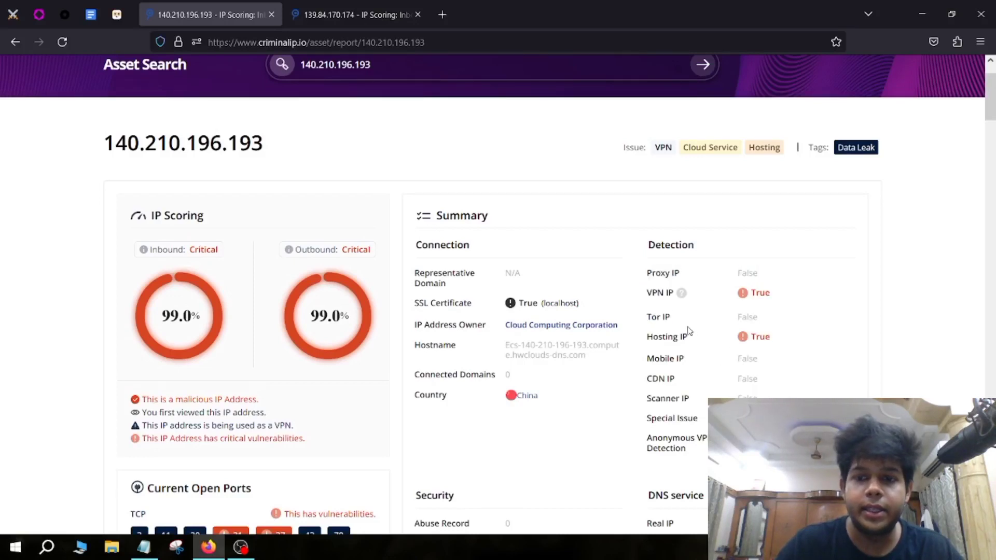
pyautogui.moveTo(643, 317); pyautogui.dragTo(674, 324)
pyautogui.doubleClick(746, 317)
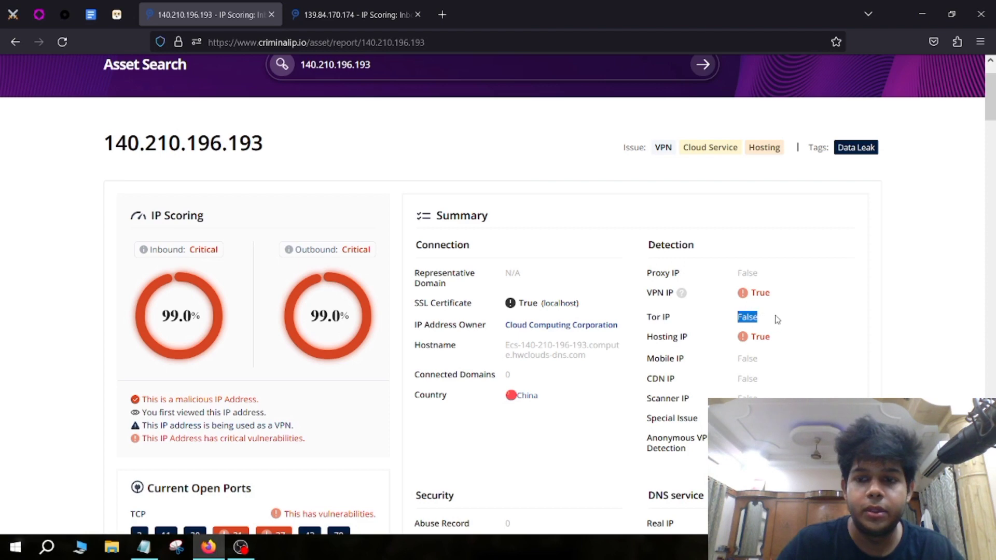
pyautogui.click(777, 320)
pyautogui.scroll(-2, 713, 330)
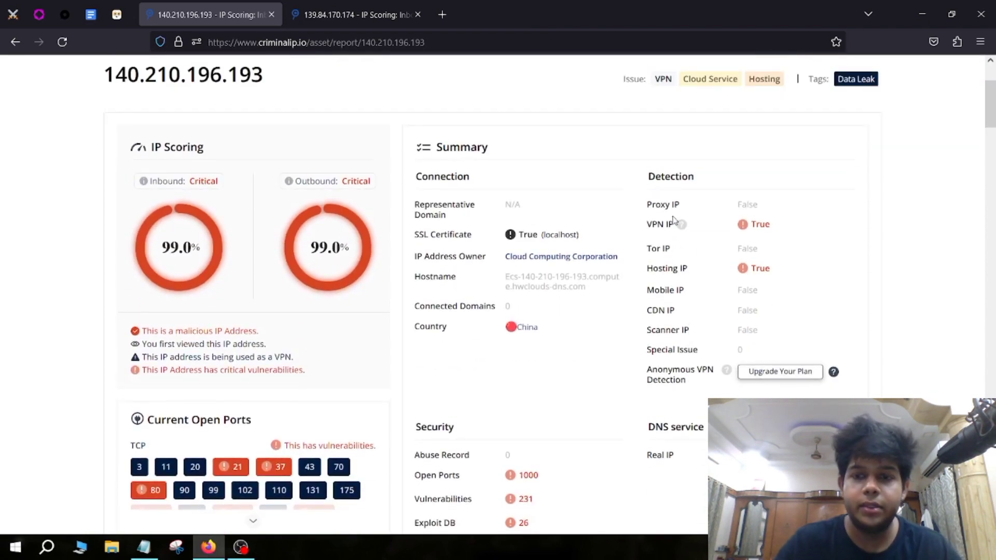
pyautogui.moveTo(674, 204); pyautogui.dragTo(648, 203)
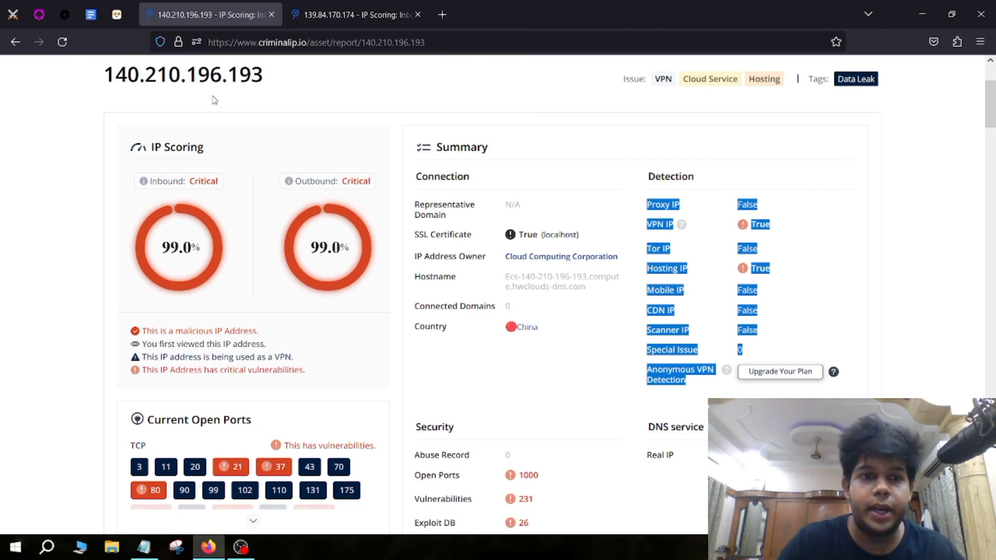
pyautogui.click(722, 220)
# Scroll the Current Open Ports list and check the Open Ports, Vulnerabilities and Exploit DB counts
pyautogui.scroll(-3, 275, 363)
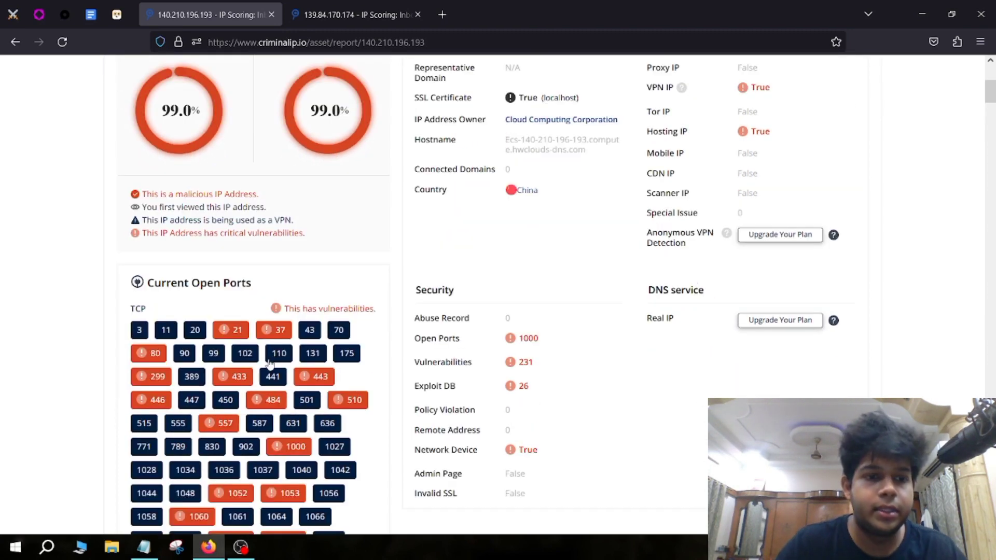
pyautogui.scroll(-2, 124, 334)
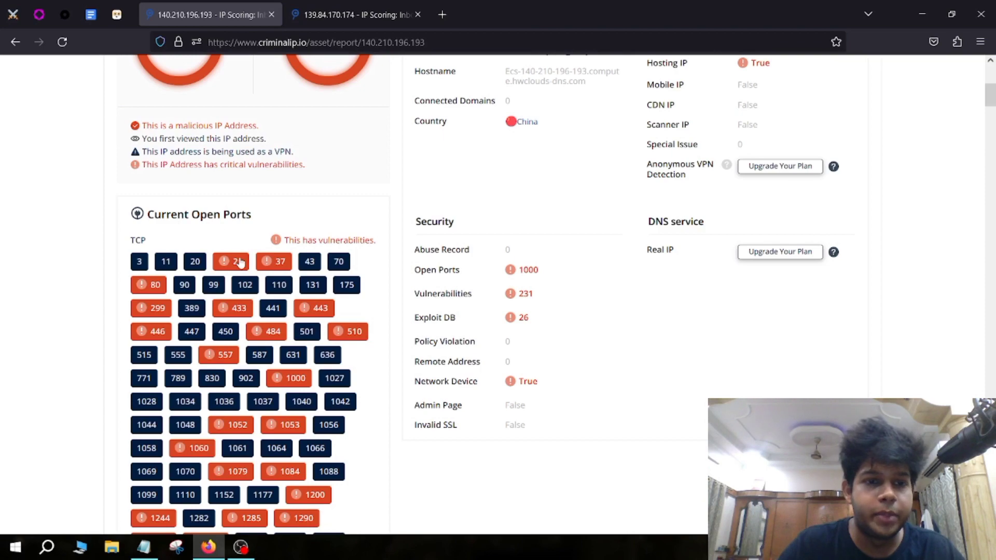
pyautogui.scroll(-3, 215, 246)
pyautogui.scroll(3, 228, 267)
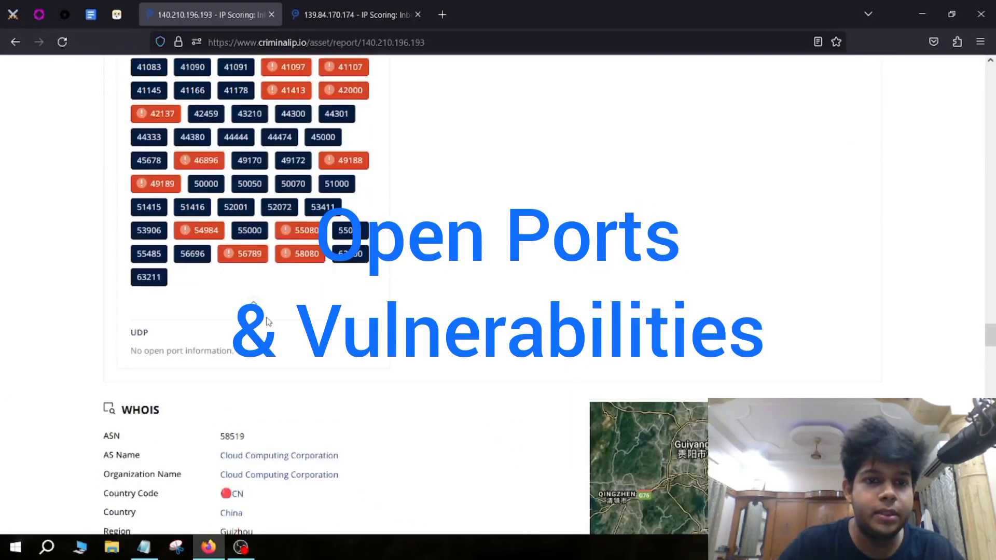
pyautogui.scroll(15, 266, 321)
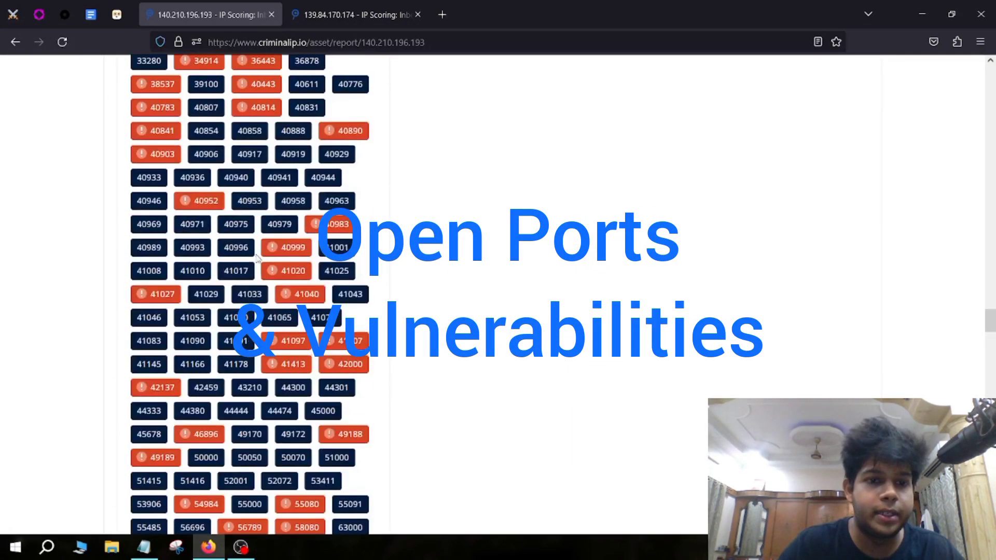
pyautogui.scroll(15, 275, 311)
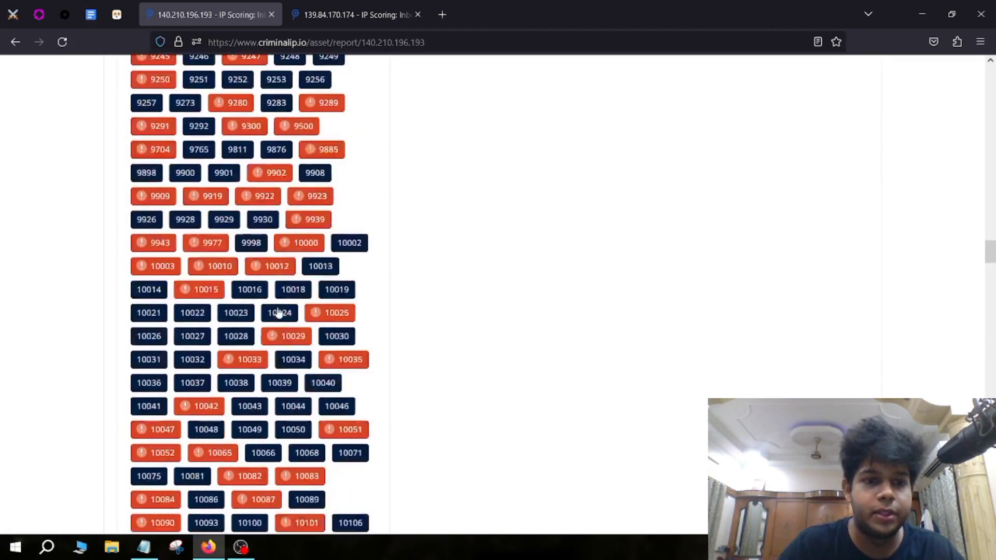
pyautogui.scroll(15, 396, 327)
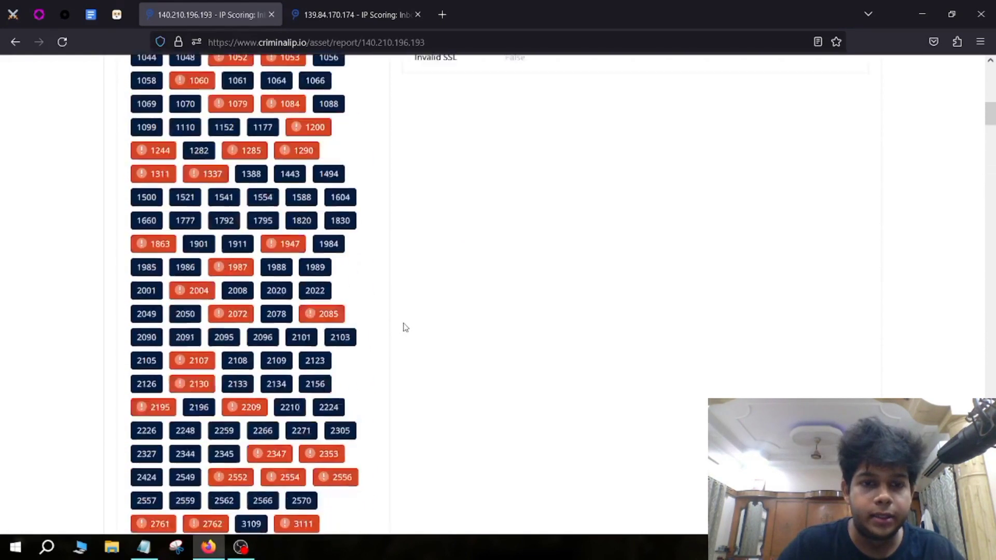
pyautogui.scroll(2, 337, 384)
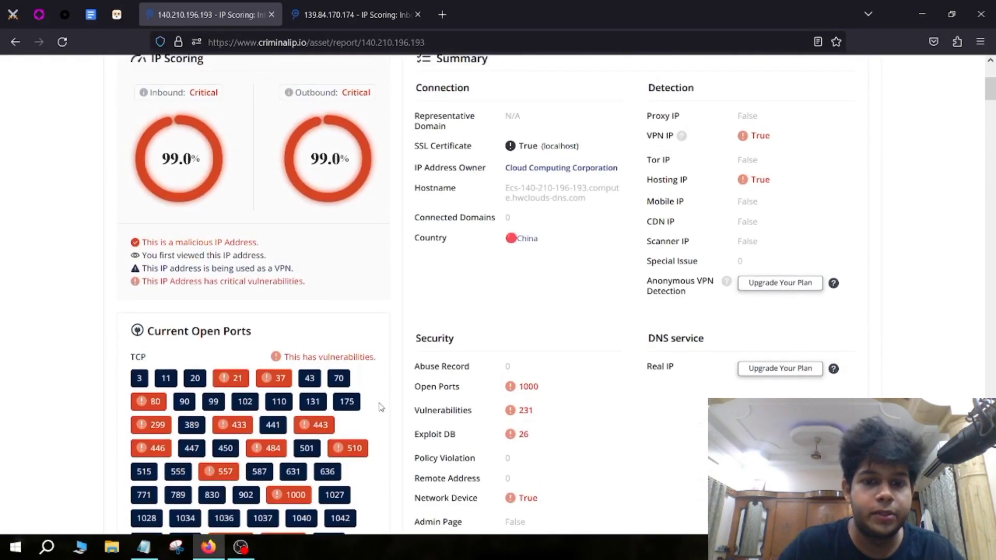
pyautogui.scroll(-2, 438, 399)
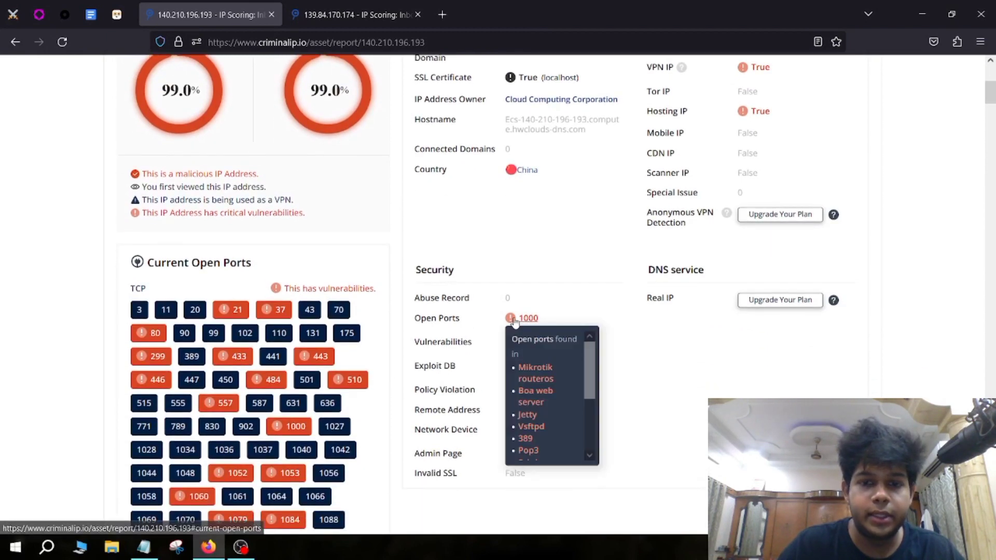
pyautogui.moveTo(537, 323)
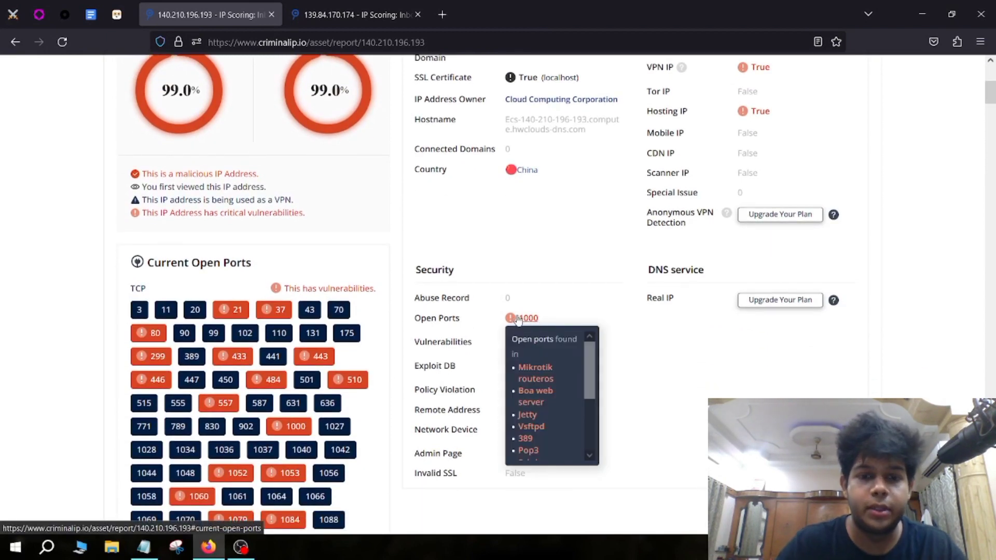
pyautogui.moveTo(522, 343)
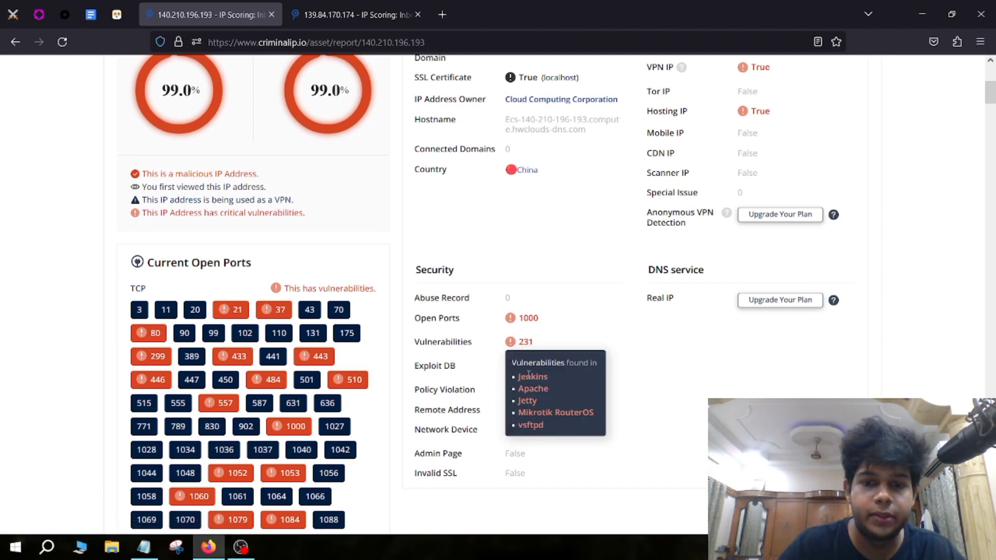
pyautogui.moveTo(525, 367)
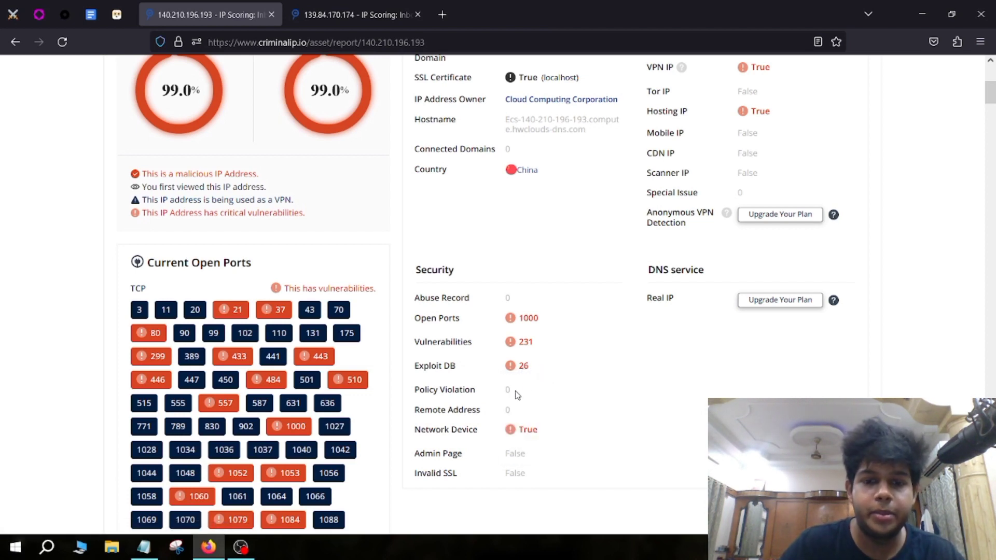
# Scroll down to WHOIS: ASN 58519, Cloud Computing Corporation, Guiyang, Guizhou
pyautogui.scroll(-3, 648, 363)
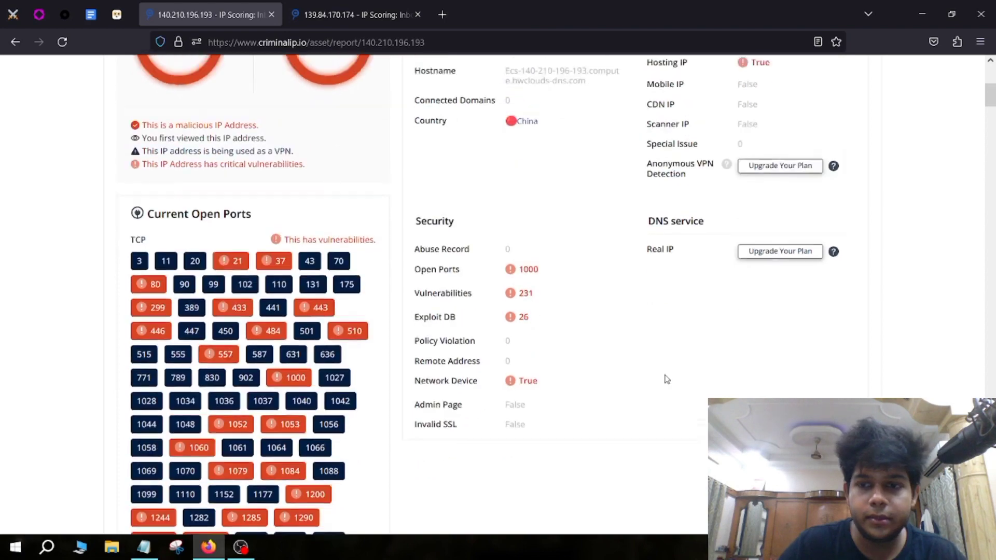
pyautogui.scroll(-15, 354, 332)
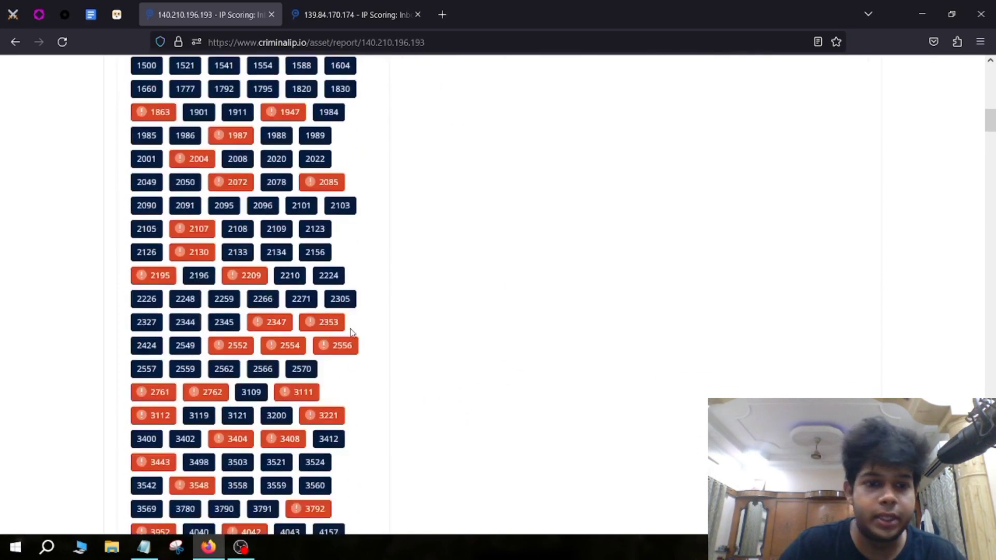
pyautogui.scroll(-20, 355, 332)
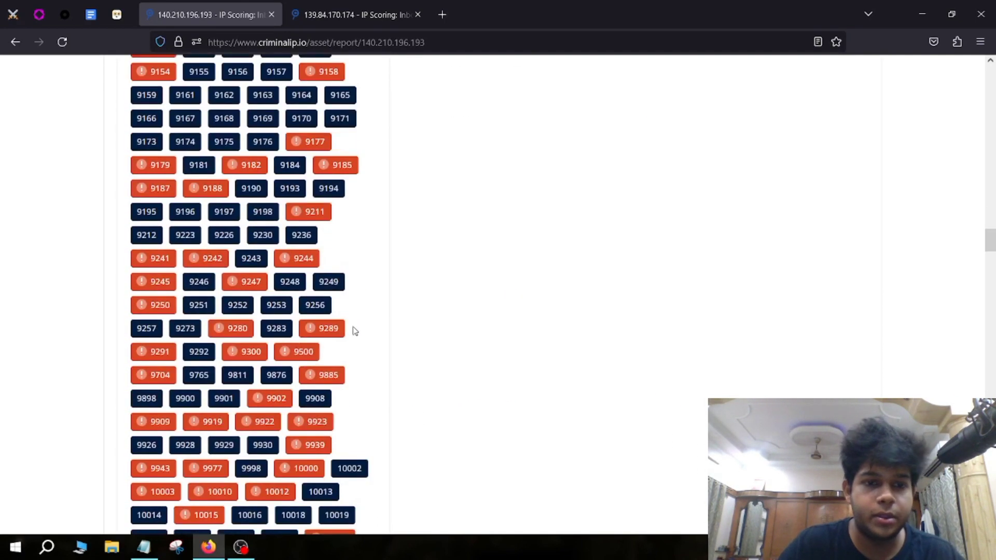
pyautogui.scroll(-20, 354, 331)
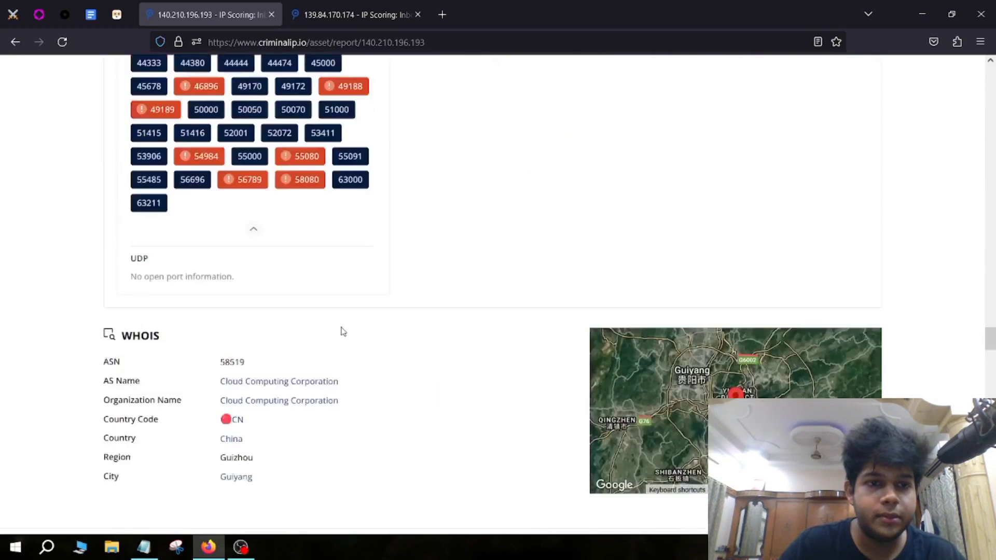
# Highlight and review the WHOIS table and location map
pyautogui.moveTo(87, 335); pyautogui.dragTo(371, 453)
pyautogui.click(617, 462)
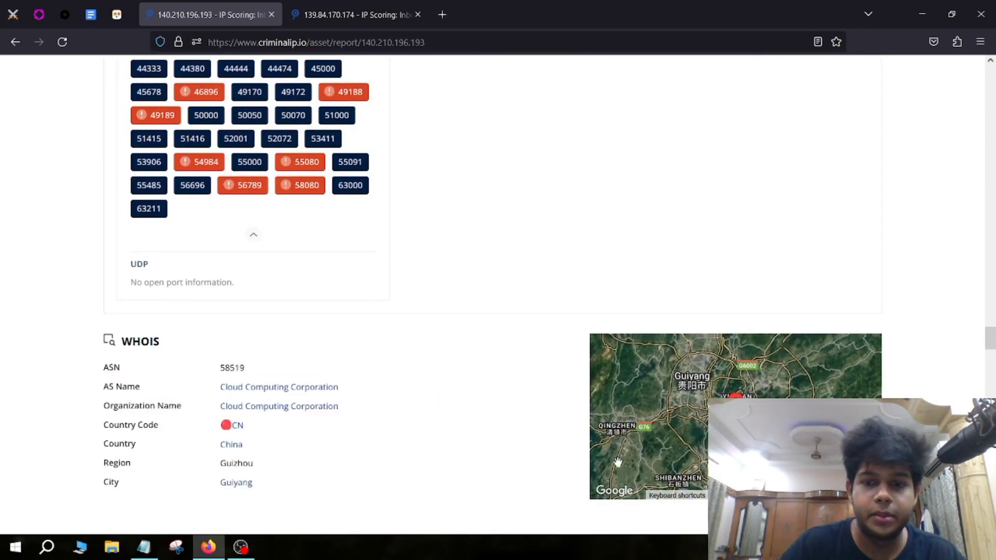
pyautogui.scroll(-3, 618, 462)
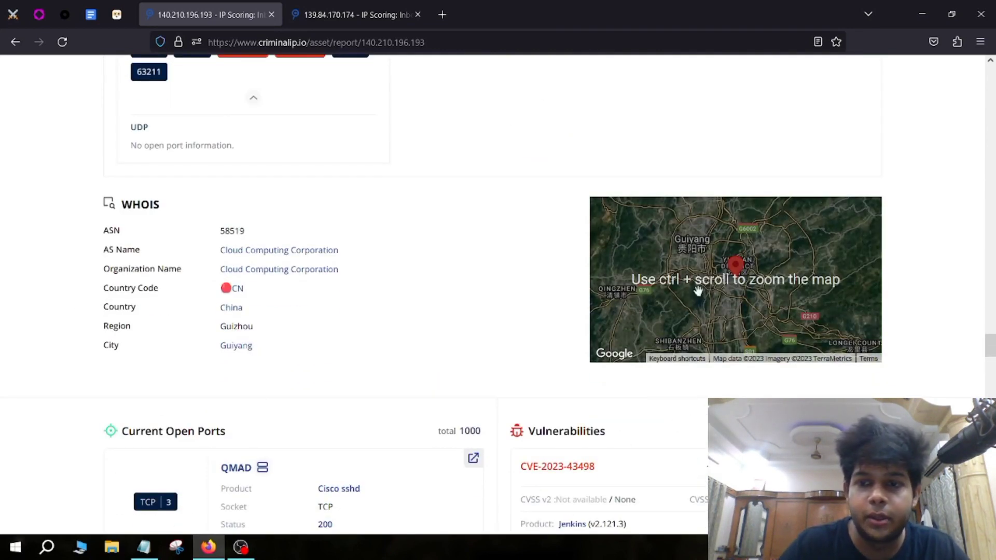
pyautogui.moveTo(232, 353)
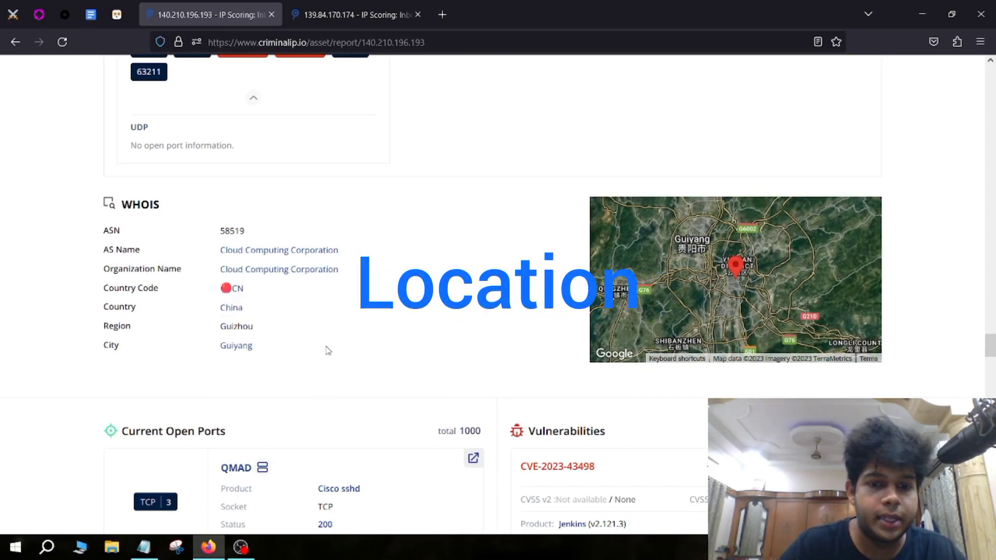
# Scroll to the Vulnerabilities card and highlight the High-rated Jenkins CVE-2023-43498
pyautogui.scroll(-3, 328, 351)
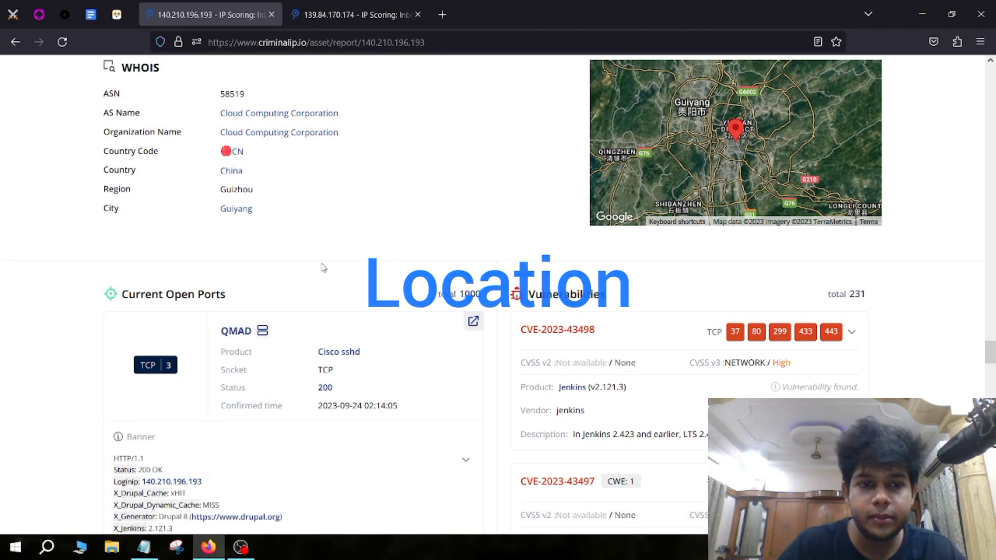
pyautogui.scroll(-3, 323, 267)
pyautogui.scroll(2, 248, 243)
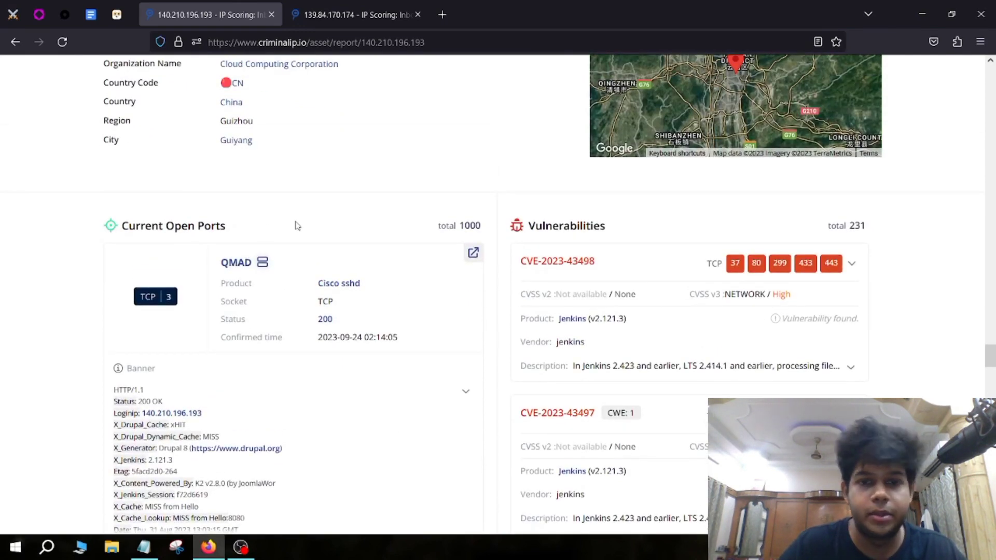
pyautogui.scroll(-3, 296, 225)
pyautogui.scroll(1, 380, 262)
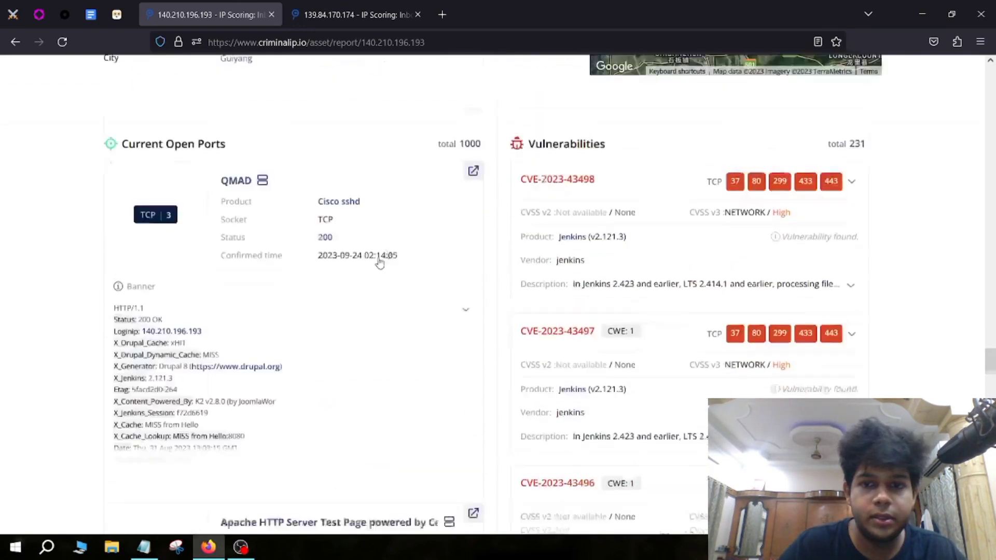
pyautogui.scroll(3, 363, 265)
pyautogui.scroll(-3, 599, 306)
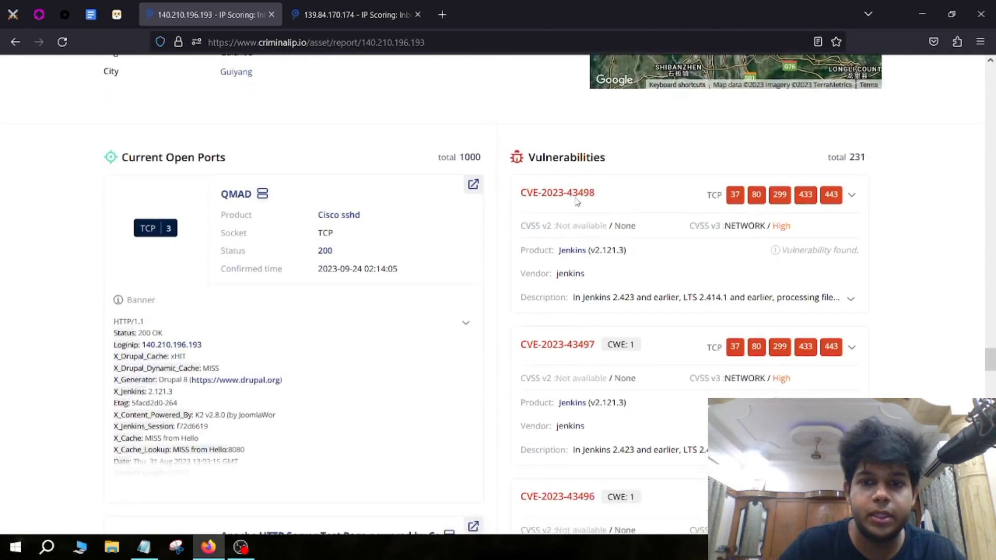
pyautogui.moveTo(657, 194); pyautogui.dragTo(509, 191)
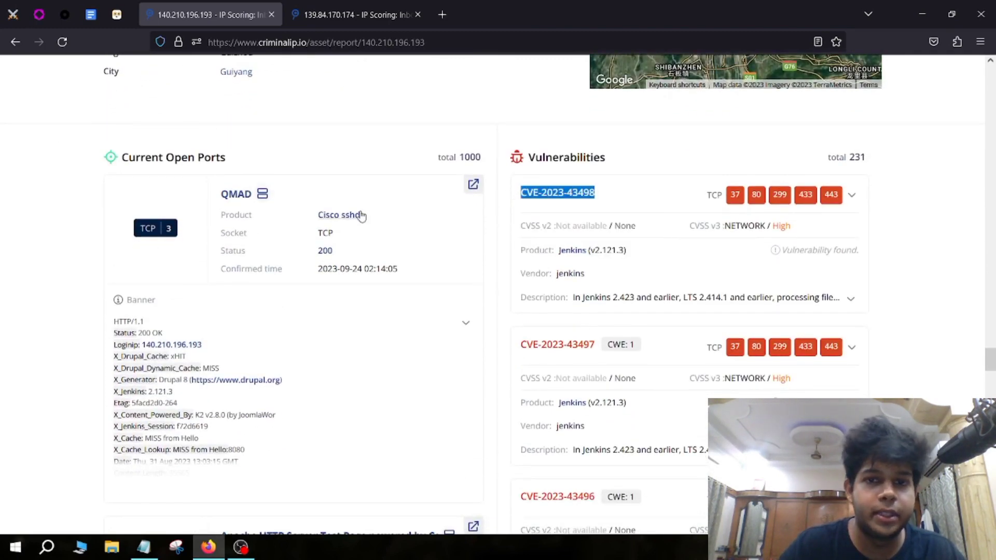
pyautogui.scroll(-3, 668, 358)
pyautogui.scroll(3, 667, 358)
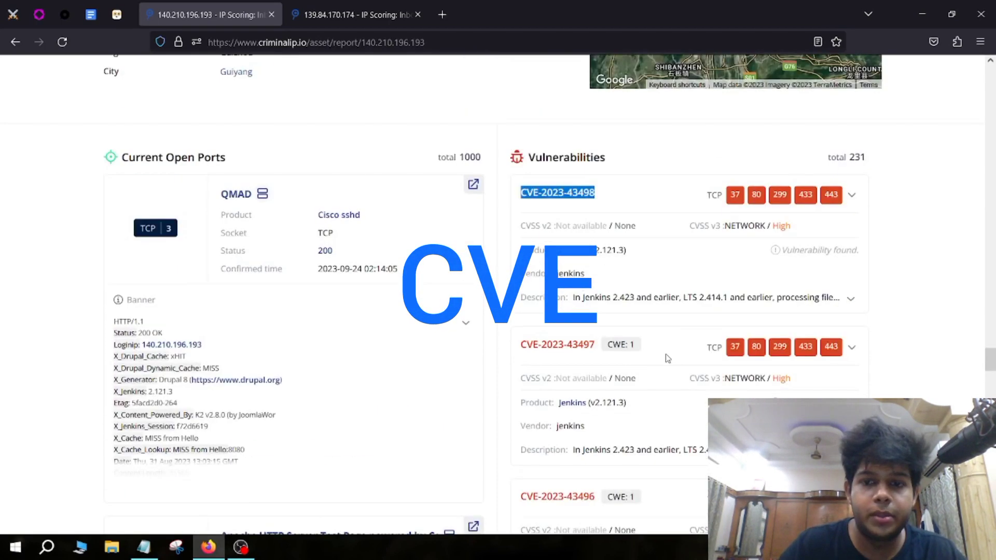
pyautogui.click(667, 358)
# Select the Jenkins v2.121.3 product text and review its vulnerabilities
pyautogui.scroll(-2, 690, 228)
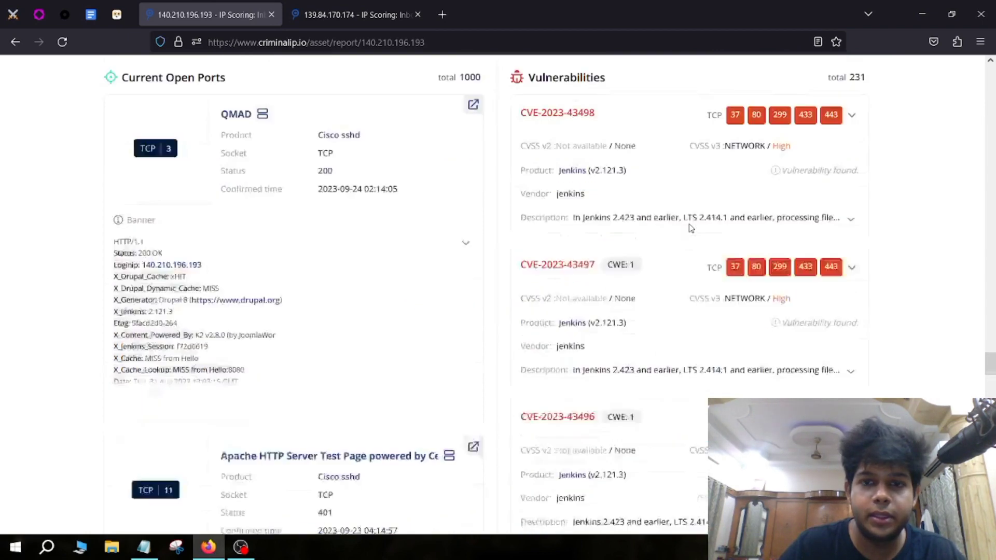
pyautogui.scroll(-5, 684, 234)
pyautogui.scroll(7, 674, 238)
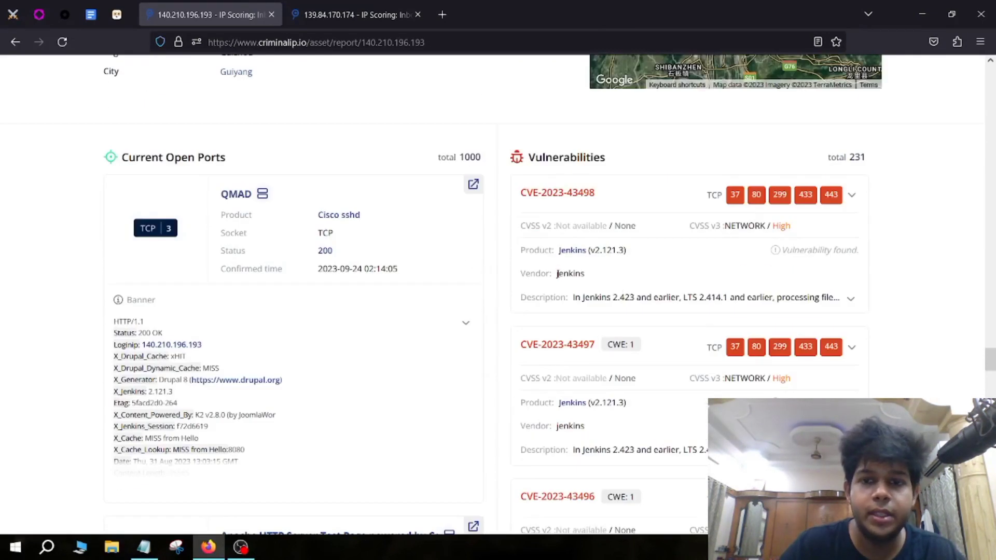
pyautogui.moveTo(629, 250); pyautogui.dragTo(558, 251)
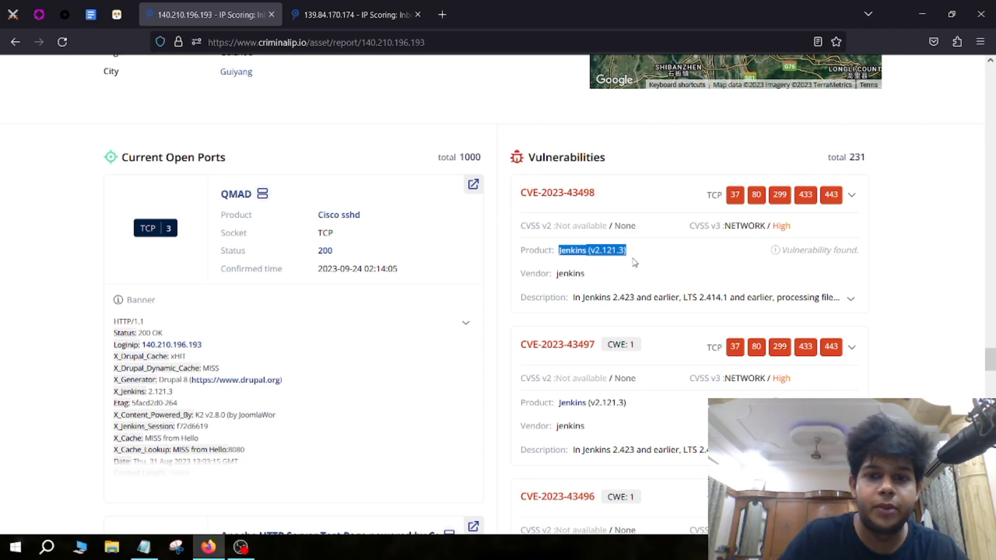
pyautogui.scroll(-8, 618, 293)
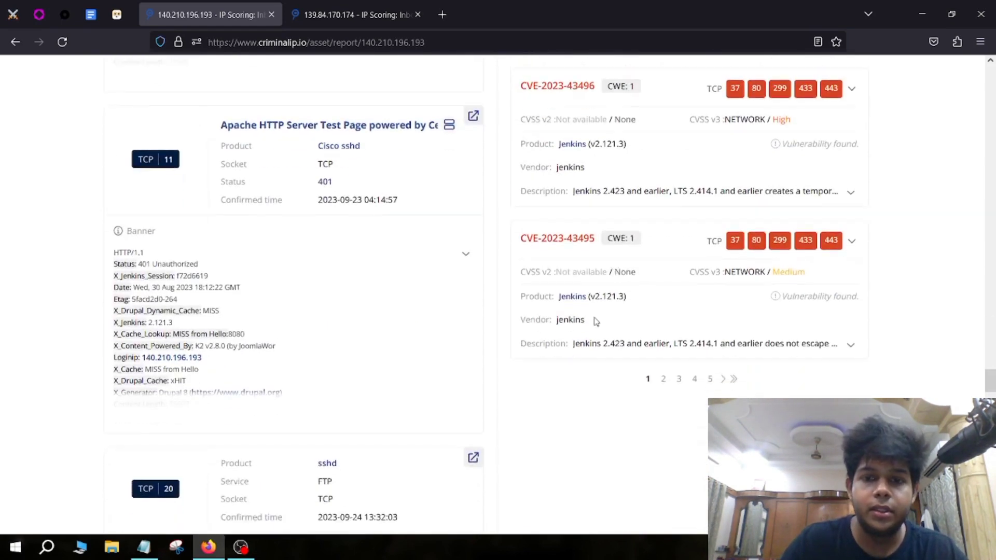
pyautogui.moveTo(566, 240)
pyautogui.scroll(4, 529, 272)
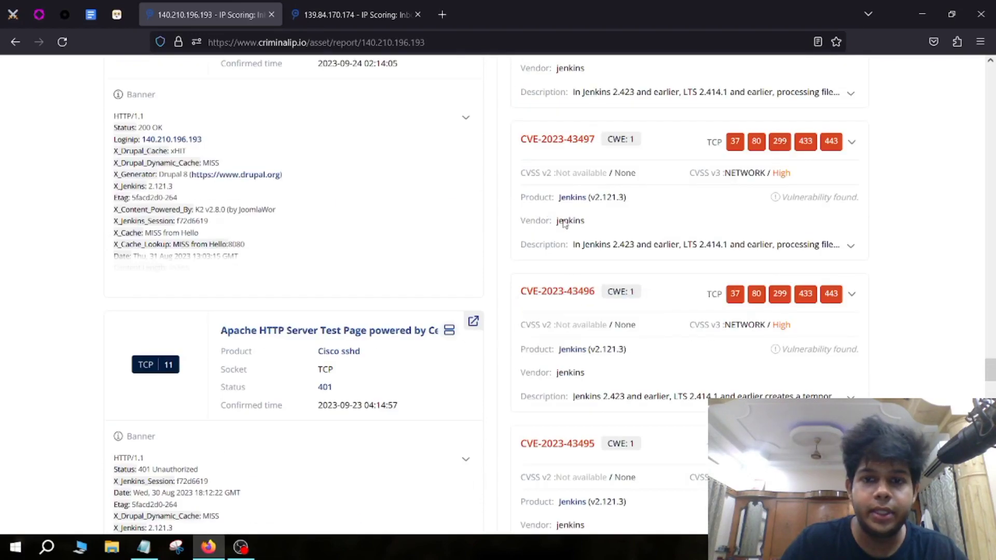
pyautogui.scroll(3, 567, 222)
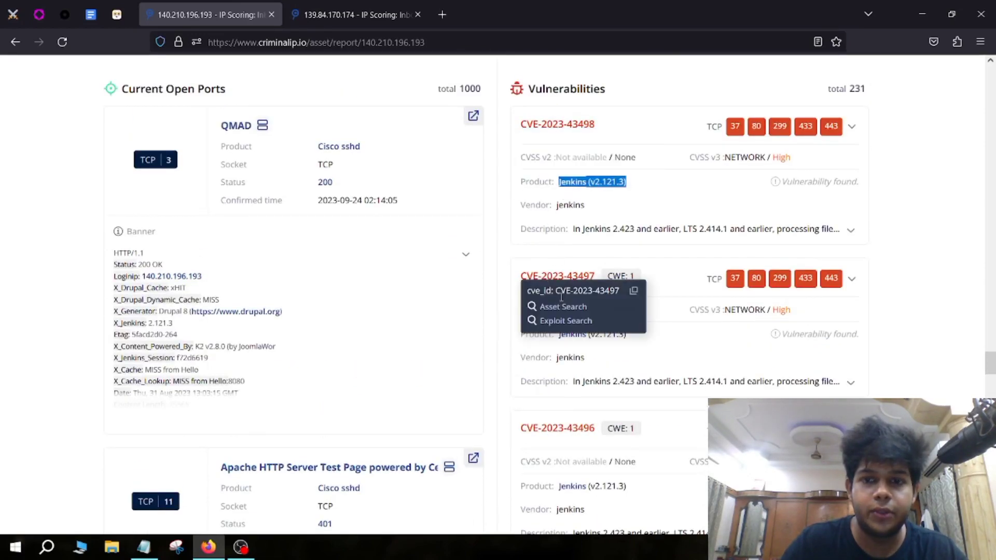
pyautogui.scroll(-4, 555, 260)
pyautogui.moveTo(579, 224)
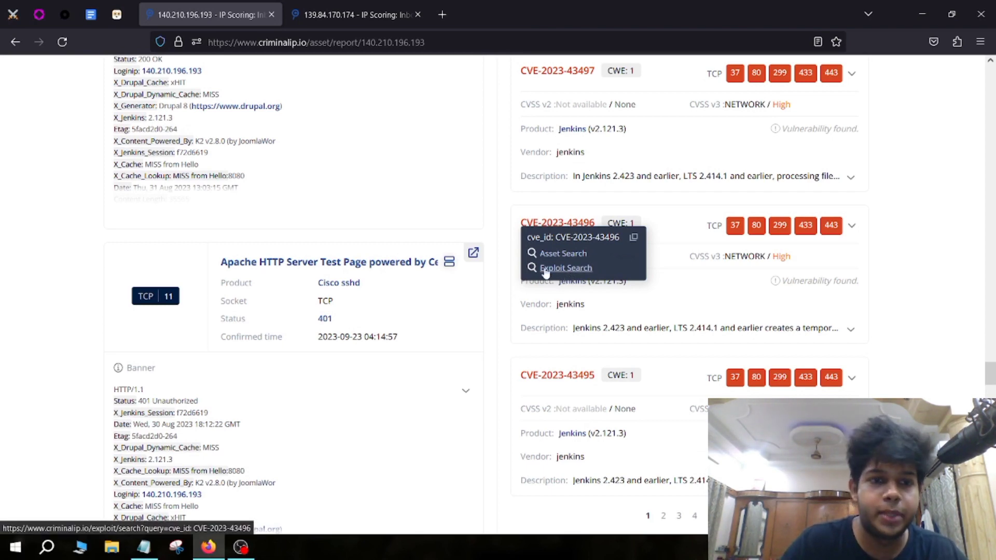
# Scroll through the WHOIS section, then switch to the 139.84.170.174 report tab
pyautogui.scroll(-8, 497, 213)
pyautogui.scroll(15, 349, 240)
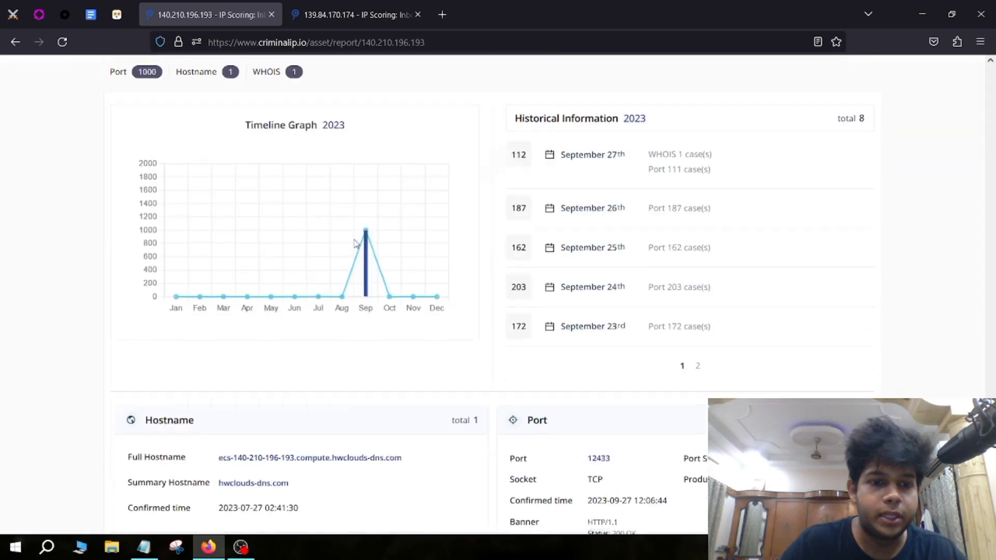
pyautogui.scroll(-10, 358, 241)
pyautogui.scroll(-20, 361, 241)
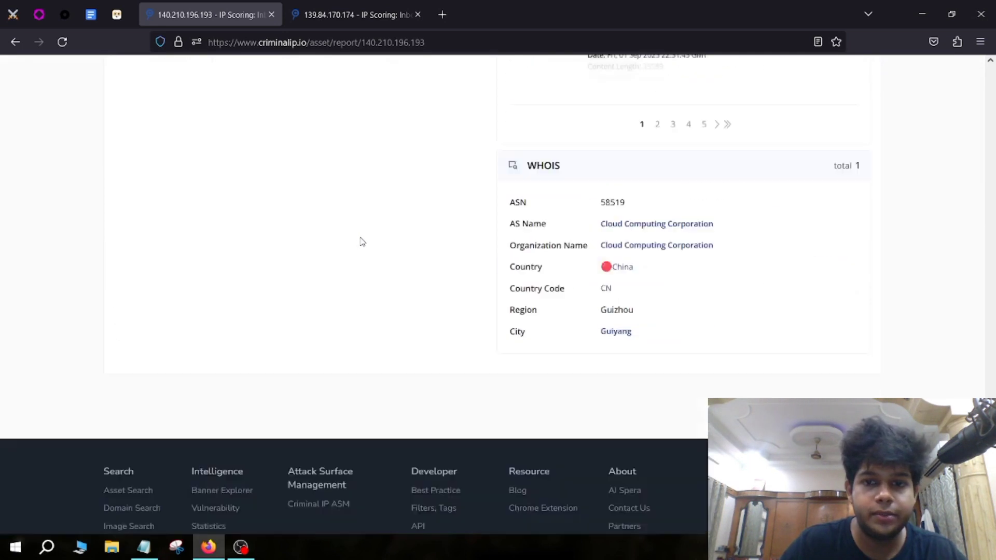
pyautogui.scroll(8, 552, 299)
pyautogui.scroll(3, 552, 300)
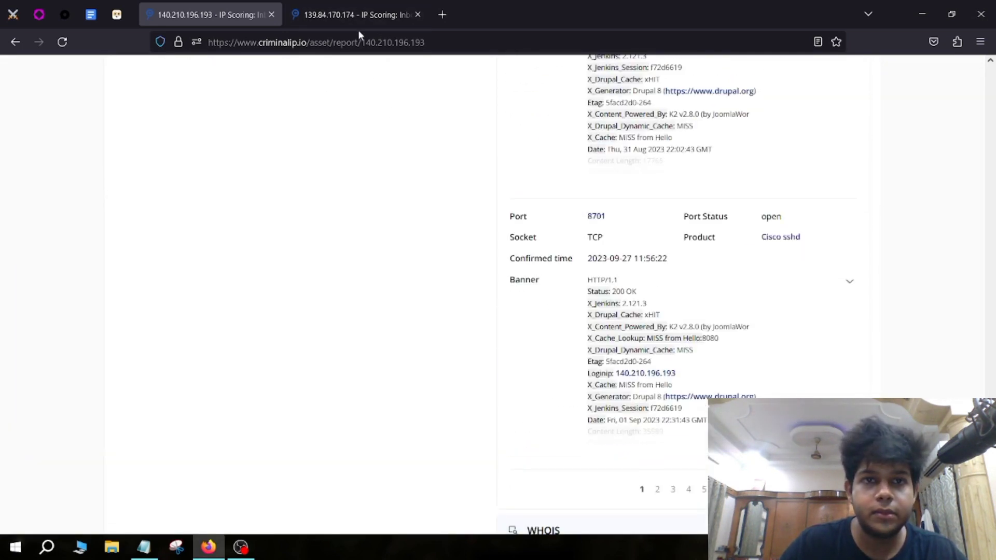
pyautogui.click(357, 14)
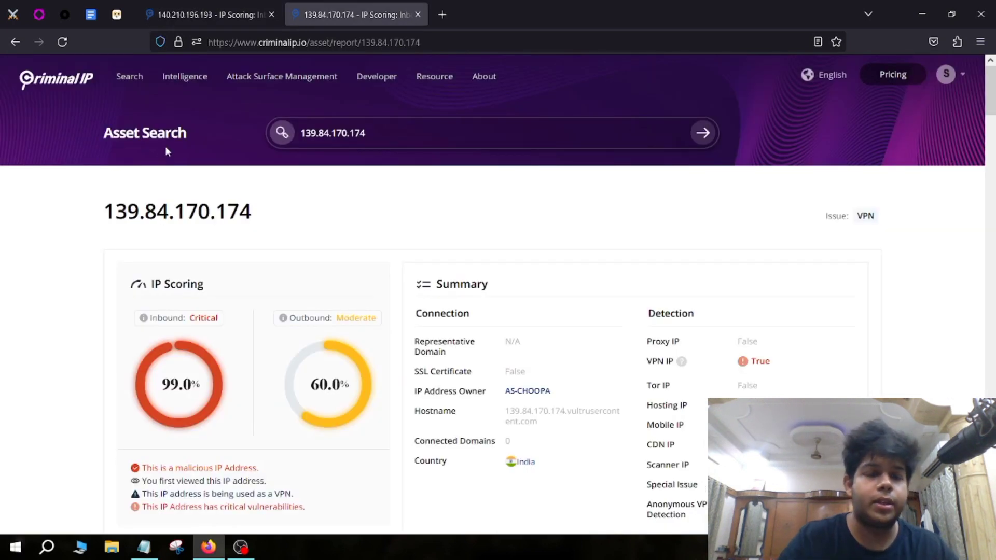
# Dismiss the asset search filter suggestions and scroll down the 139.84.170.174 report
pyautogui.click(398, 123)
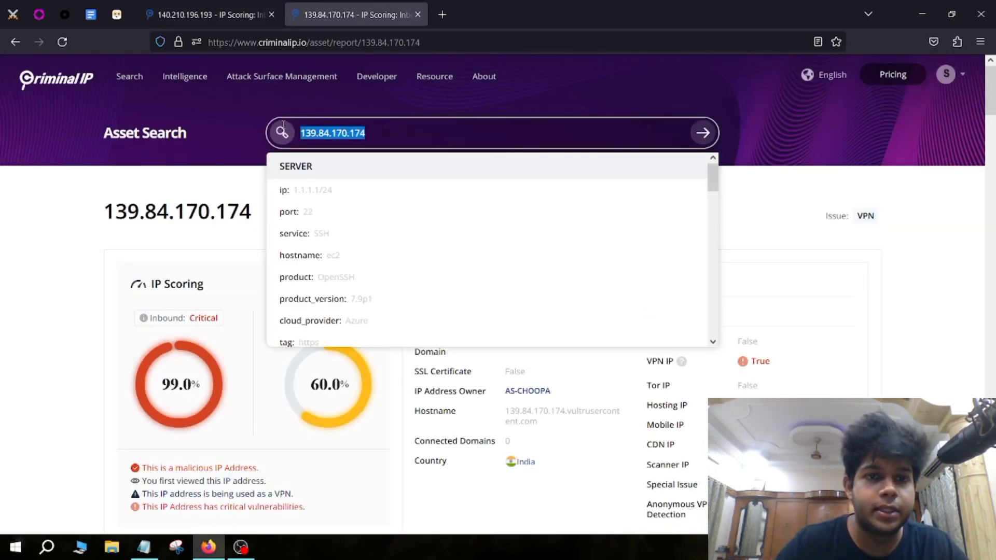
pyautogui.click(23, 195)
pyautogui.scroll(-1, 510, 322)
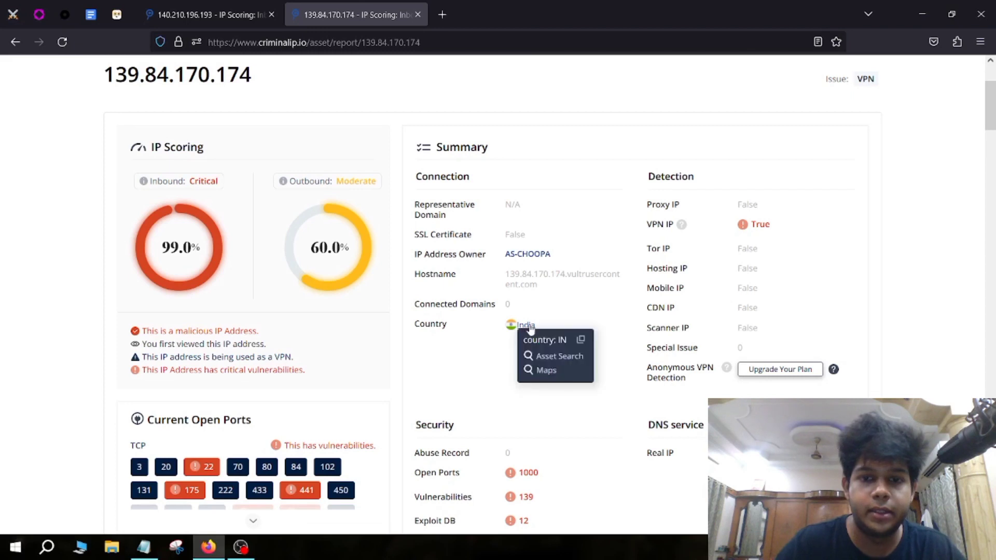
pyautogui.scroll(2, 323, 262)
pyautogui.moveTo(681, 293)
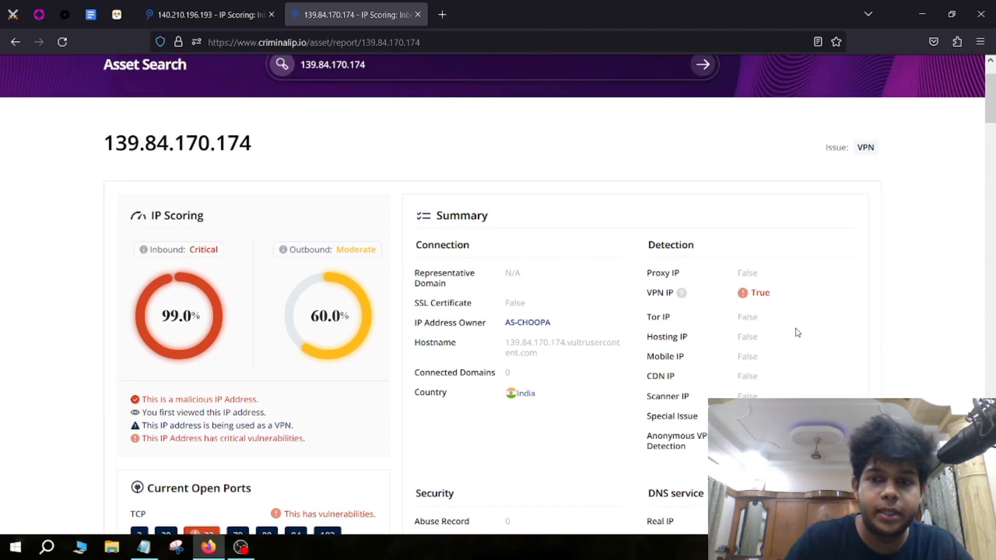
pyautogui.scroll(-2, 439, 321)
pyautogui.scroll(-1, 238, 368)
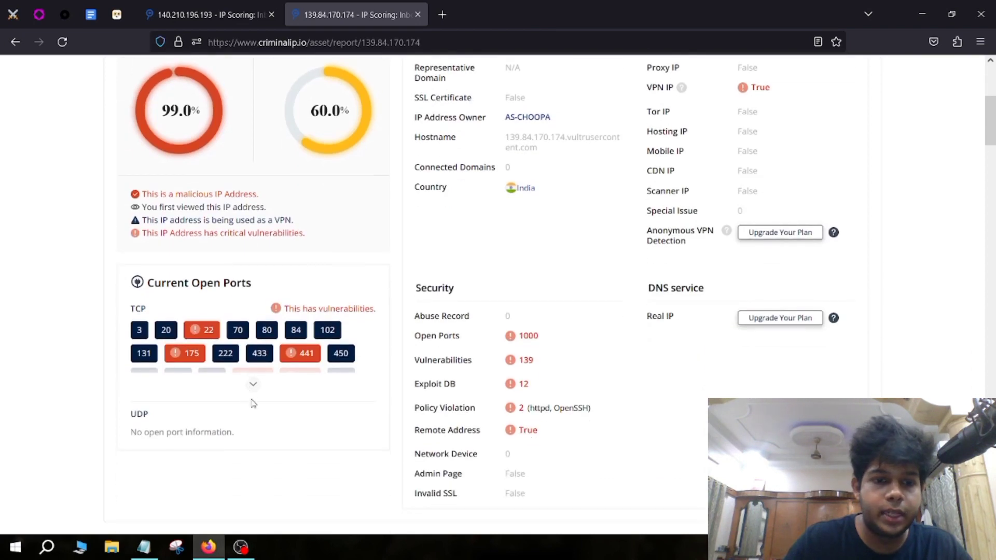
# Expand the full list of open TCP ports under Current Open Ports
pyautogui.click(254, 385)
pyautogui.scroll(-2, 389, 311)
pyautogui.moveTo(526, 199)
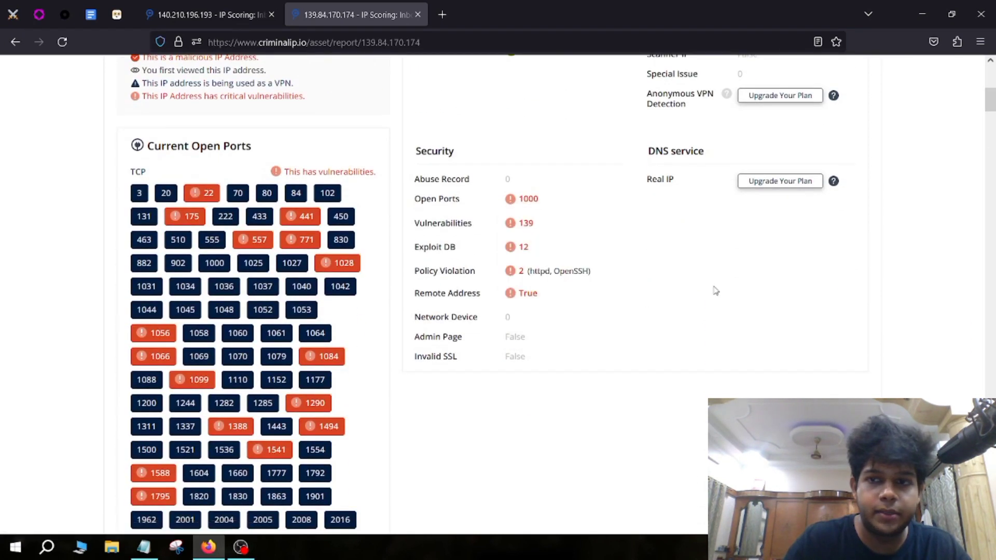
pyautogui.scroll(-20, 716, 289)
pyautogui.scroll(-20, 608, 288)
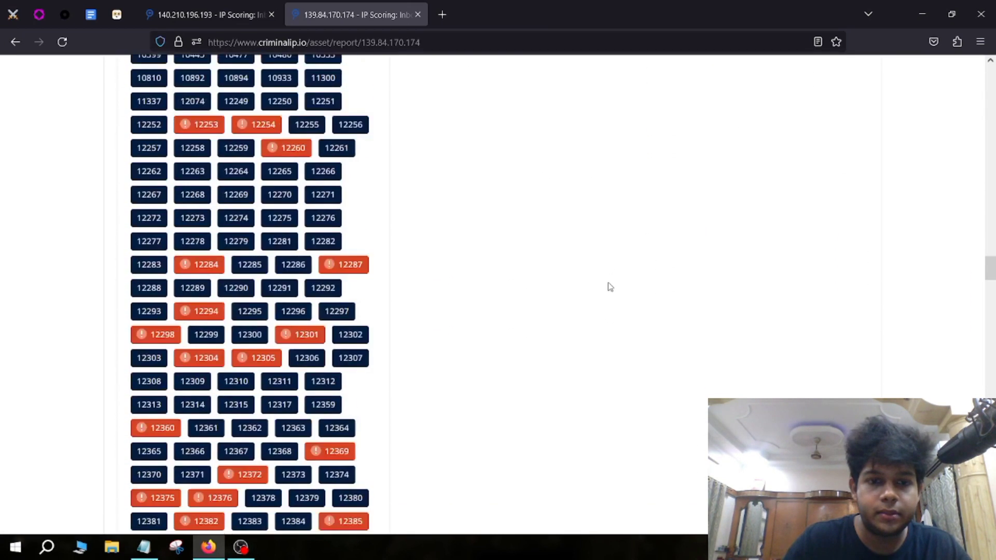
pyautogui.scroll(6, 614, 287)
pyautogui.scroll(1, 614, 287)
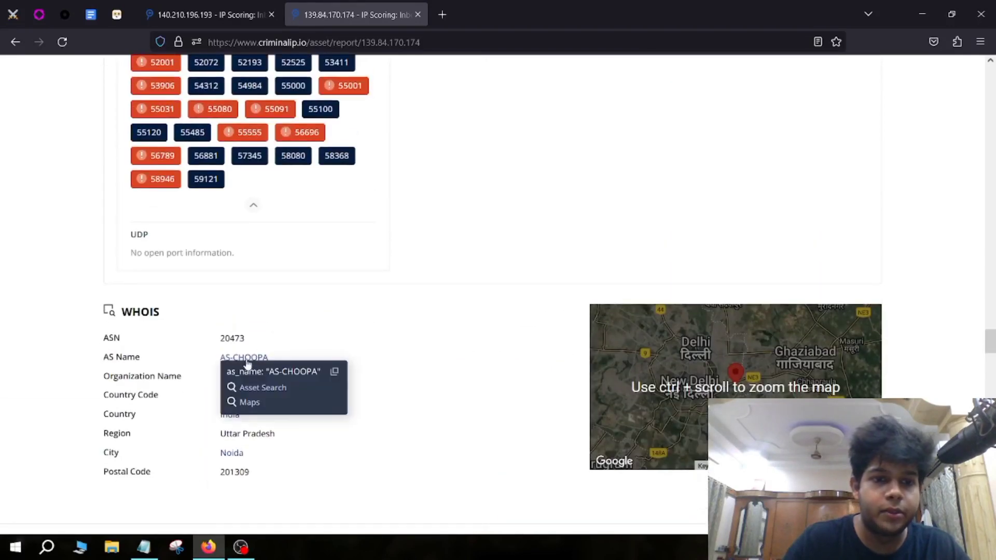
# Scroll through WHOIS and vulnerabilities, then flip between the two report tabs
pyautogui.moveTo(243, 454)
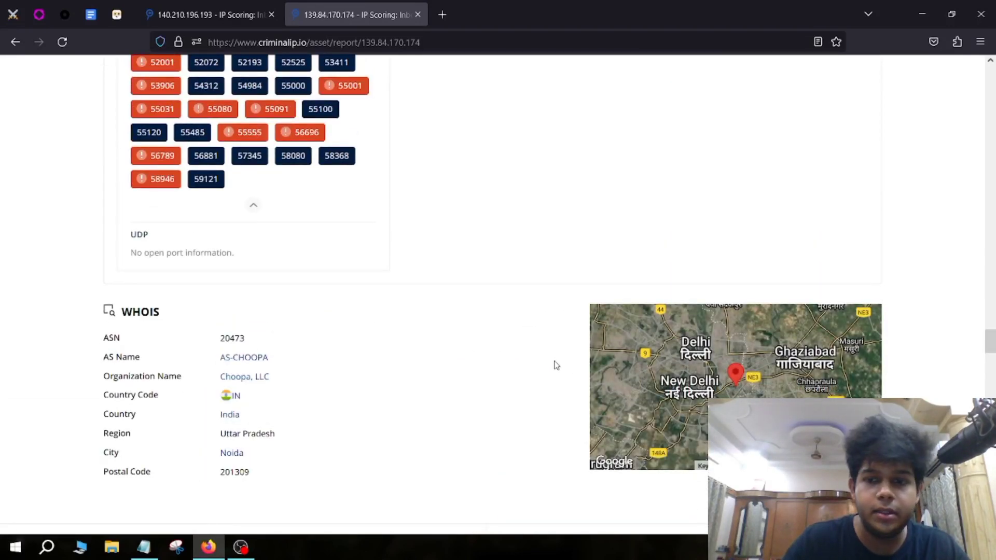
pyautogui.scroll(-6, 550, 360)
pyautogui.moveTo(535, 254)
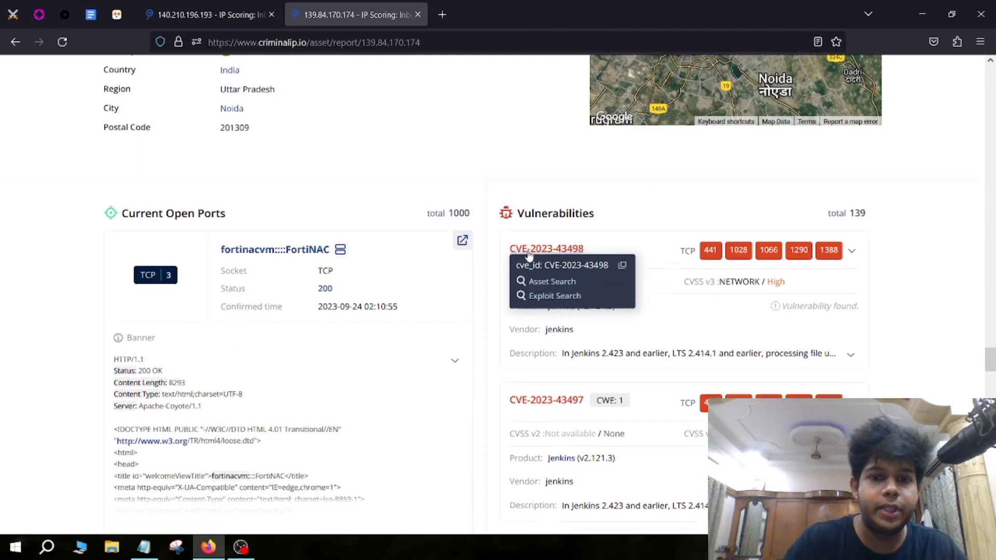
pyautogui.scroll(-15, 529, 254)
pyautogui.scroll(-12, 532, 254)
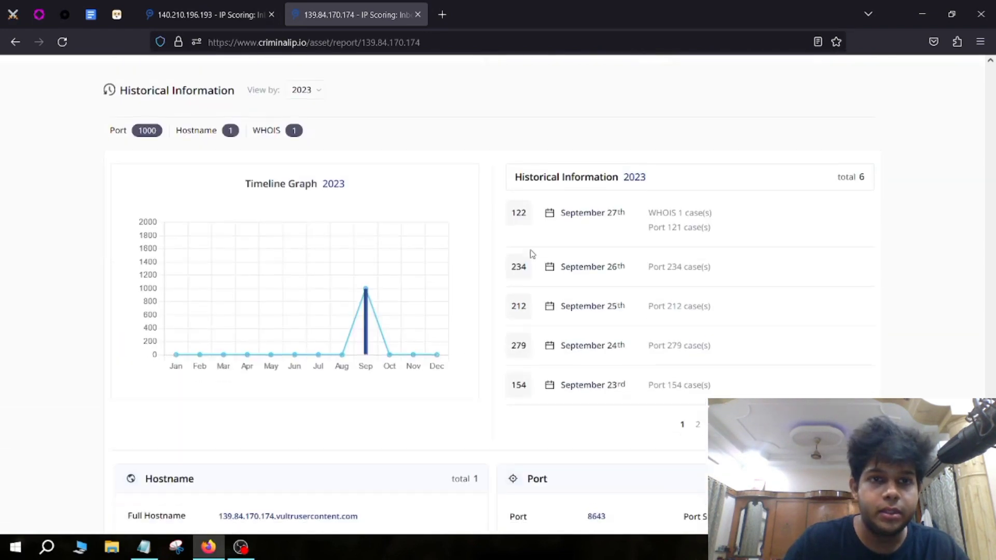
pyautogui.click(236, 17)
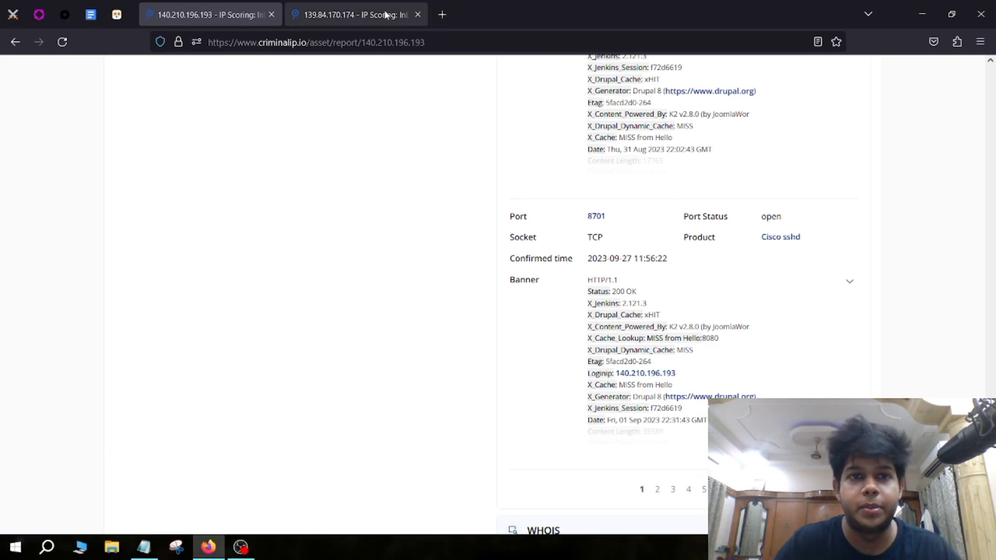
pyautogui.click(352, 14)
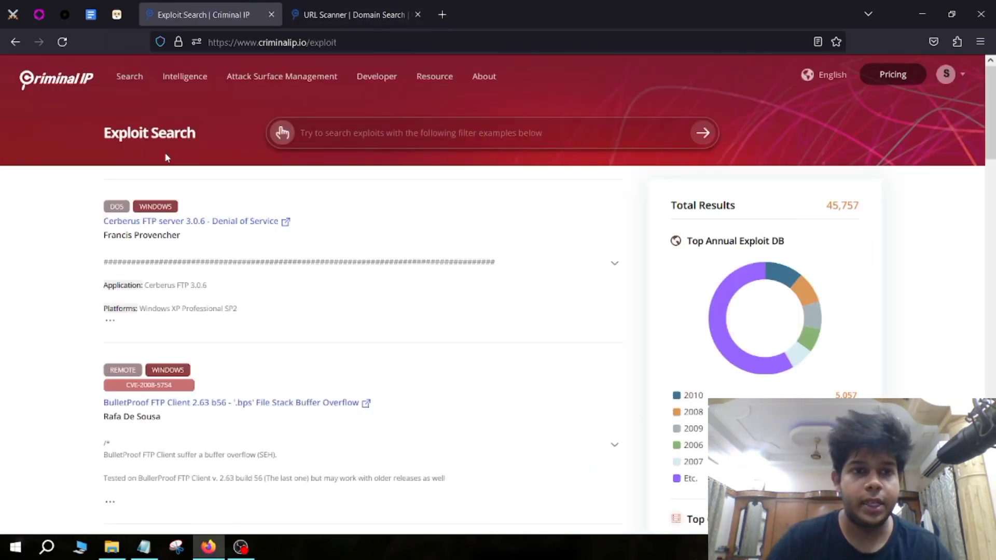
# Run an Exploit Search filtered by cve_id: CVE-2008-5754
pyautogui.moveTo(125, 78)
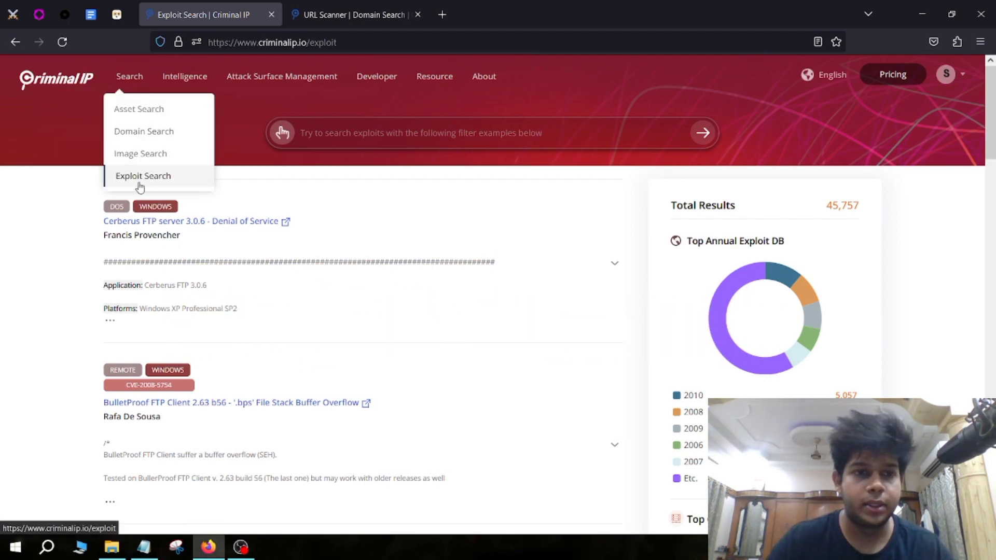
pyautogui.click(378, 135)
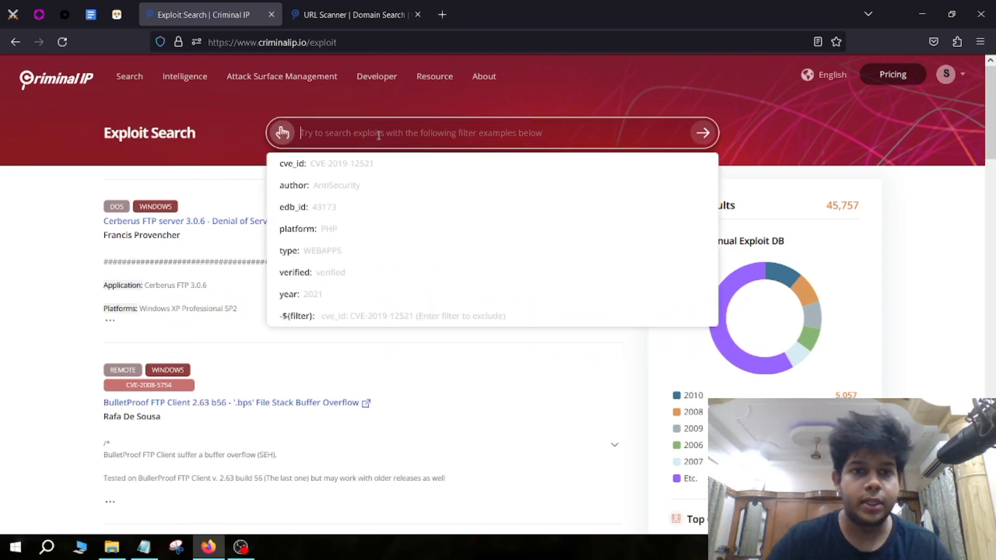
pyautogui.click(333, 165)
pyautogui.write('CVE-2008-5754')
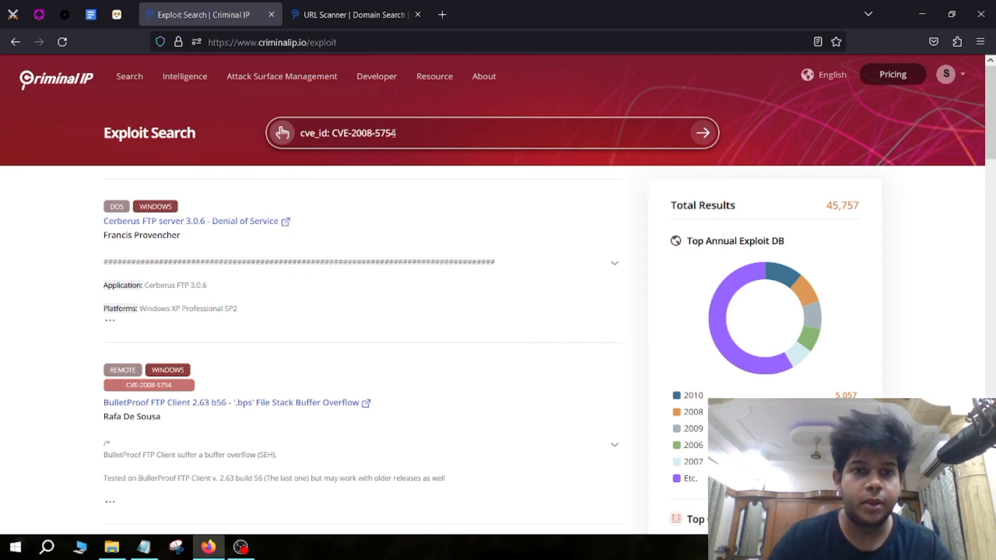
pyautogui.press('Return')
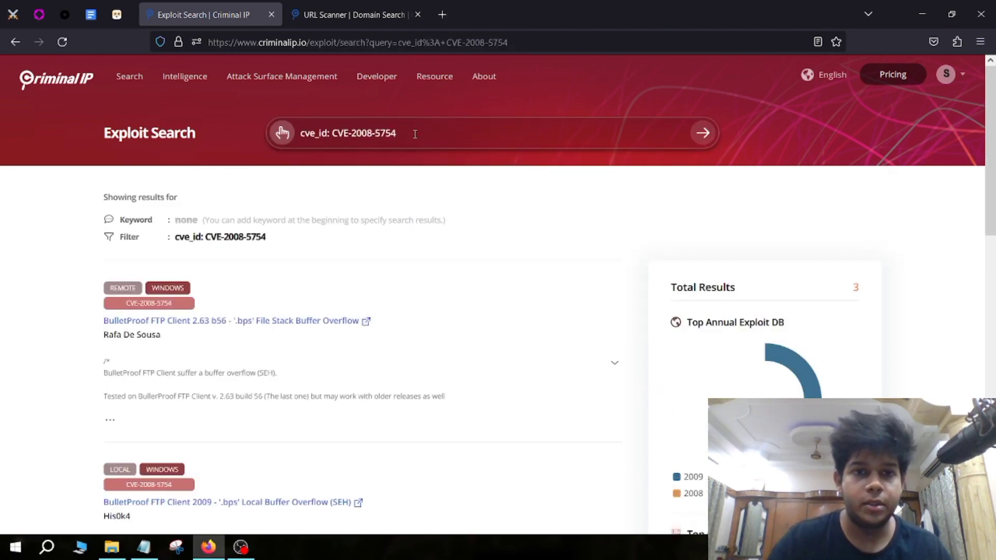
pyautogui.moveTo(419, 135); pyautogui.dragTo(355, 133)
pyautogui.click(436, 138)
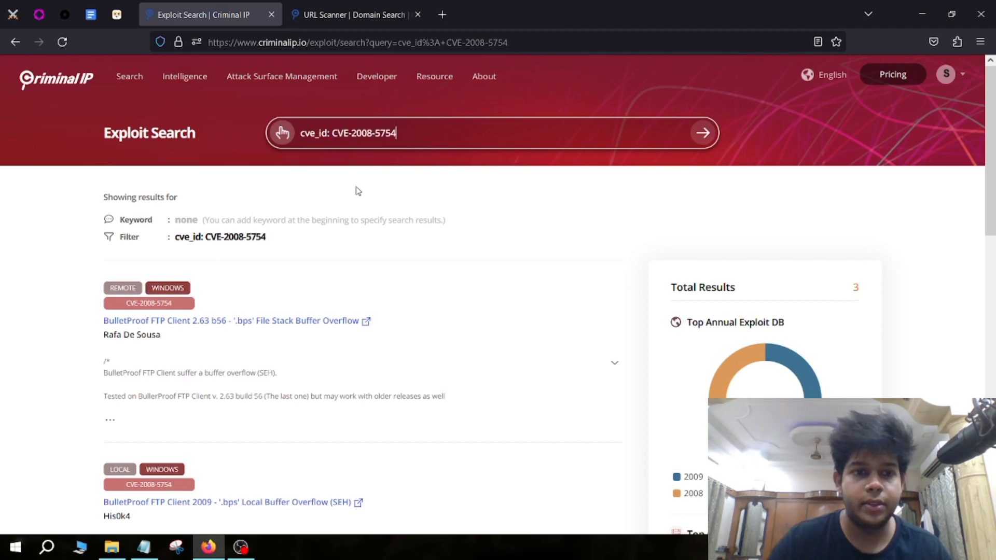
# Open the BulletProof FTP Client 2.63 b56 exploit in Exploit Database
pyautogui.click(160, 304)
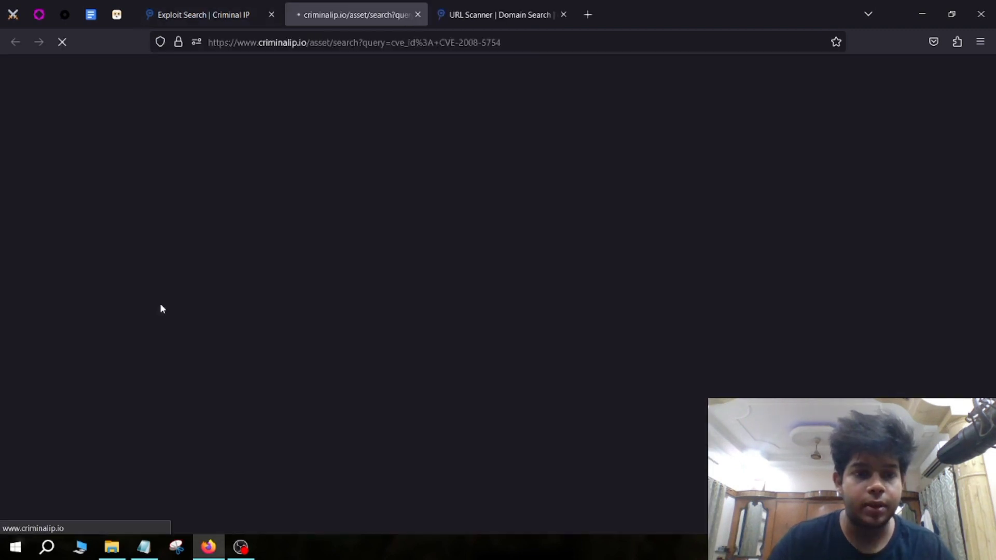
pyautogui.click(233, 15)
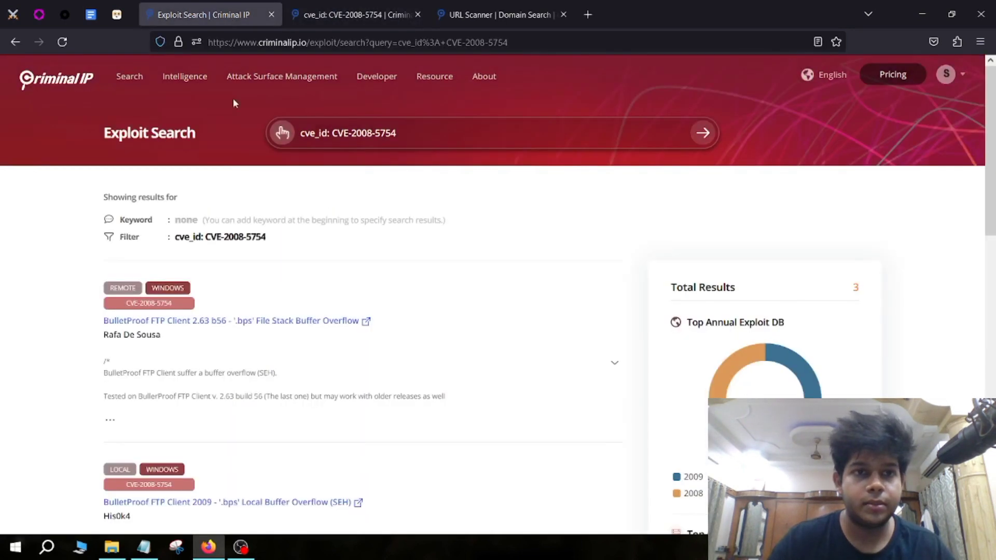
pyautogui.click(168, 321)
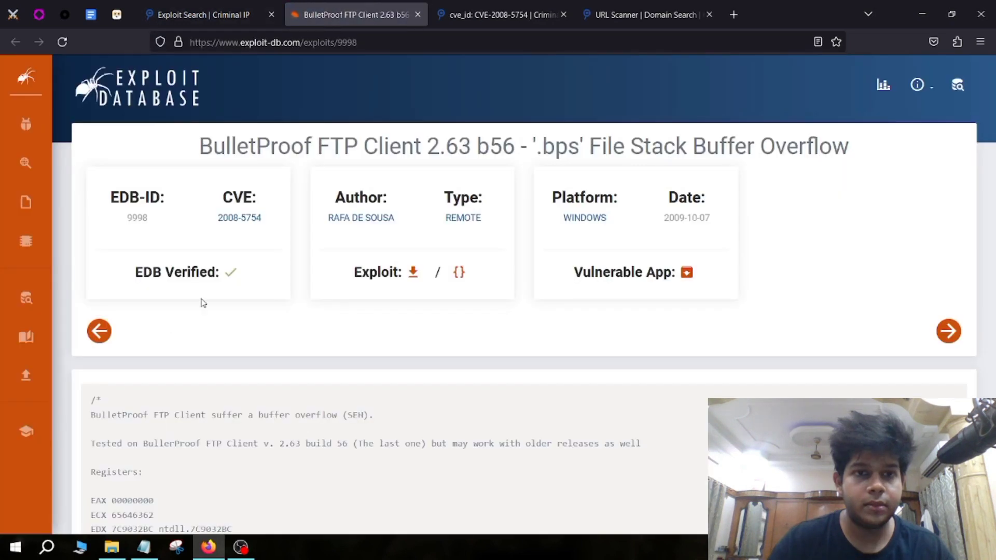
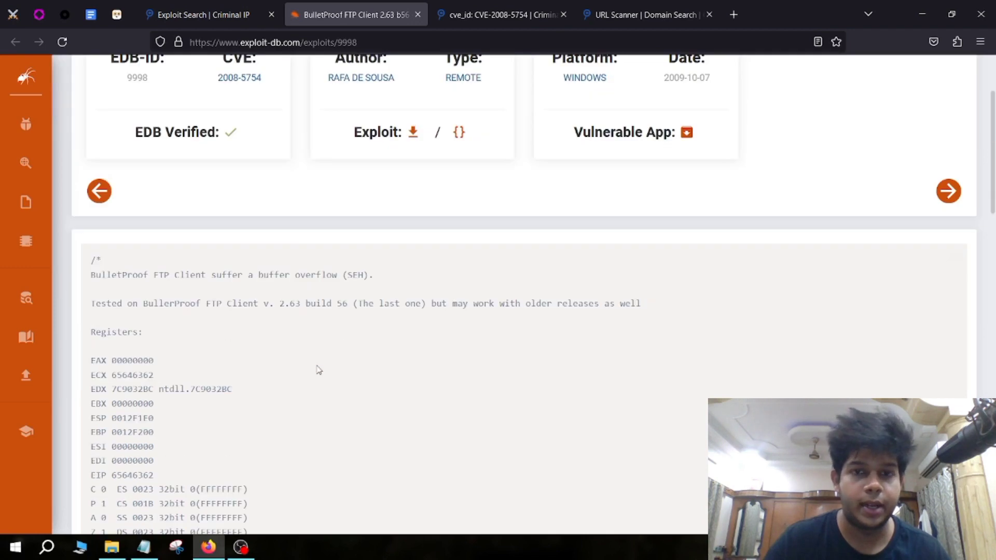
# Scroll back to the top of entry 9998 to show its title, EDB-ID, CVE-2008-5754, author and date
pyautogui.scroll(9, 319, 365)
pyautogui.scroll(1, 318, 365)
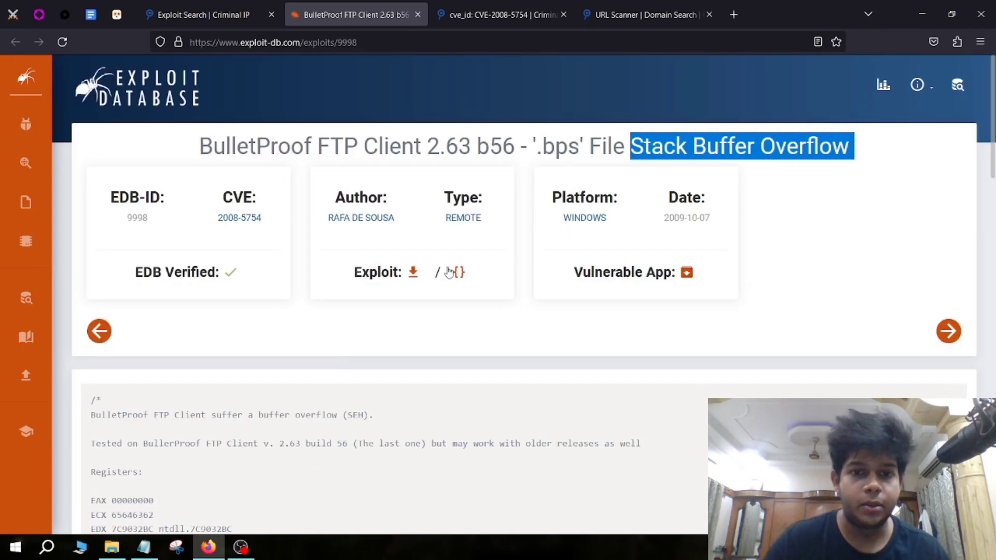